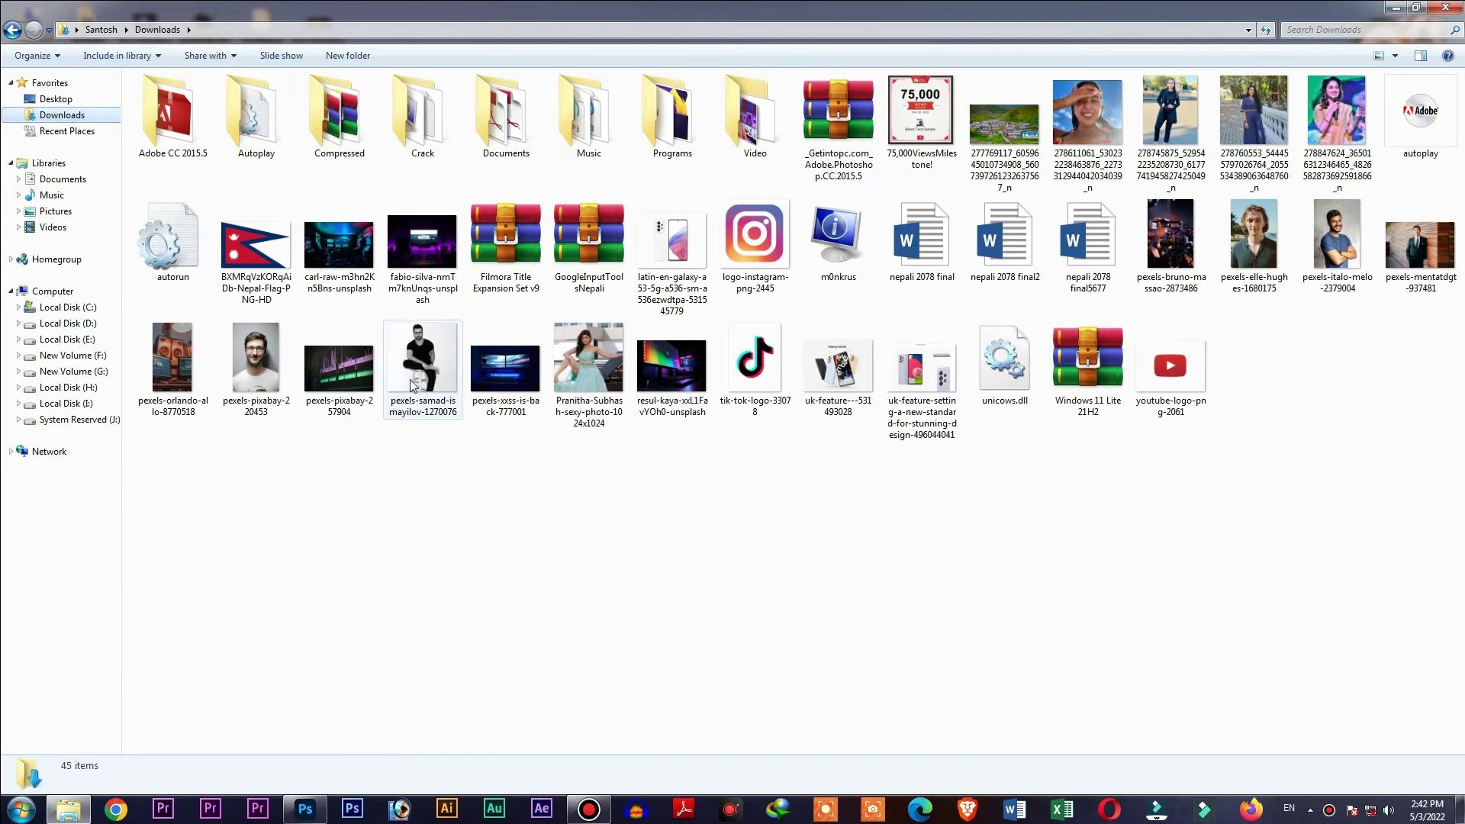
# Open the black-and-white photo of the man seated on a stool from the Downloads folder in Photoshop
pyautogui.click(1259, 282)
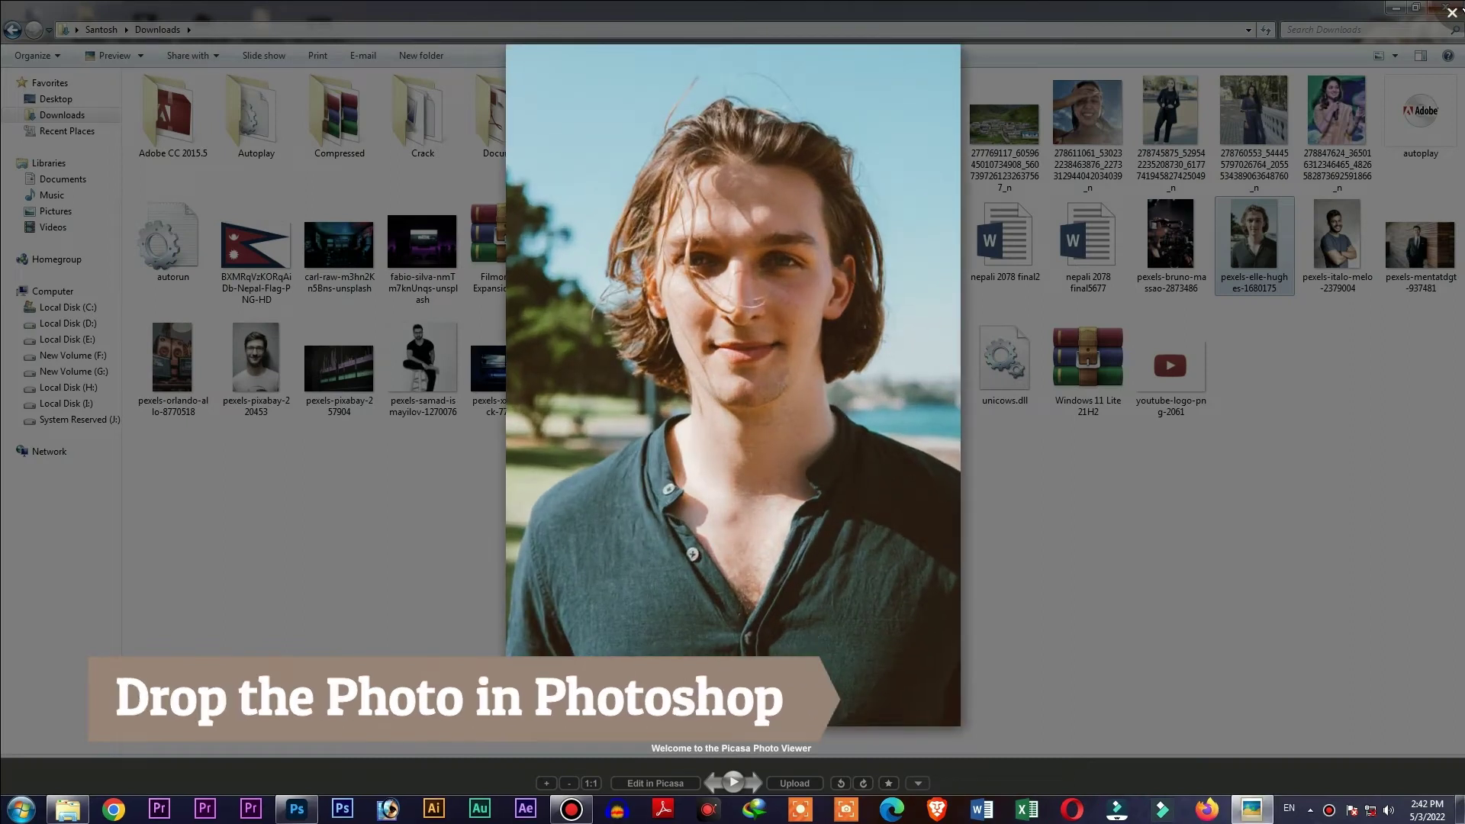
pyautogui.press('Escape')
pyautogui.moveTo(423, 366); pyautogui.dragTo(386, 165)
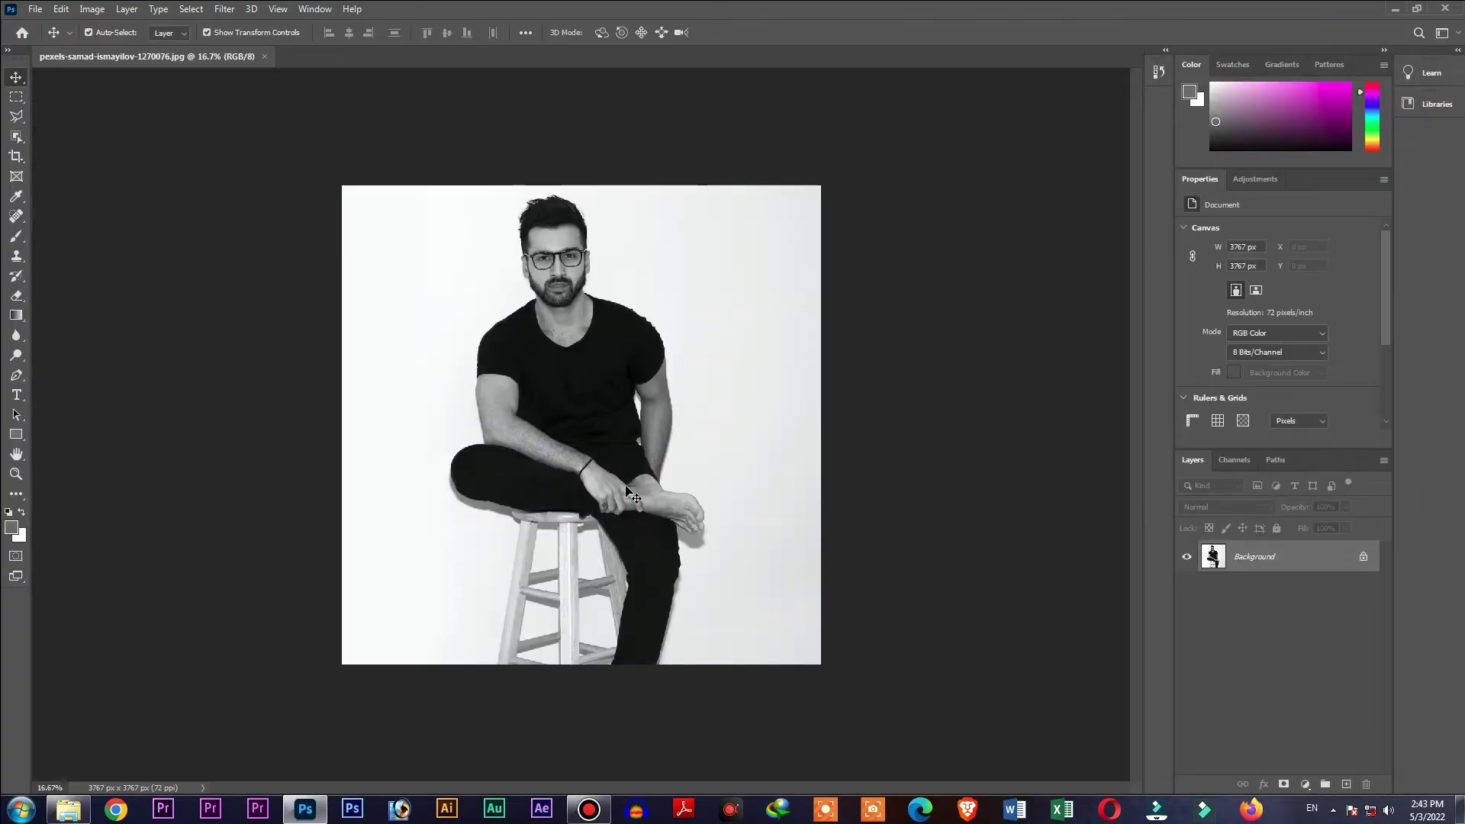
# Crop away the lower half of the photo, keeping the man's head and torso at about 3767 x 1836 px
pyautogui.click(17, 158)
pyautogui.moveTo(588, 662); pyautogui.dragTo(587, 541)
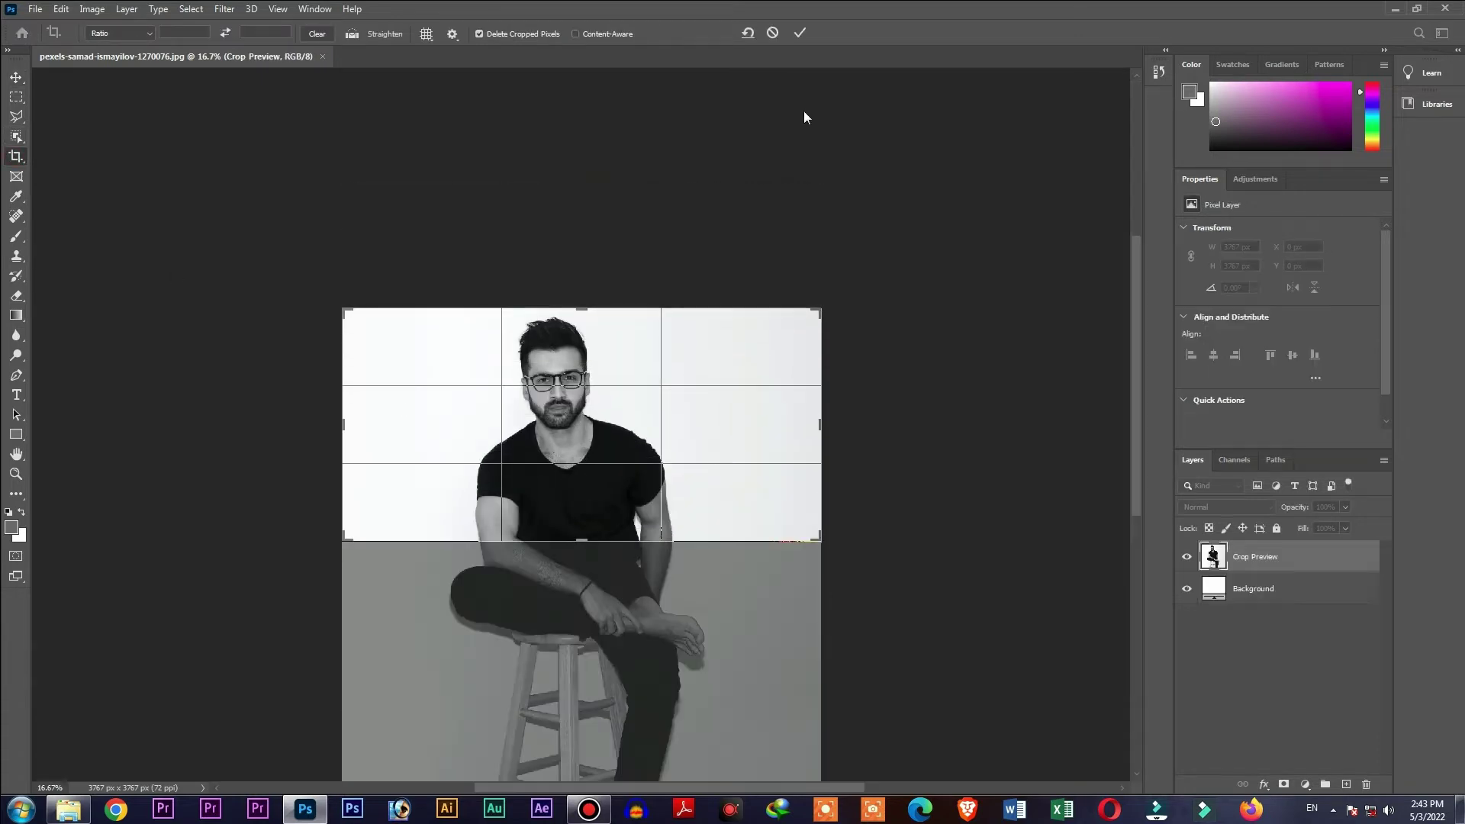
pyautogui.click(801, 32)
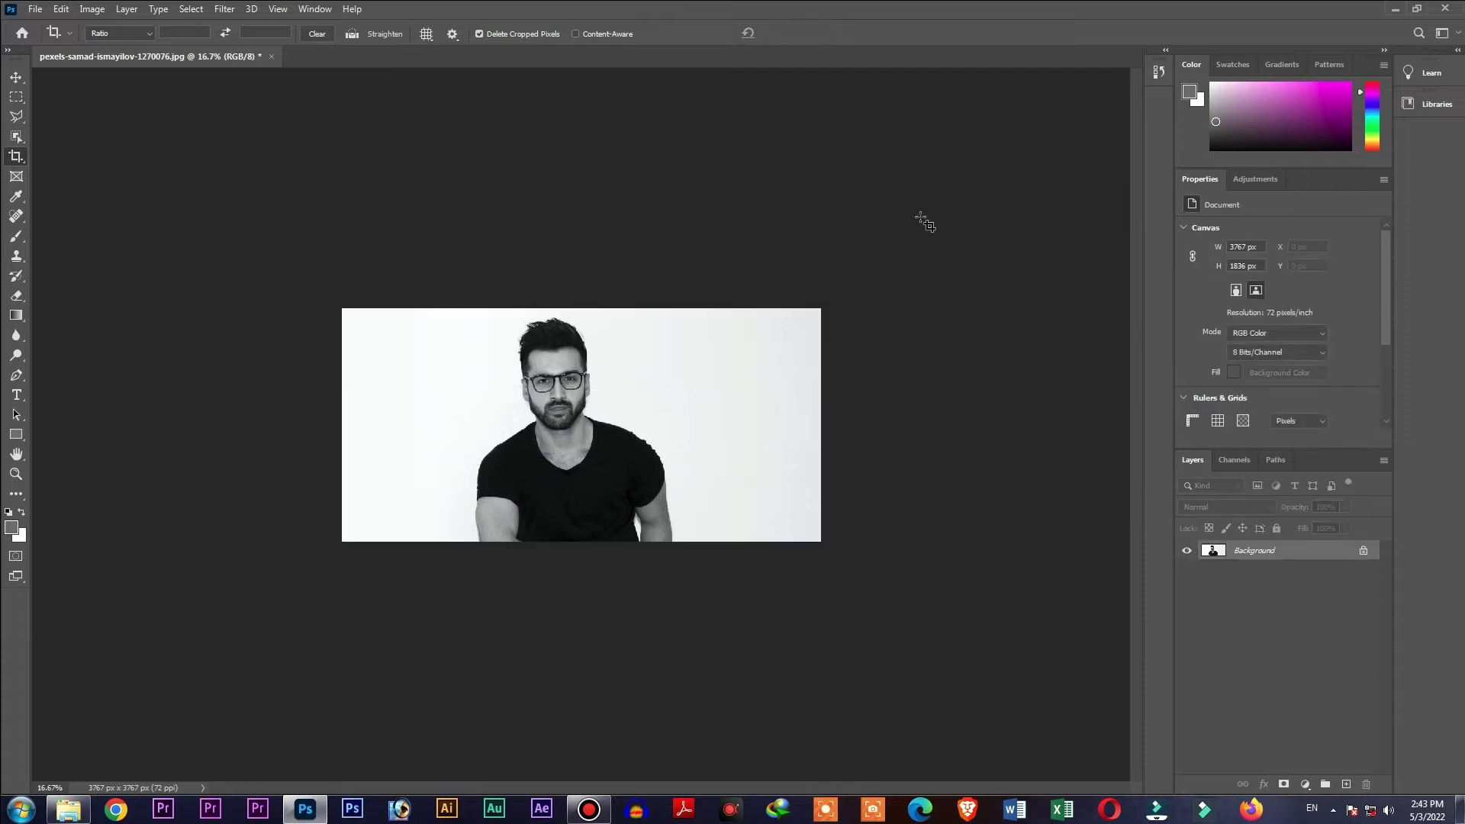
# Select the man with the Object Selection tool by framing his head and torso
pyautogui.click(17, 138)
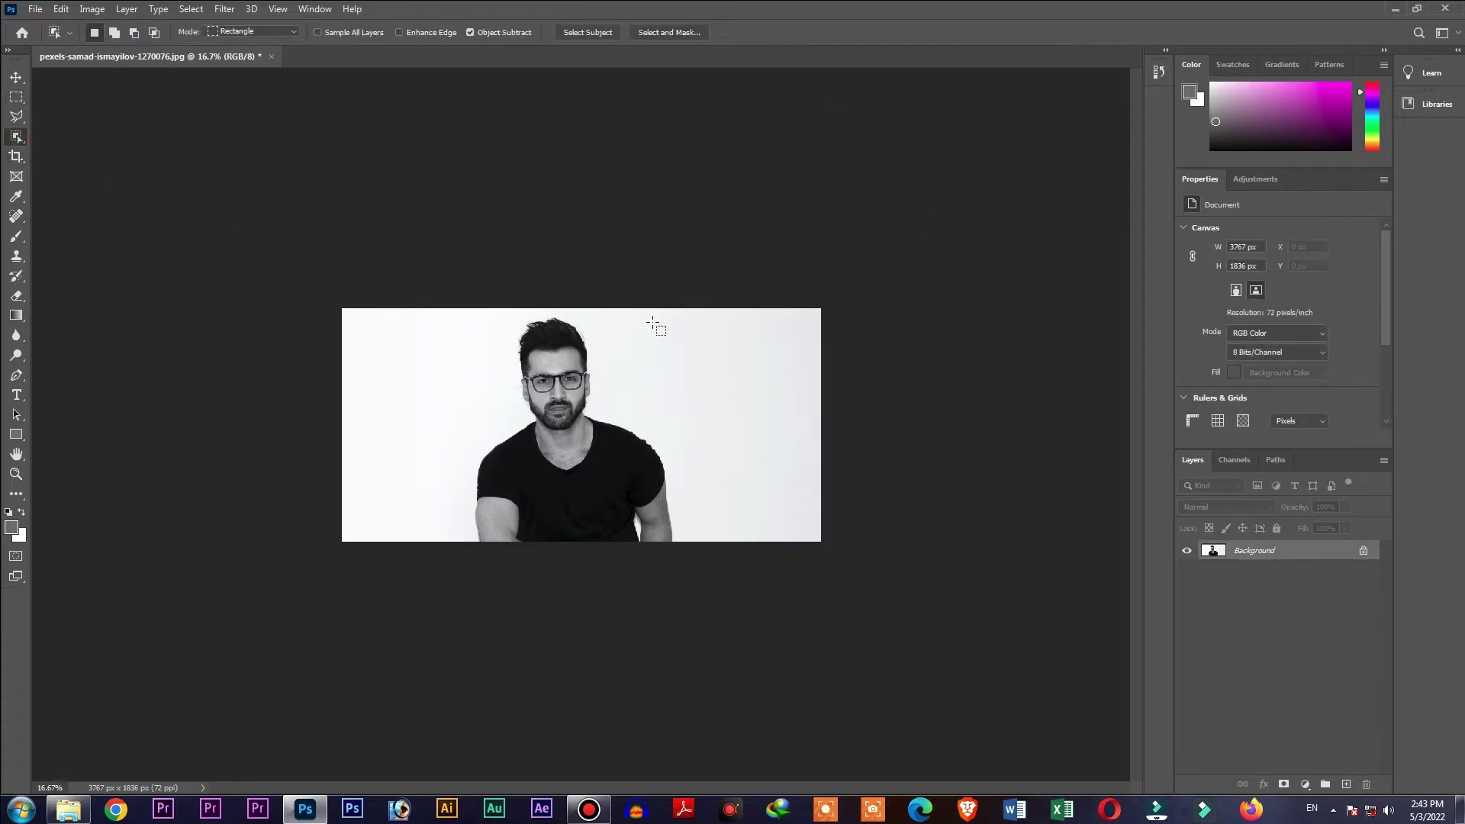
pyautogui.moveTo(739, 316); pyautogui.dragTo(412, 528)
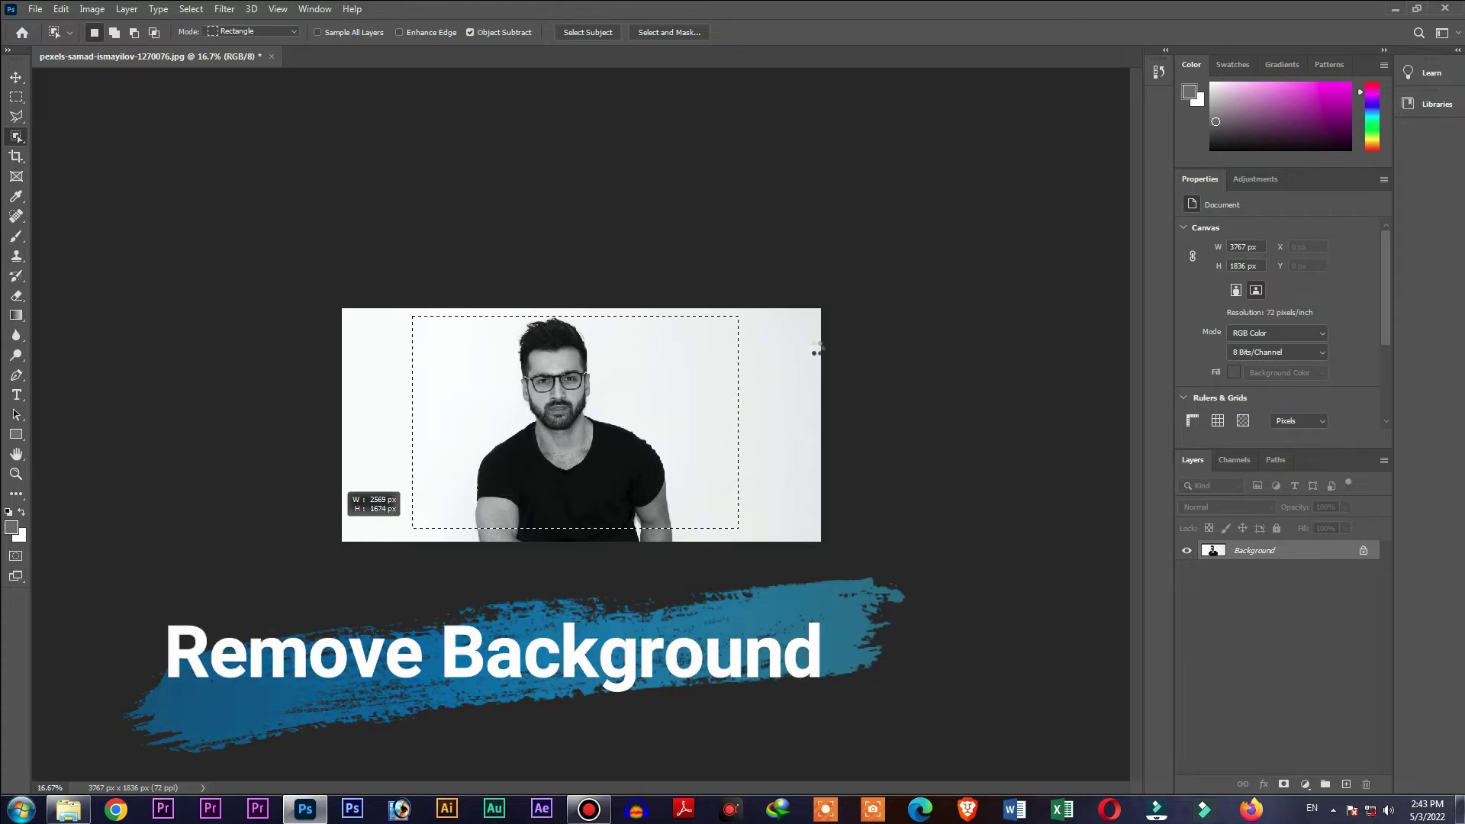
pyautogui.hotkey('ctrl', '+')
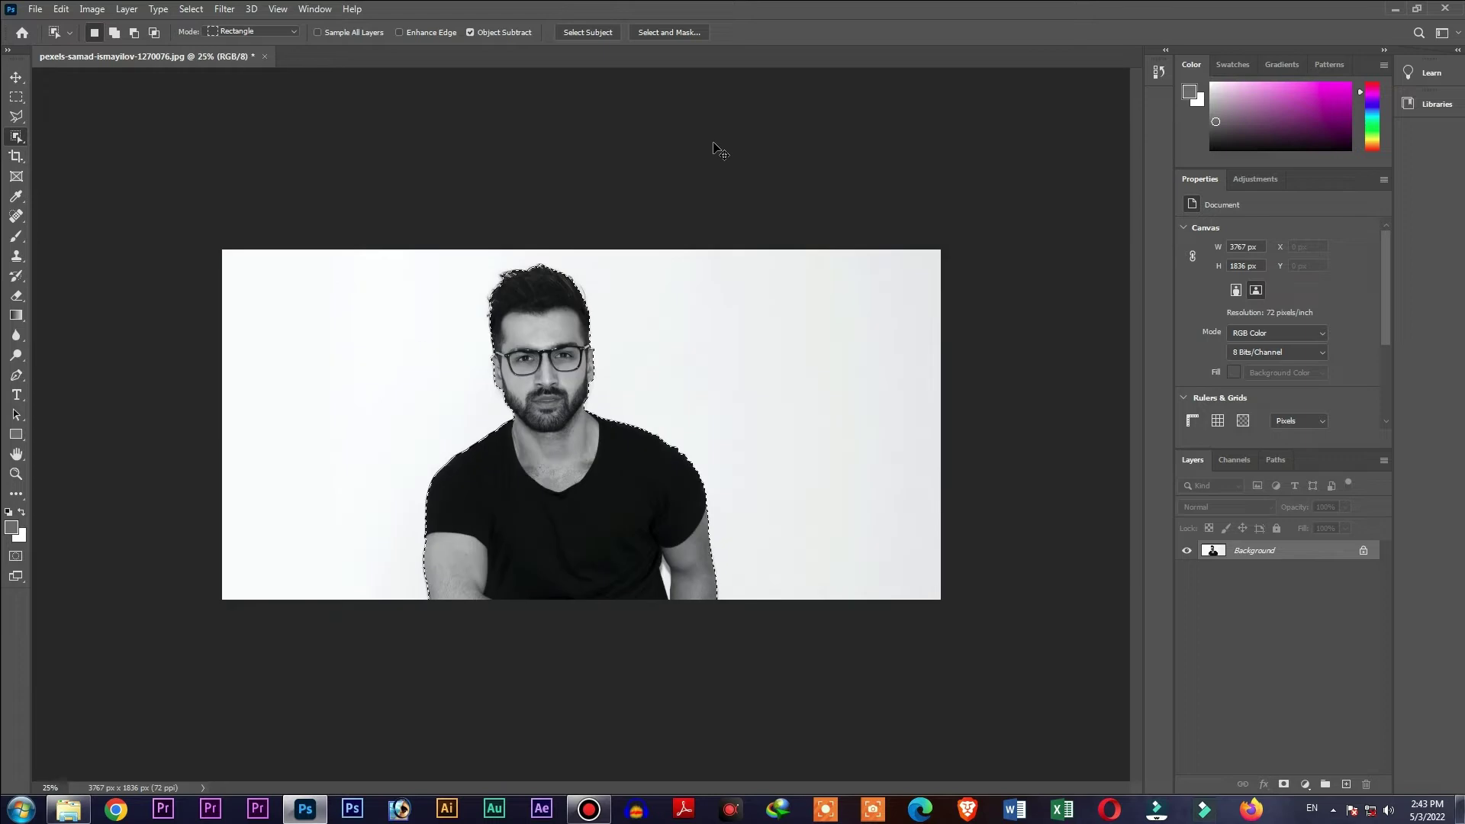
pyautogui.hotkey('ctrl', '+')
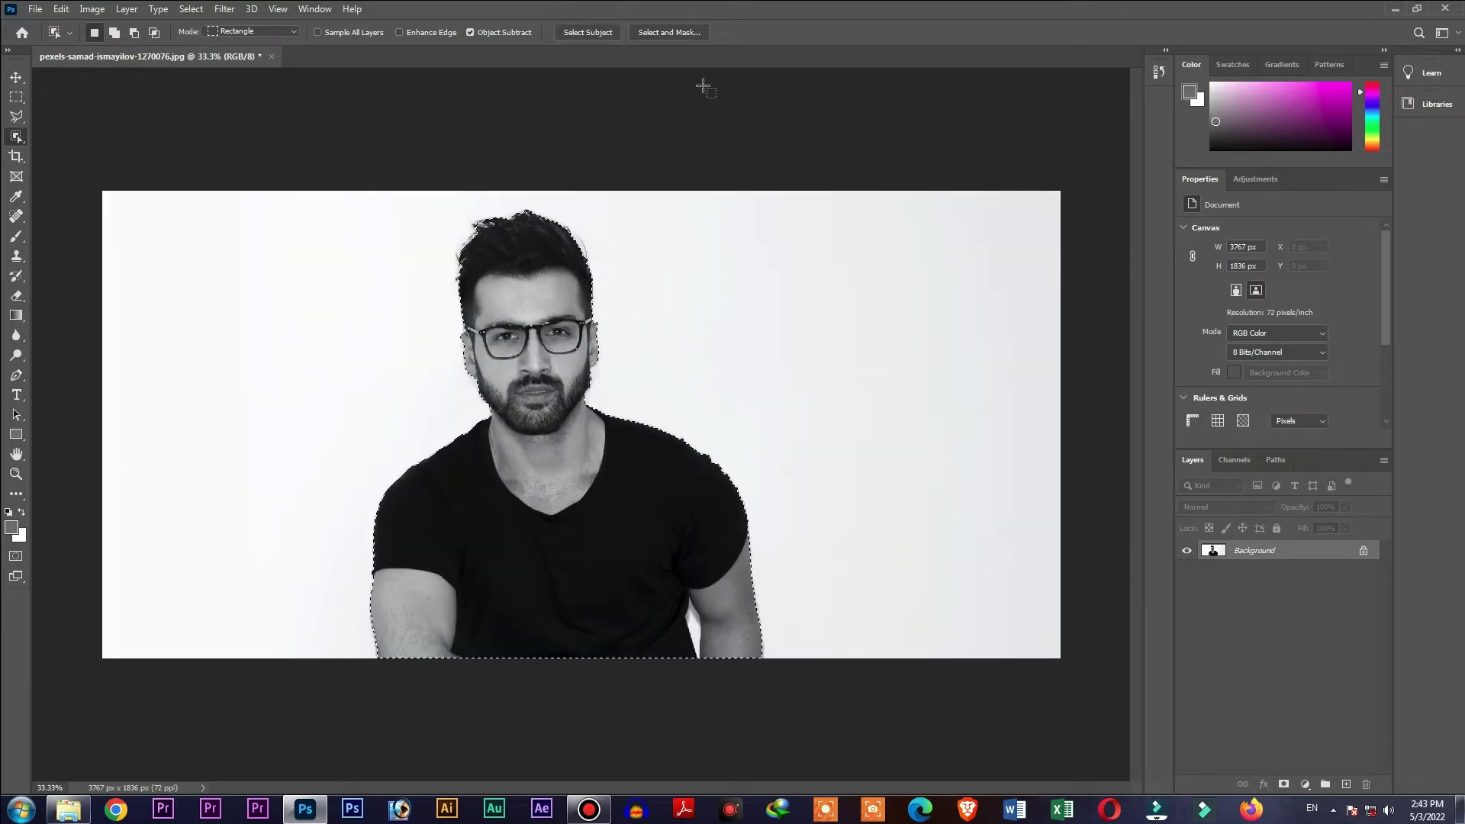
# Refine the selection edge in Select and Mask with a feather of 4.8 px and a contrast of 27%
pyautogui.click(662, 39)
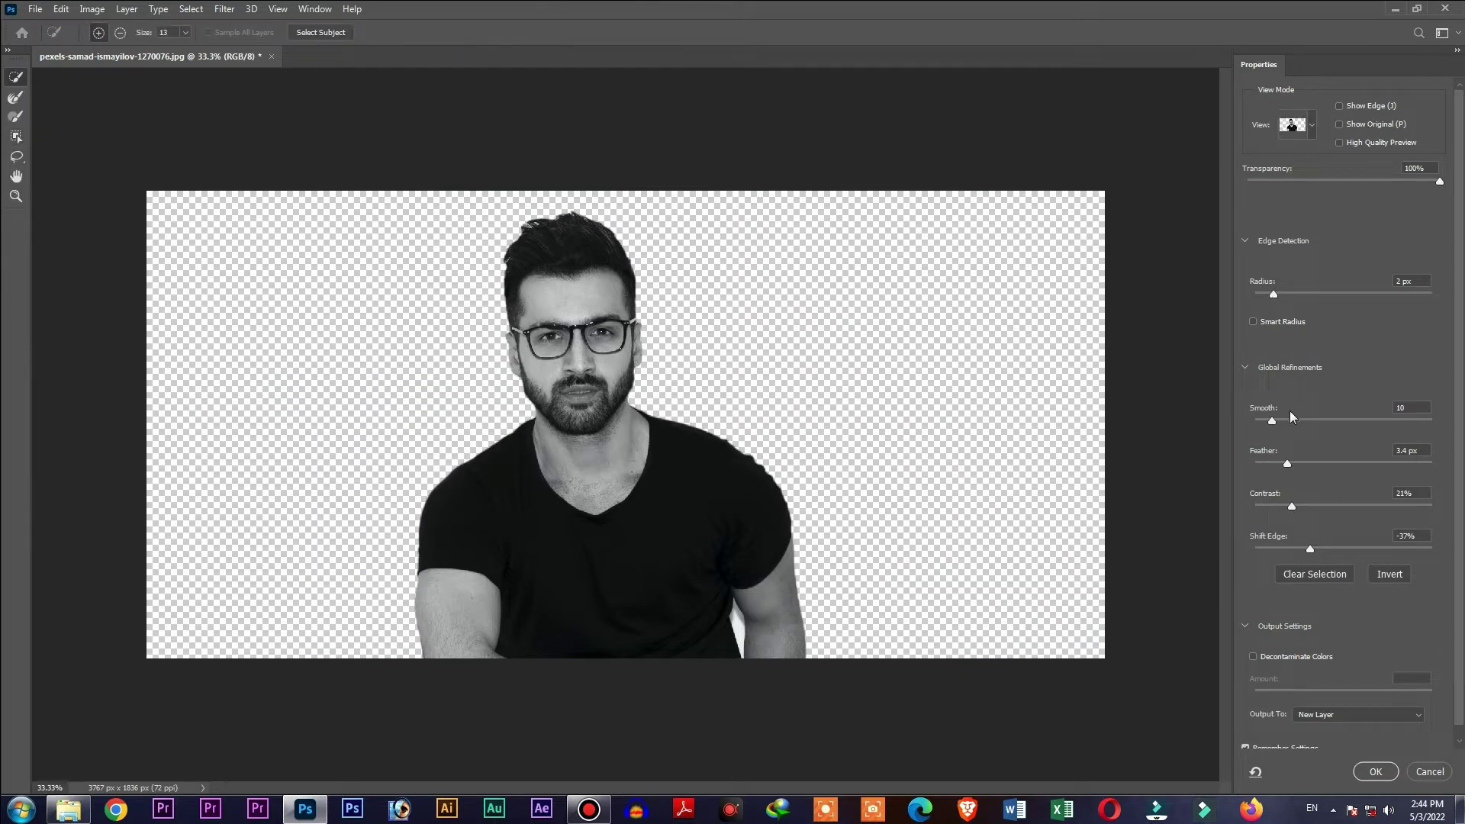
pyautogui.click(1301, 465)
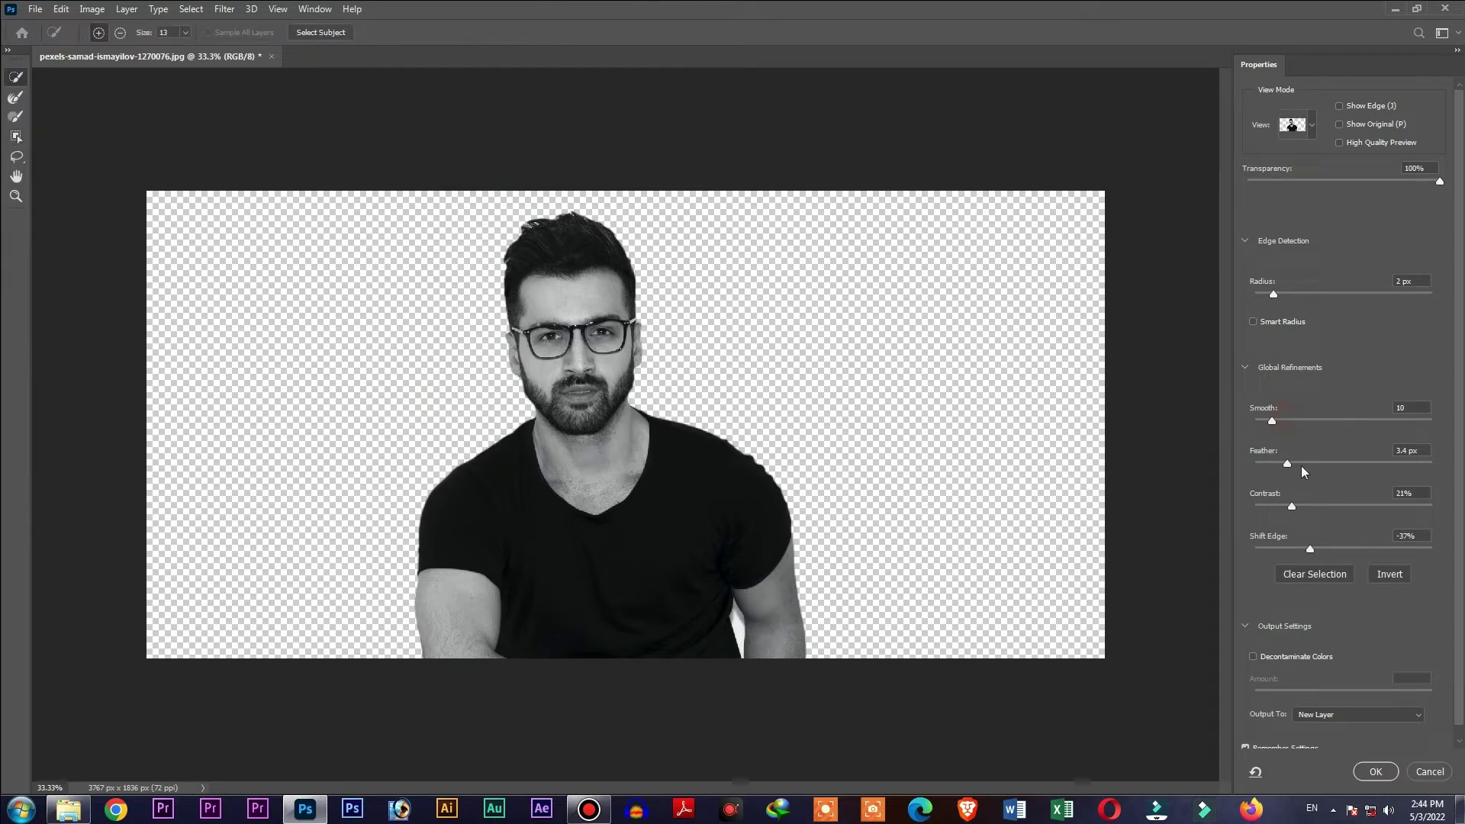
pyautogui.click(1304, 507)
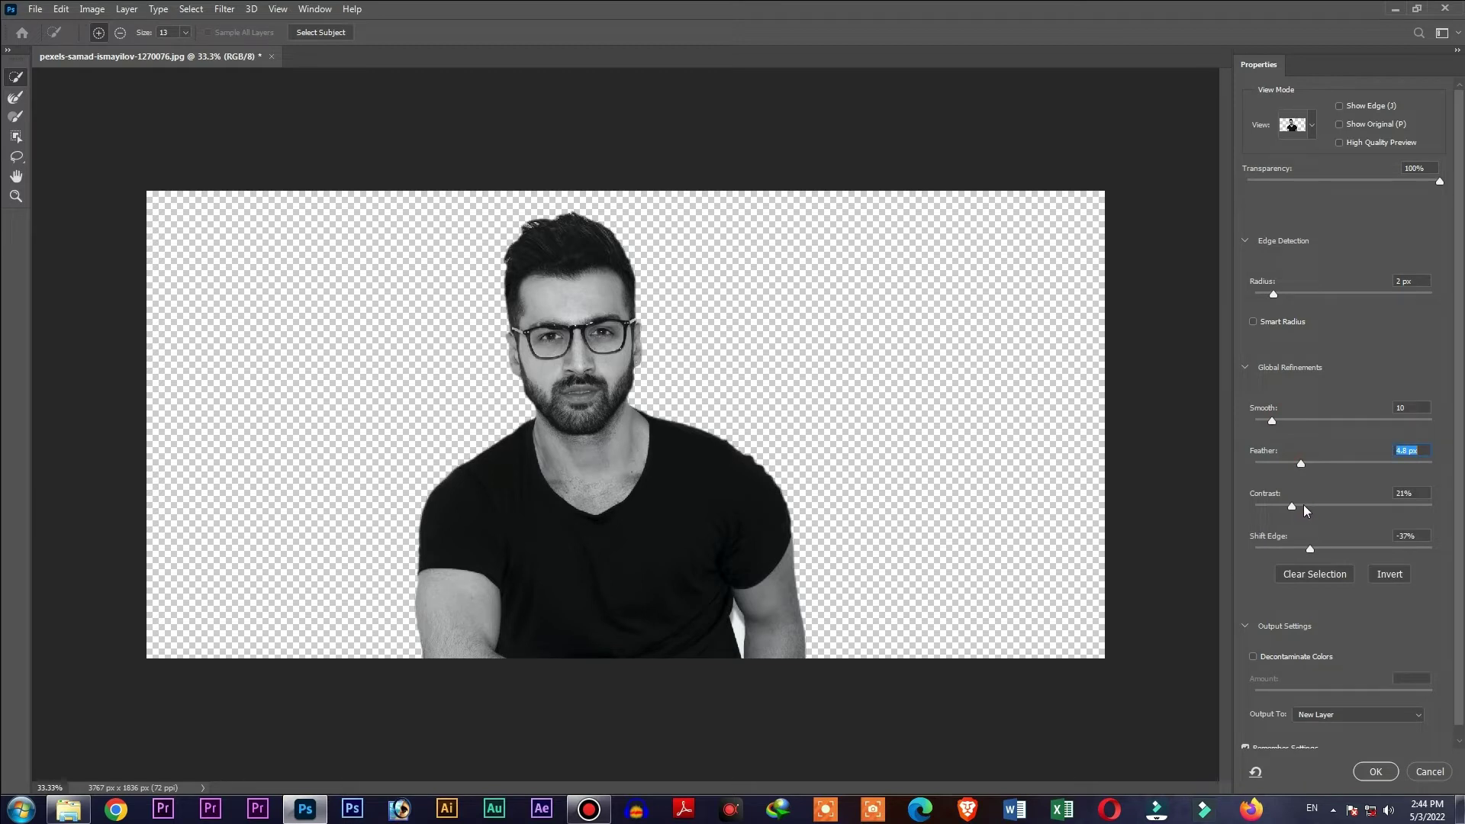
# Enable Decontaminate Colors and output the cut-out man to a new layer
pyautogui.click(1245, 628)
pyautogui.click(1245, 628)
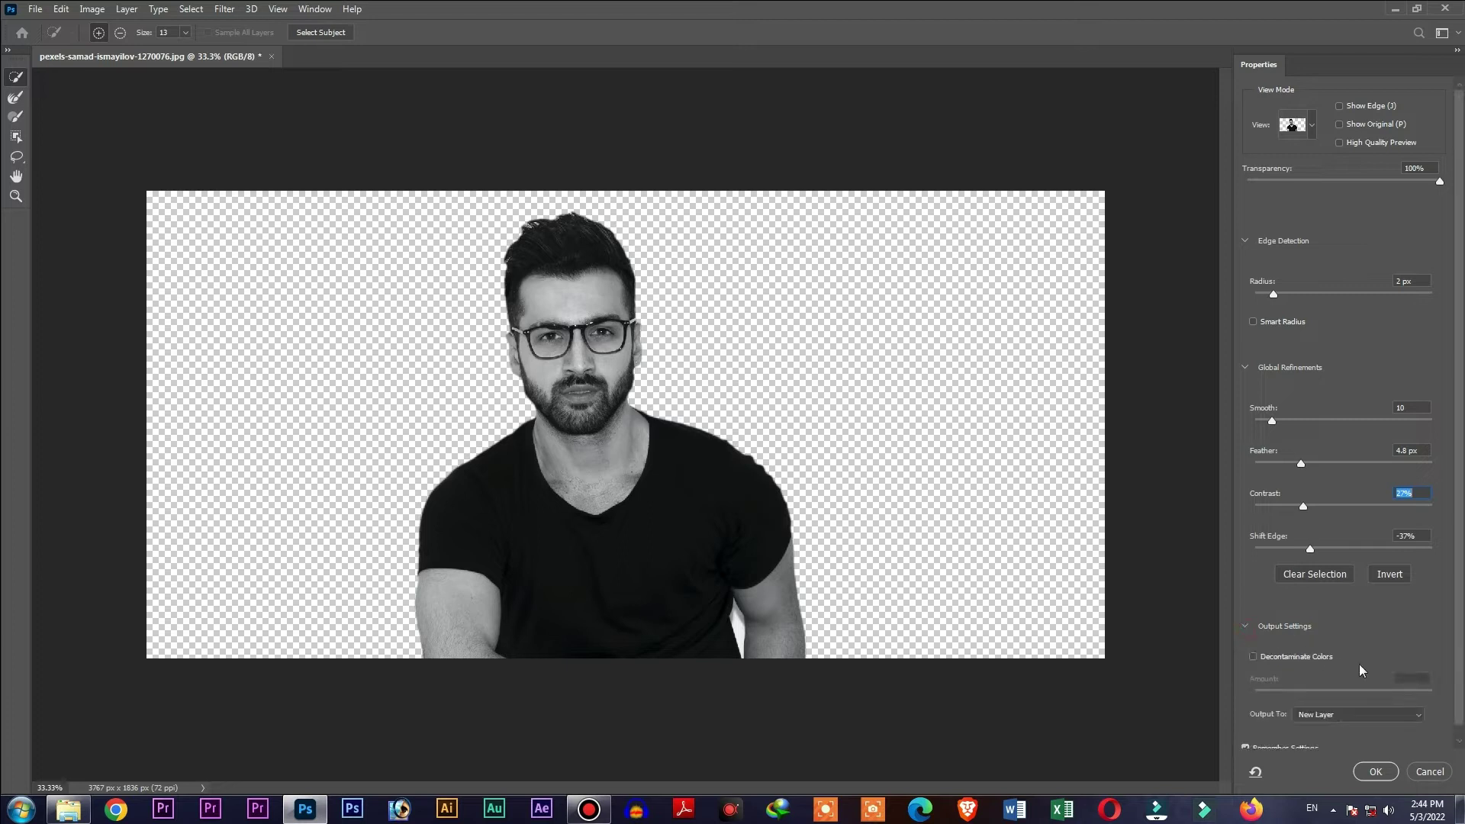
pyautogui.click(1254, 645)
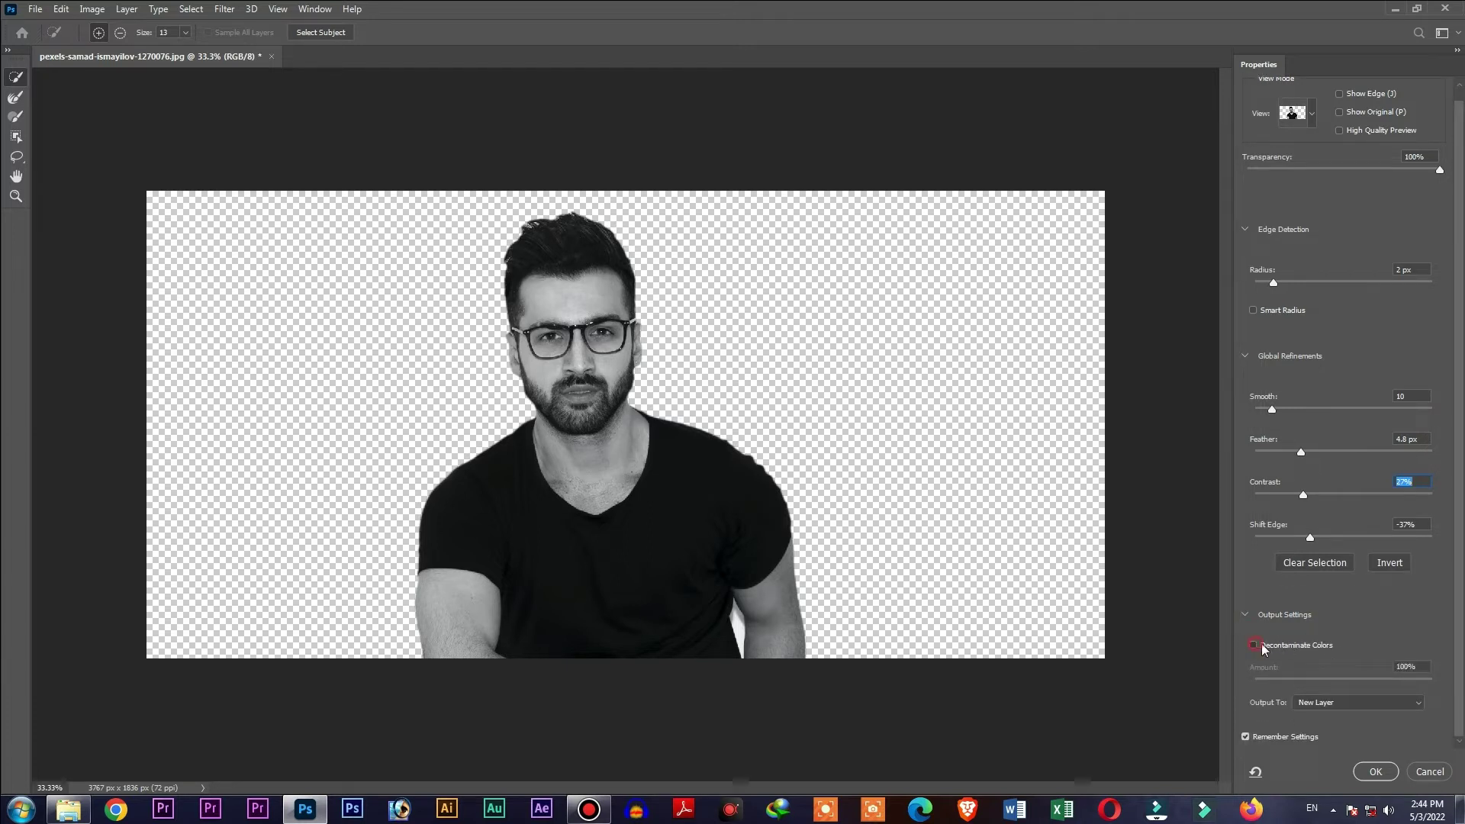
pyautogui.click(1362, 700)
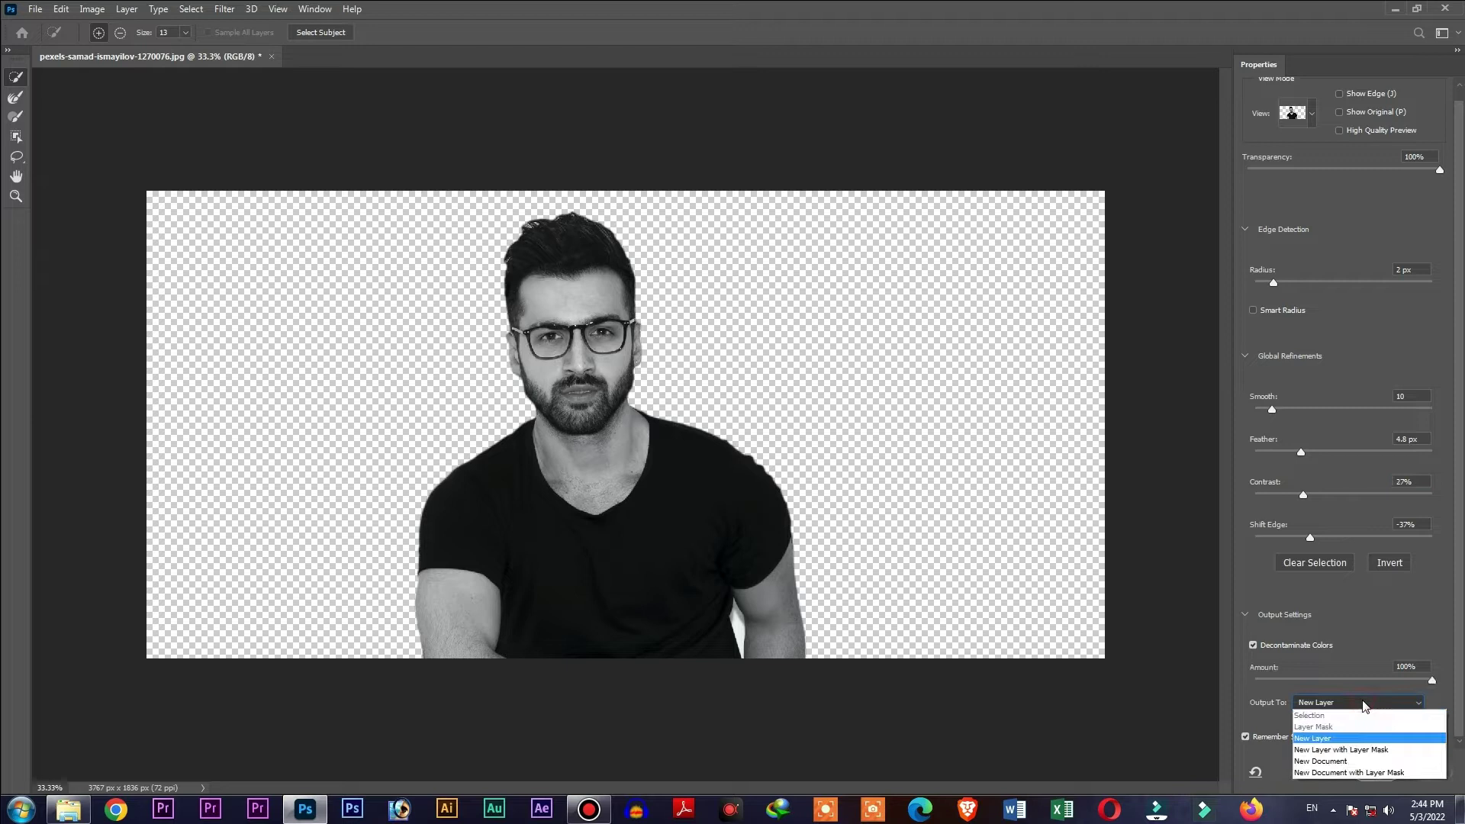
pyautogui.click(1343, 738)
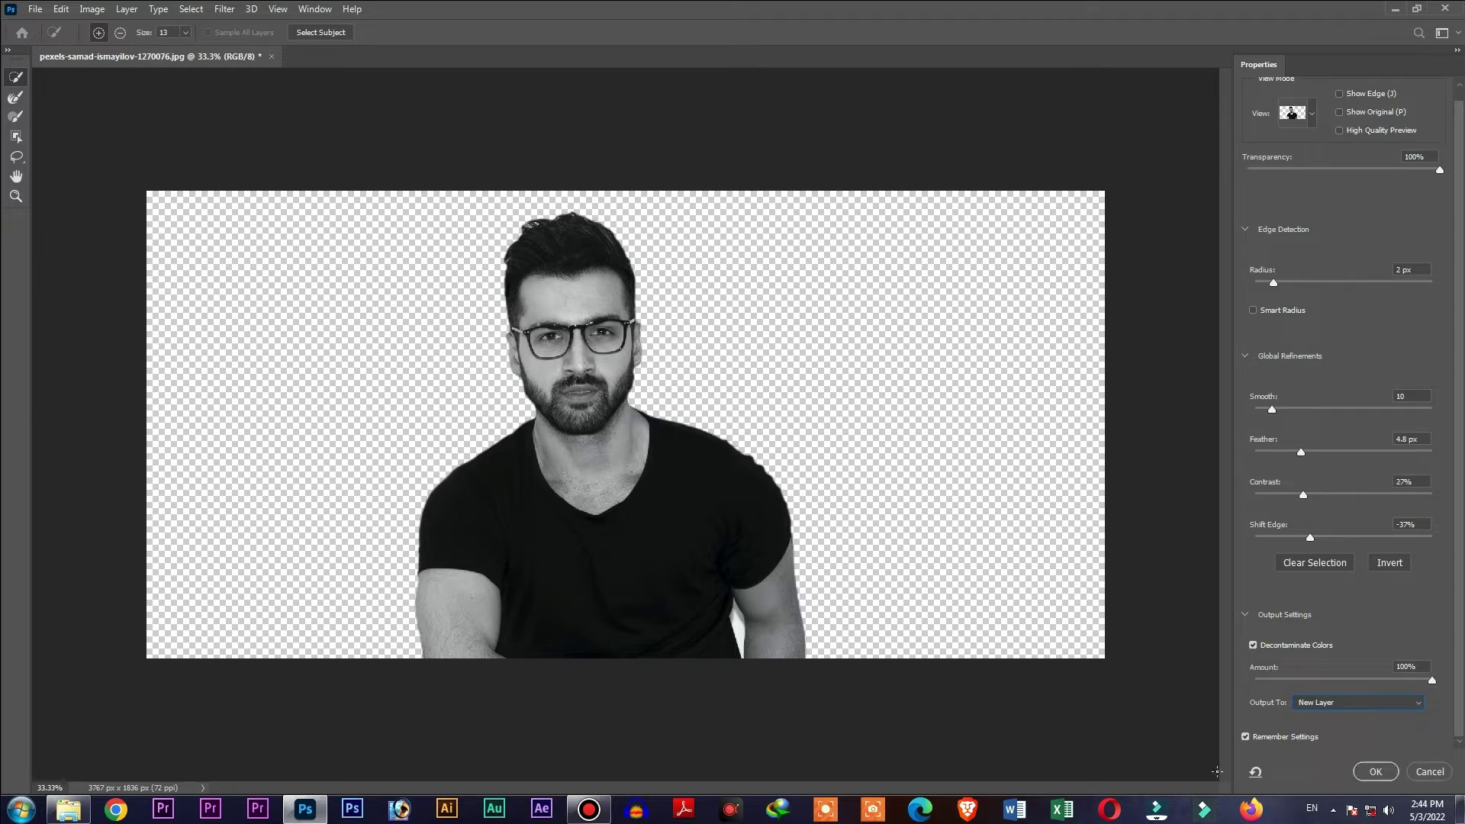
pyautogui.click(1373, 772)
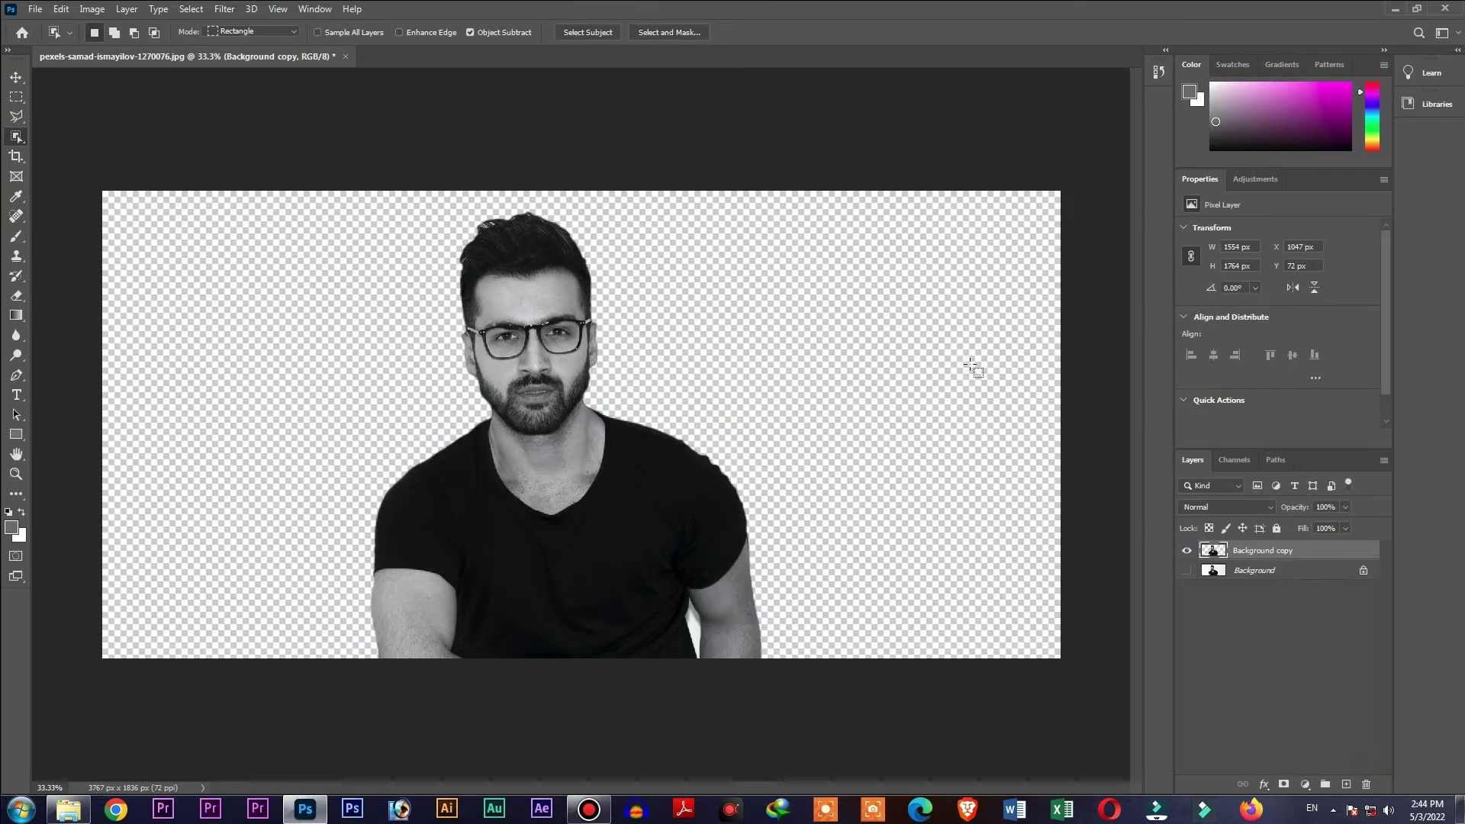
# Create a new document measured in millimetres, 35 mm wide and 45 mm high
pyautogui.click(35, 9)
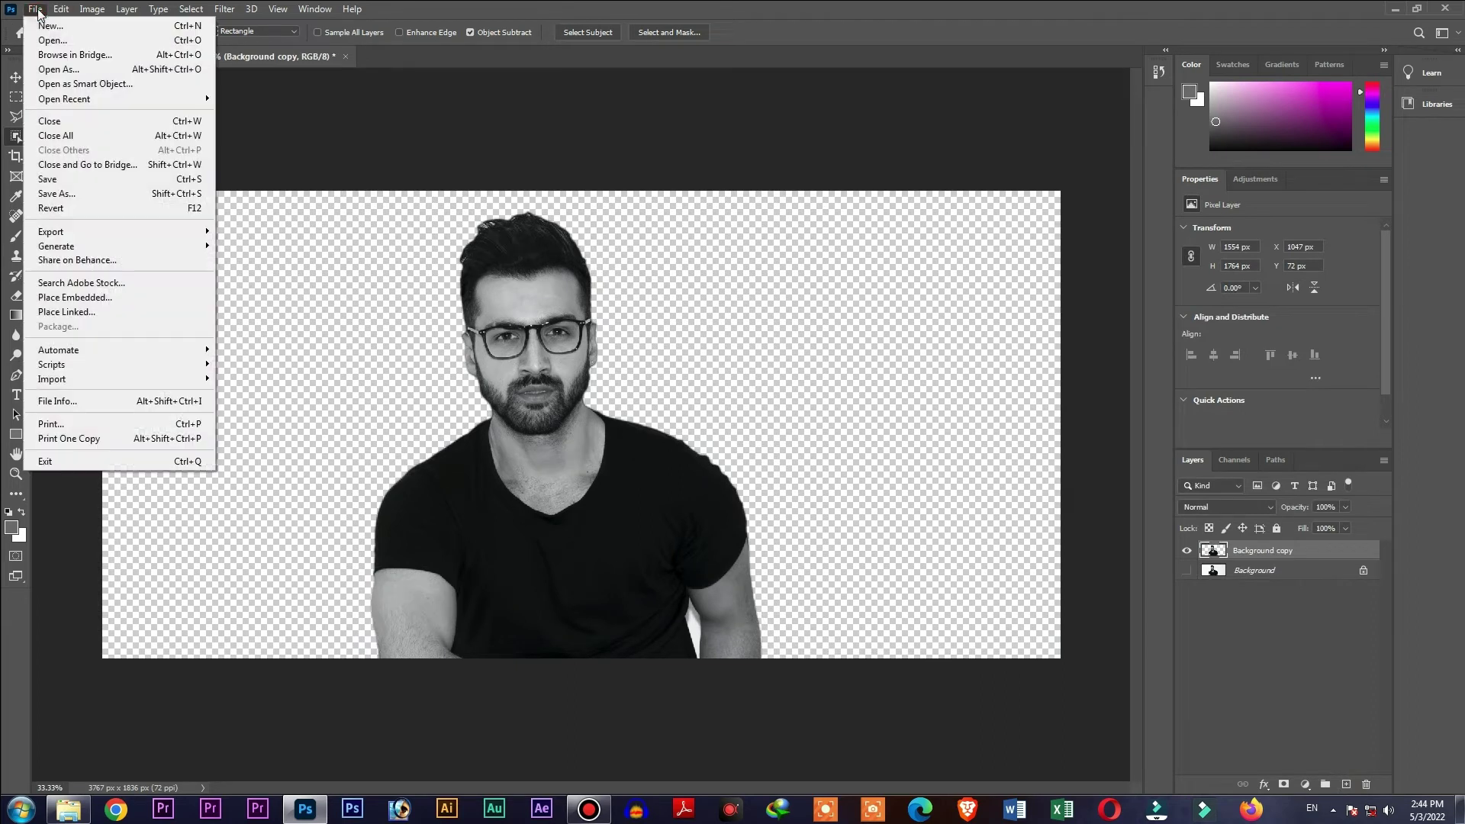
pyautogui.click(46, 23)
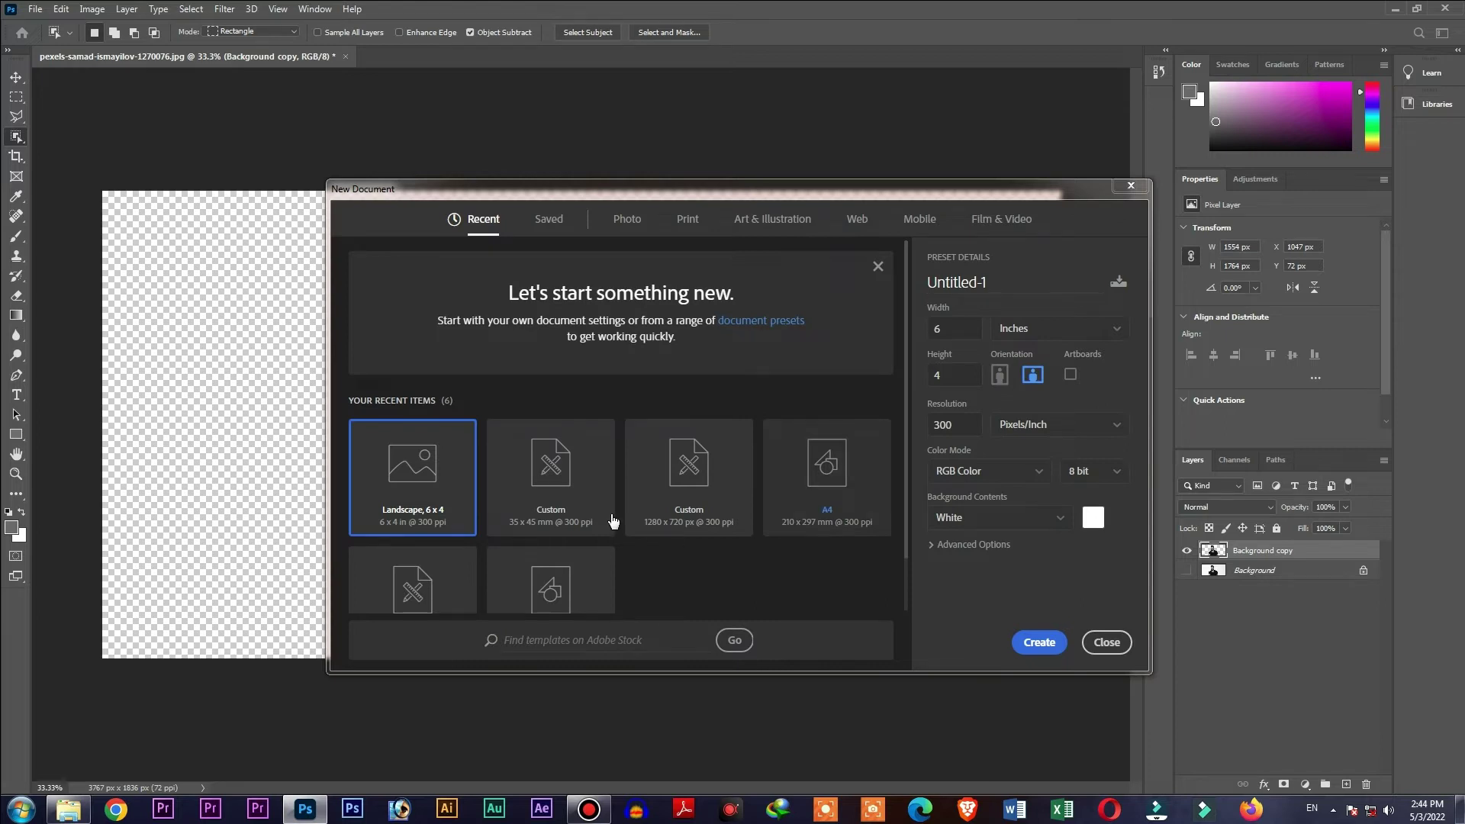
pyautogui.click(1039, 338)
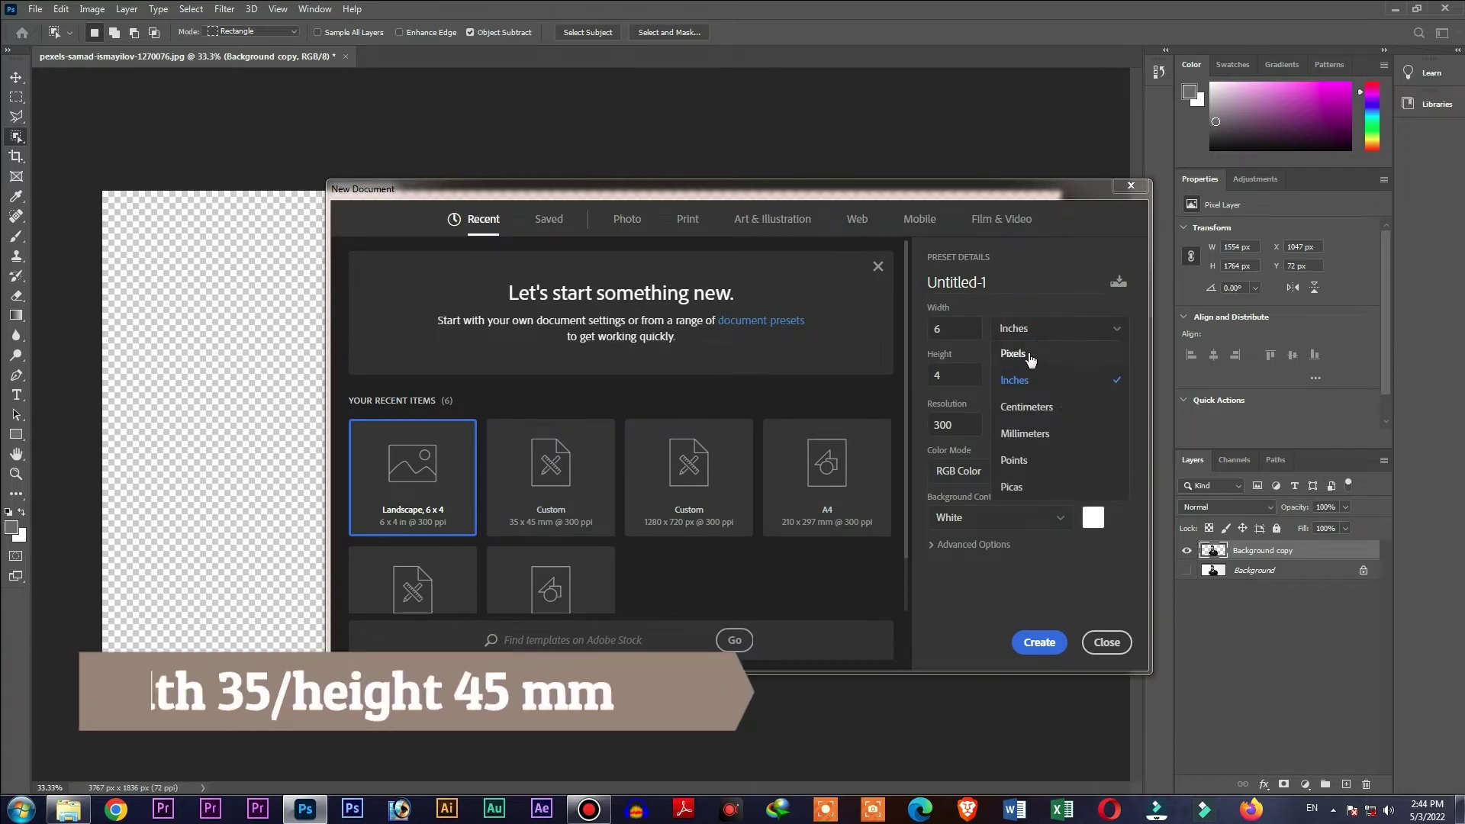
pyautogui.click(1013, 354)
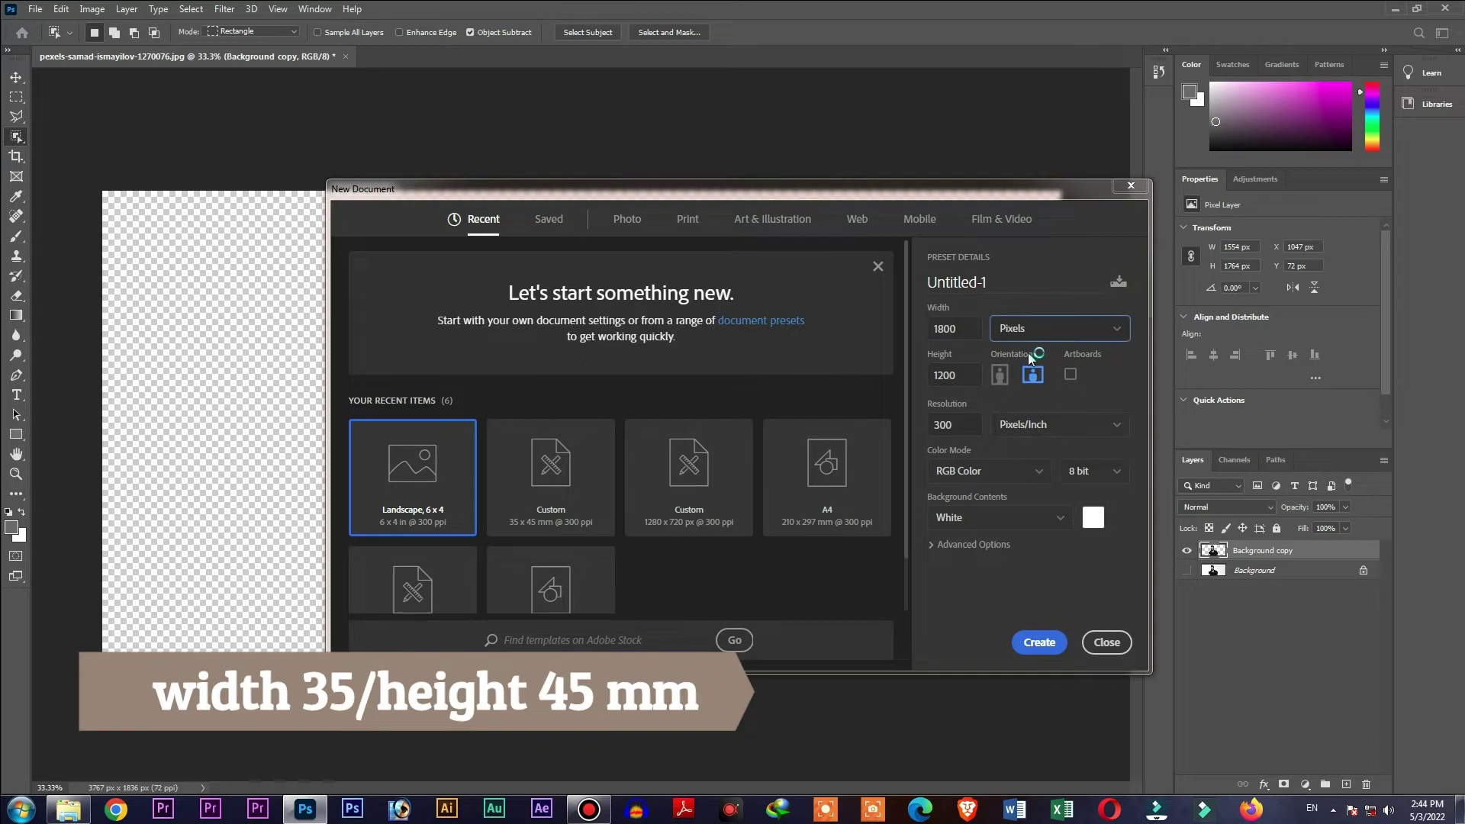
pyautogui.click(1069, 329)
pyautogui.click(1025, 433)
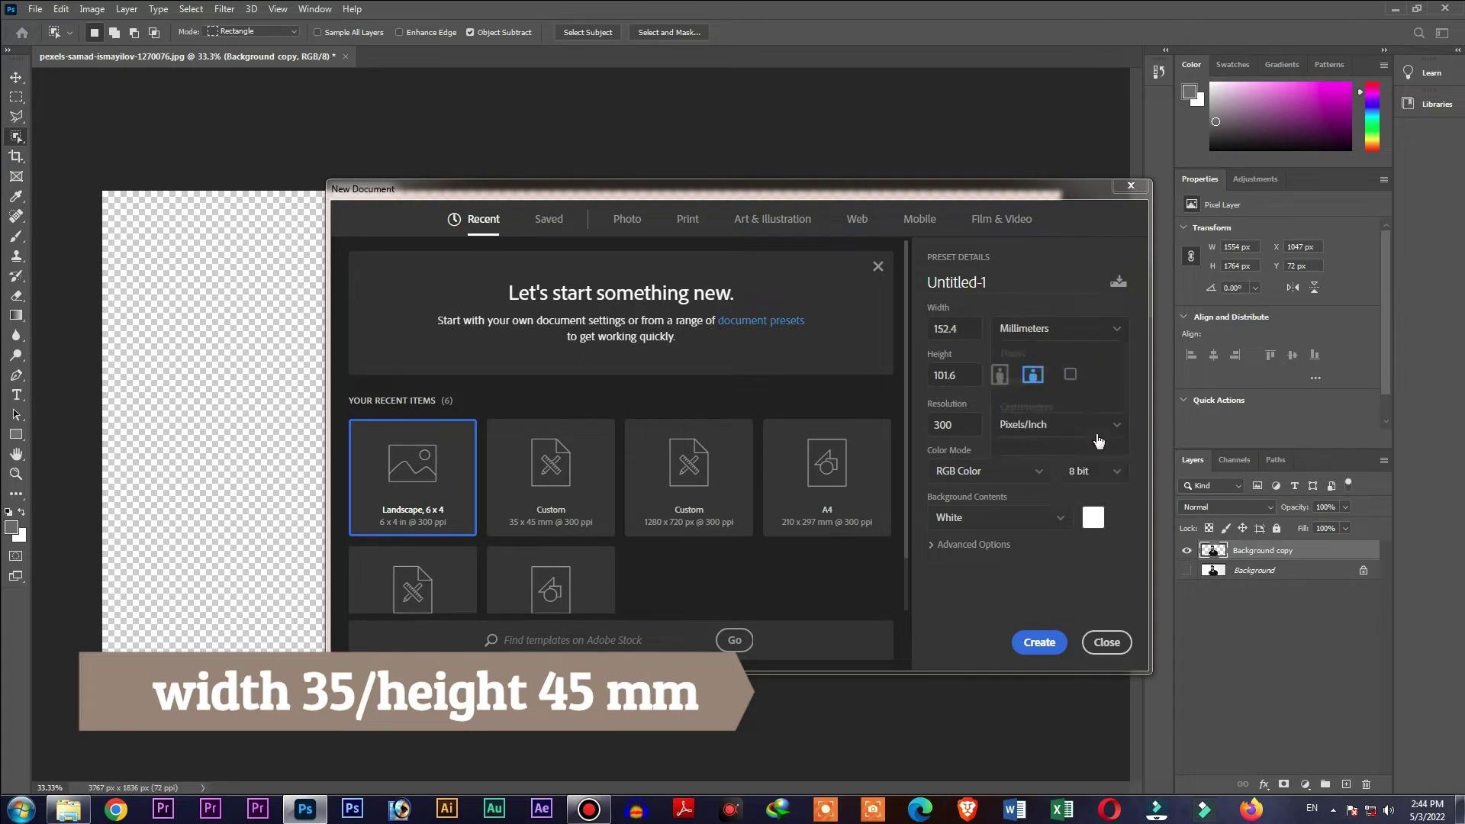
pyautogui.click(965, 327)
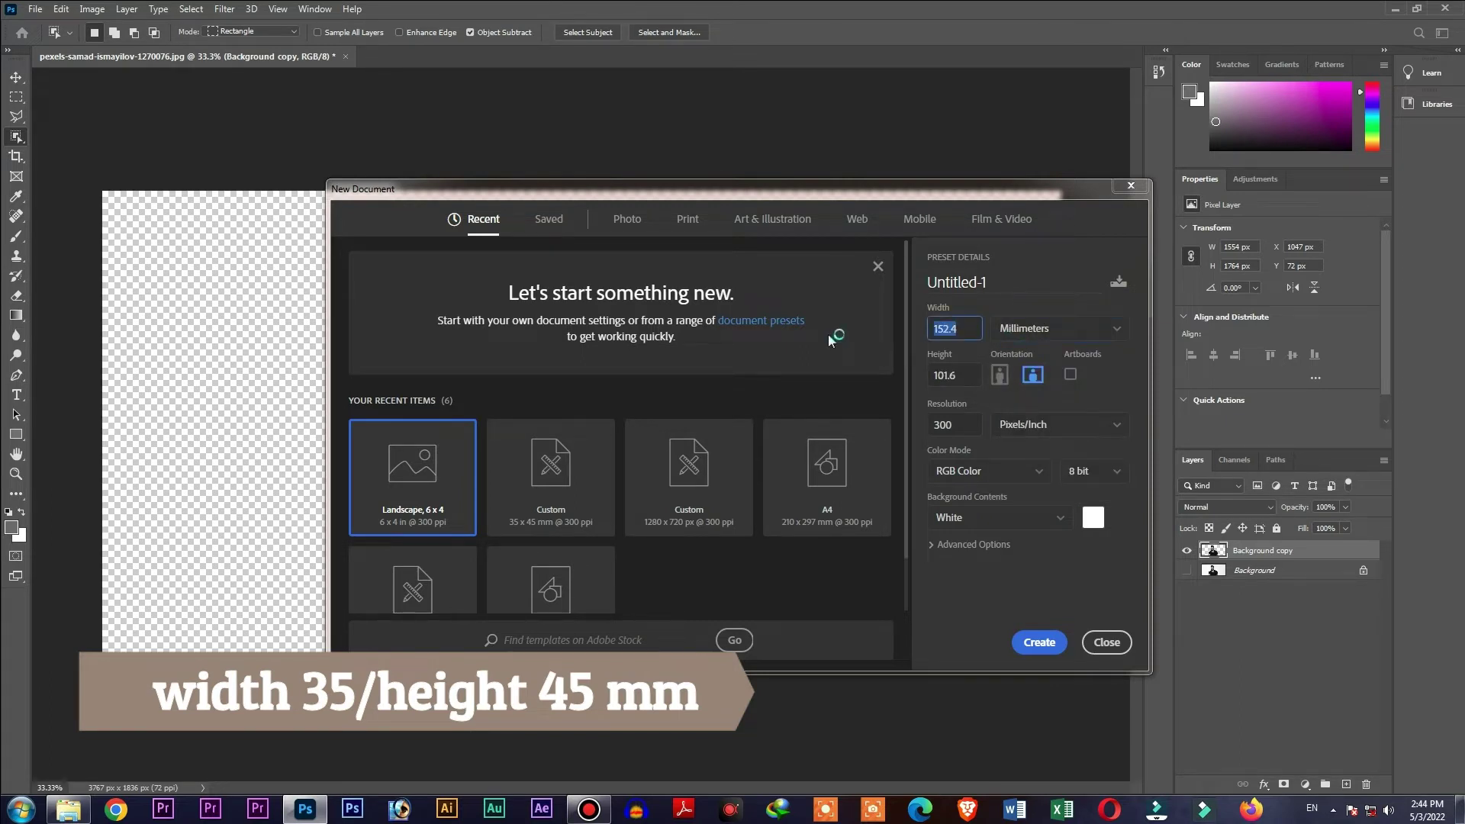
pyautogui.write('35')
pyautogui.click(959, 377)
pyautogui.write('45')
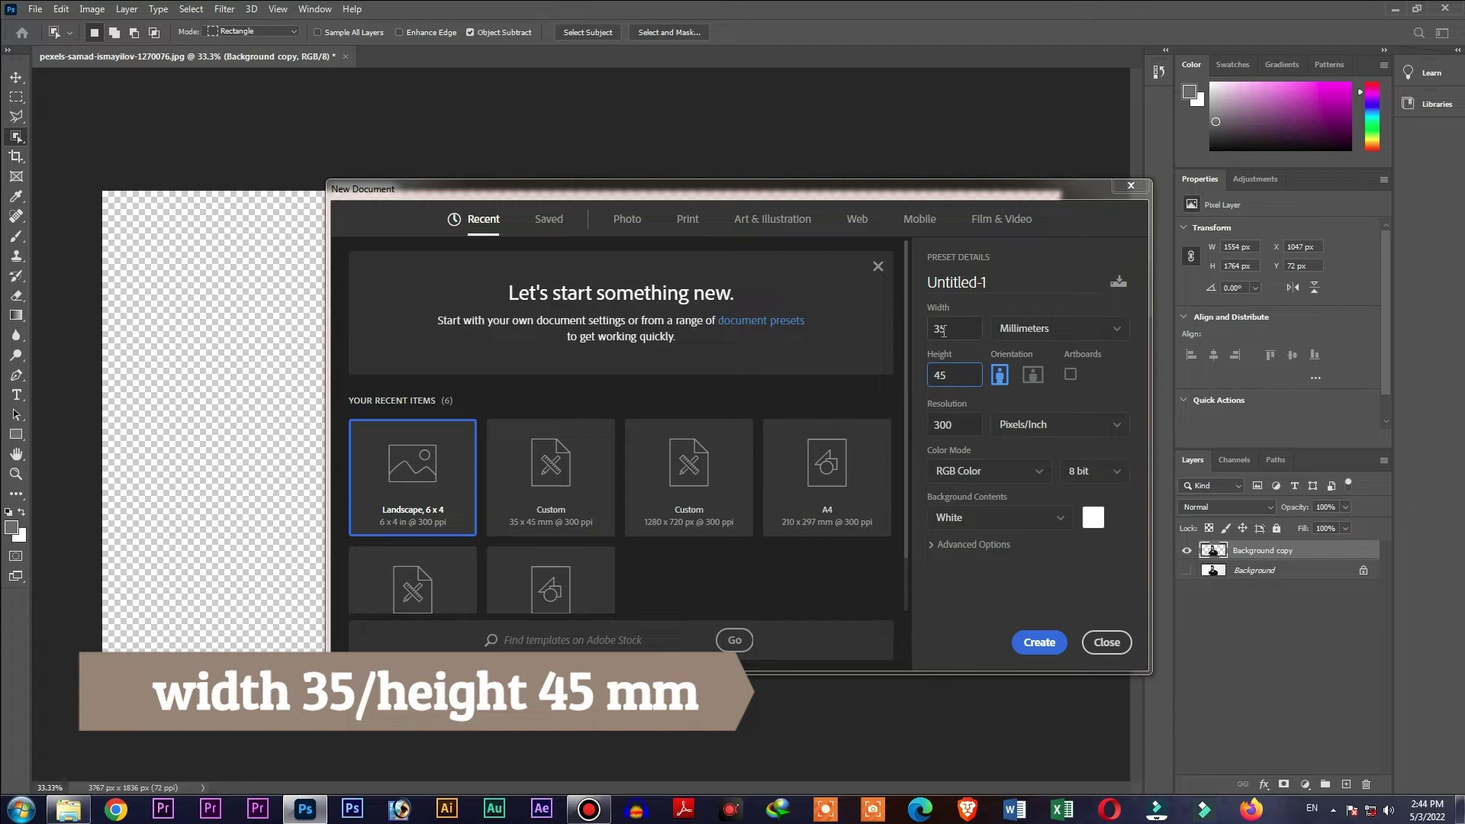
pyautogui.click(1039, 643)
# Copy the cut-out man from the cropped photo into the new passport-size document with the Move tool
pyautogui.click(16, 77)
pyautogui.click(209, 57)
pyautogui.moveTo(544, 380); pyautogui.dragTo(560, 514)
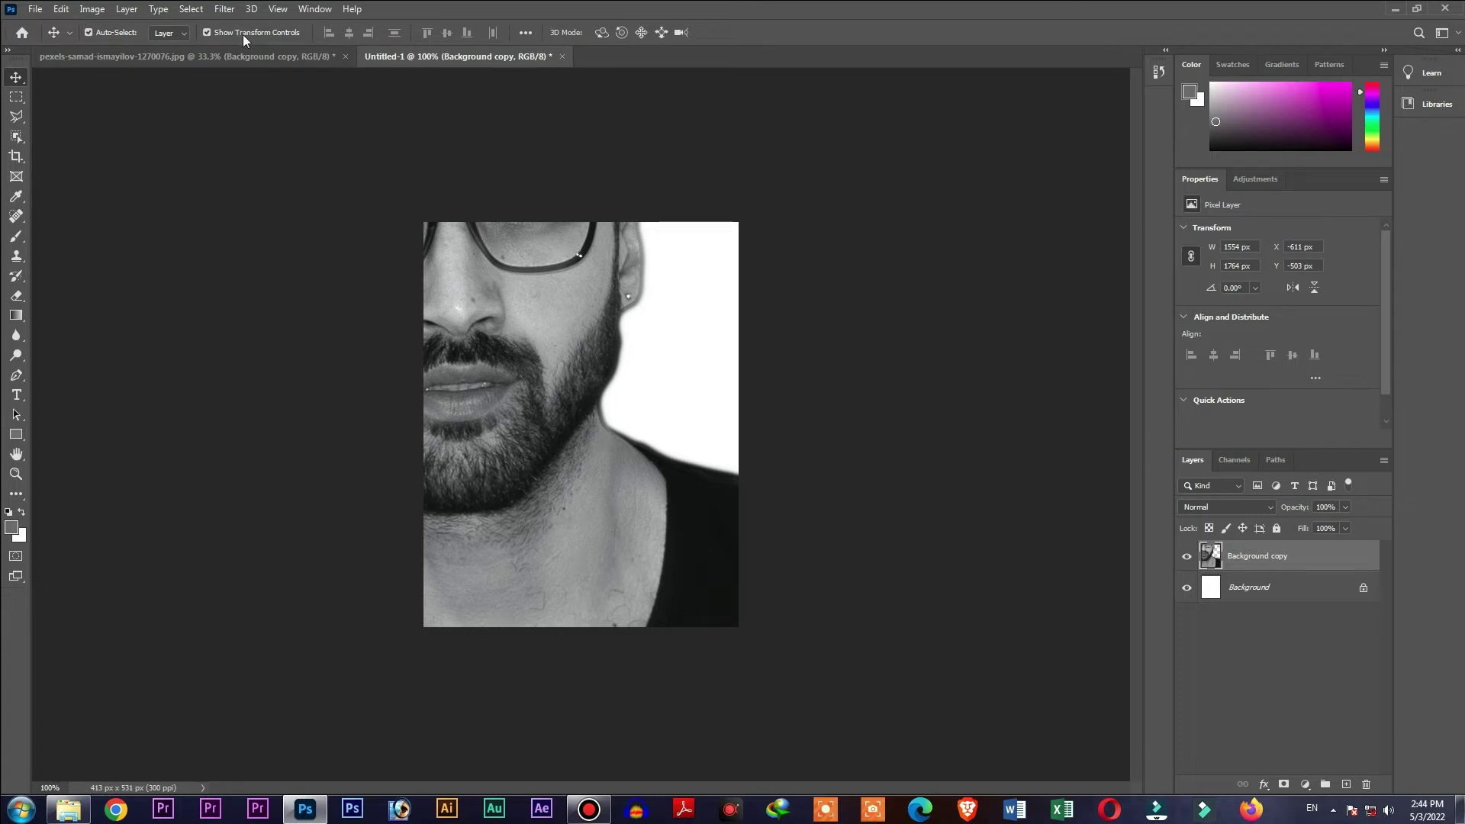
# Scale the cut-out man down to about 760 x 863 px and position his head at the top of the canvas
pyautogui.hotkey('ctrl', '-')
pyautogui.hotkey('ctrl', '-')
pyautogui.hotkey('ctrl', '-')
pyautogui.hotkey('ctrl', '-')
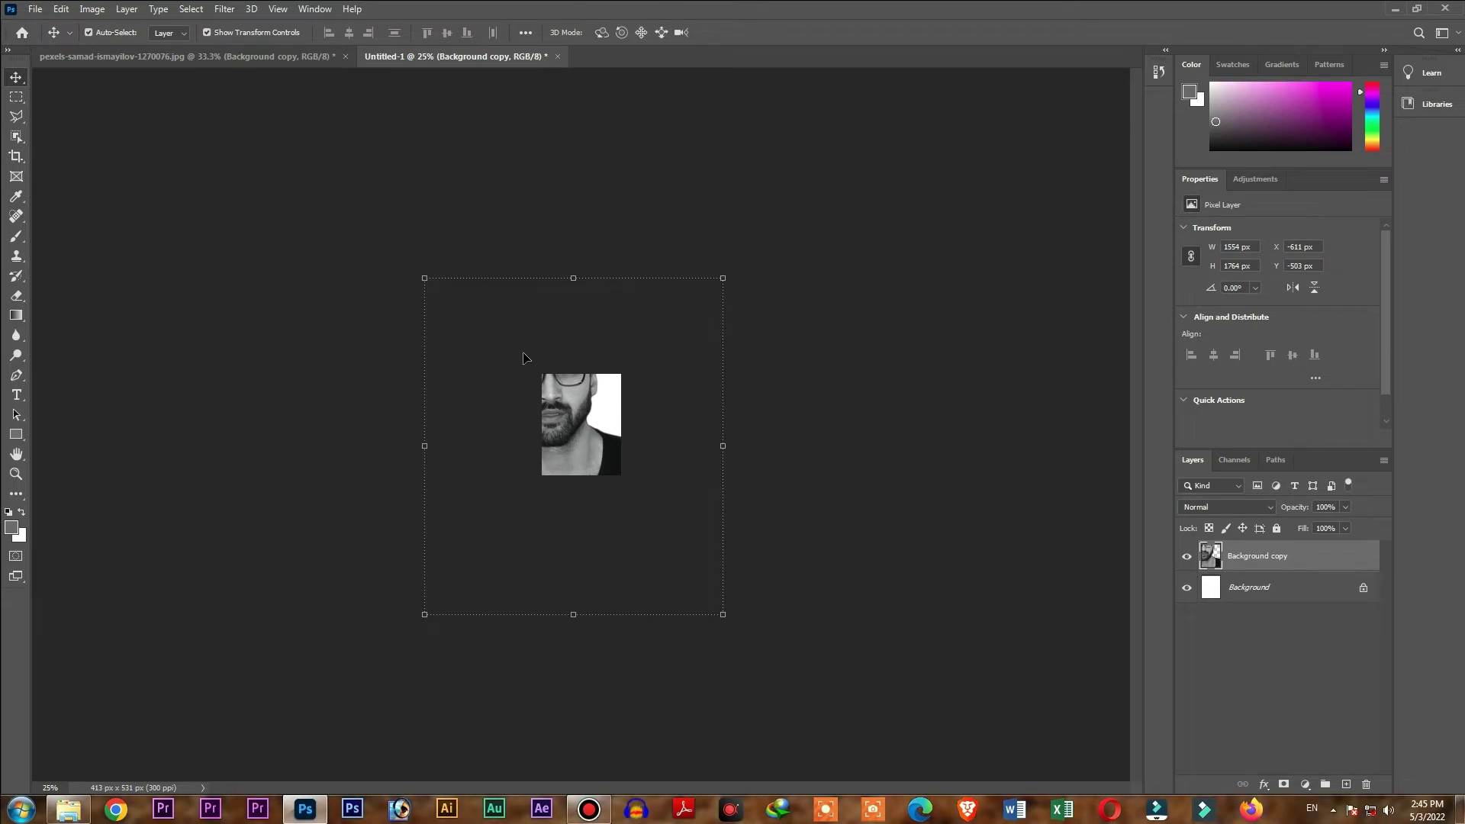
pyautogui.moveTo(426, 280); pyautogui.dragTo(512, 374)
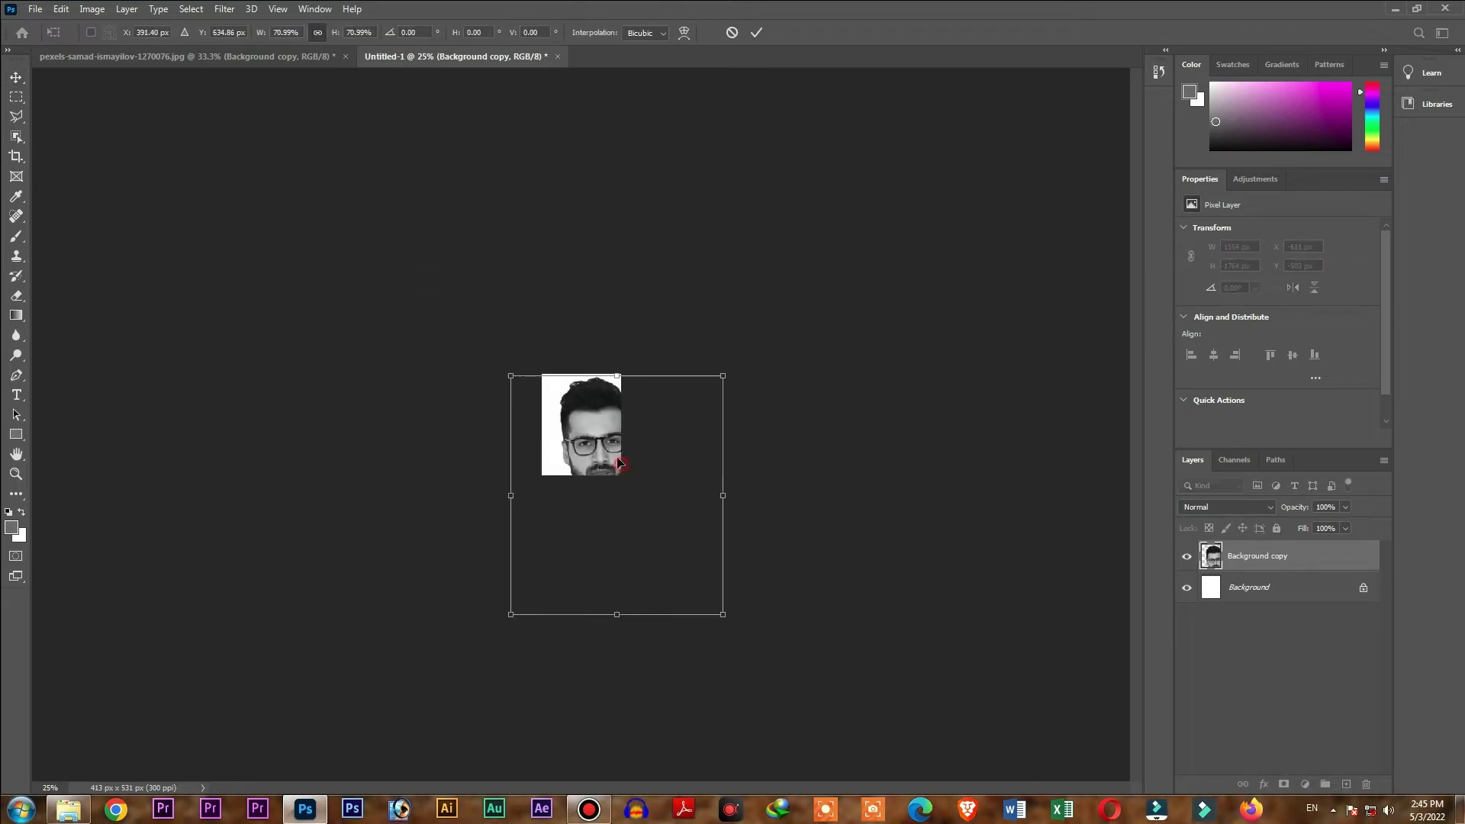
pyautogui.moveTo(598, 450); pyautogui.dragTo(587, 431)
pyautogui.moveTo(503, 359); pyautogui.dragTo(536, 428)
pyautogui.moveTo(647, 510); pyautogui.dragTo(614, 473)
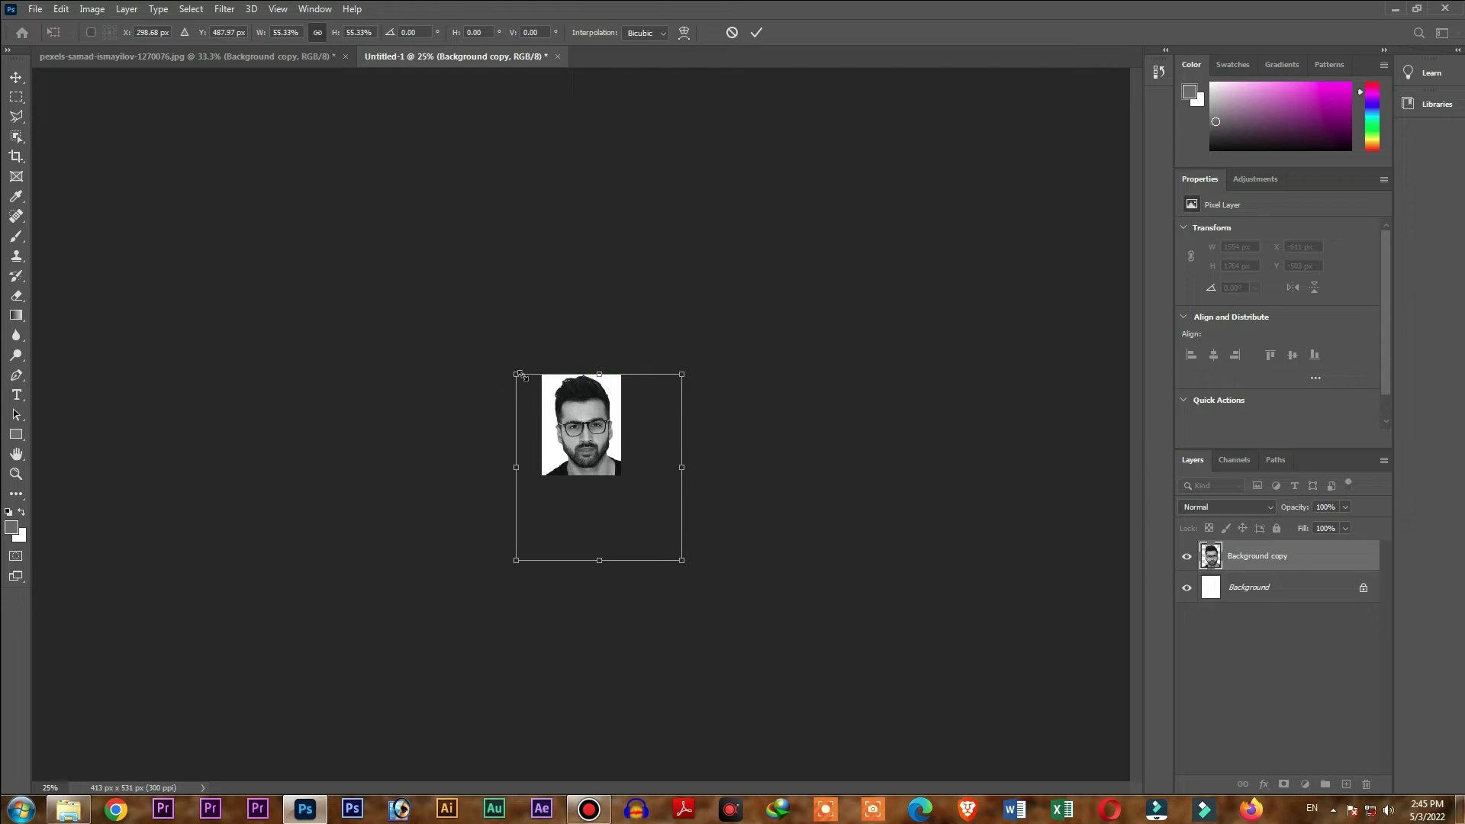
pyautogui.moveTo(516, 375); pyautogui.dragTo(536, 397)
pyautogui.moveTo(625, 467); pyautogui.dragTo(608, 446)
pyautogui.press('Return')
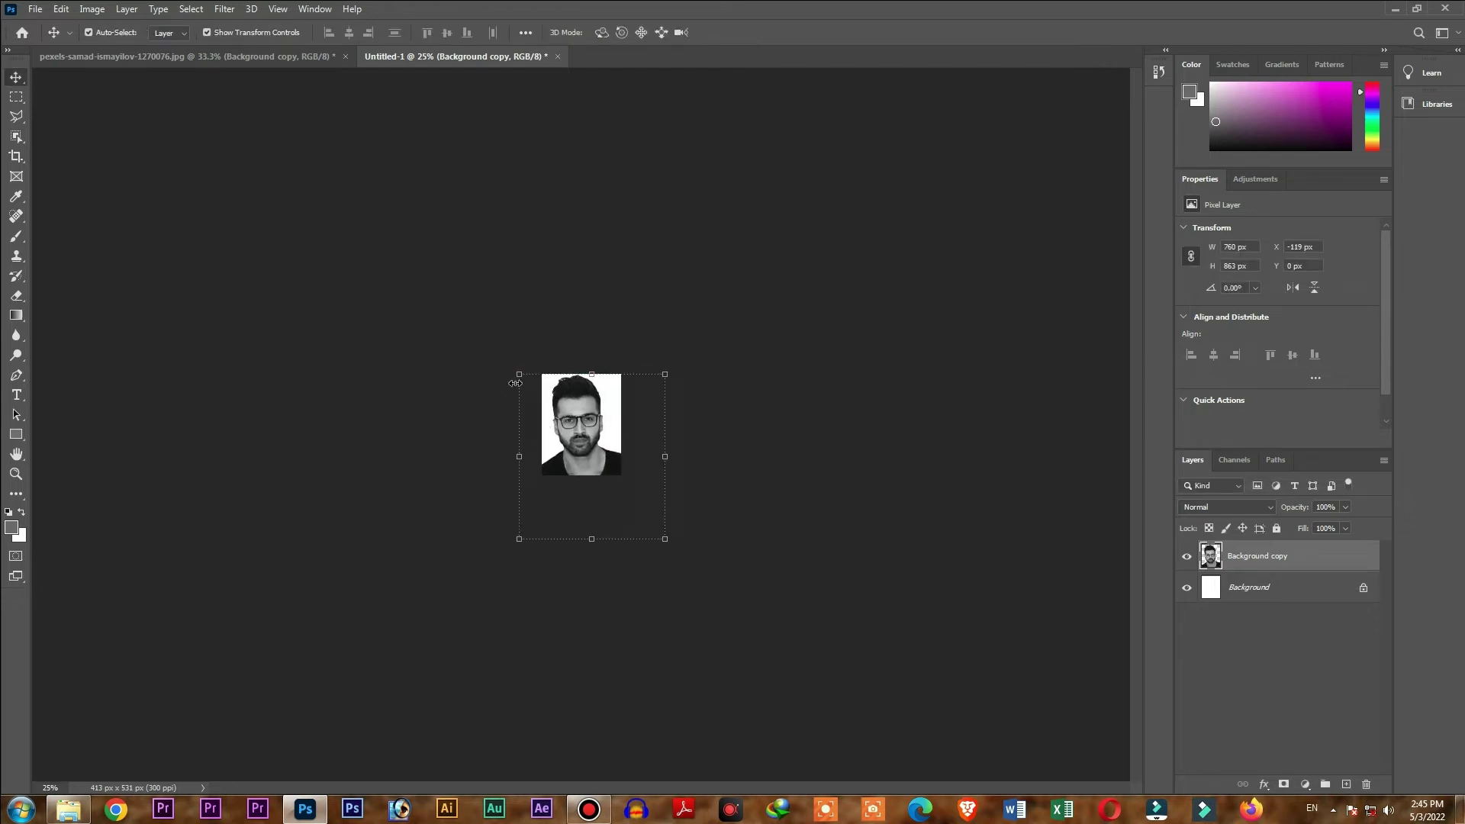
# Scale the man down further to 81.23% and reposition him with his head just below the canvas's top edge
pyautogui.moveTo(519, 378); pyautogui.dragTo(546, 409)
pyautogui.moveTo(601, 477); pyautogui.dragTo(577, 445)
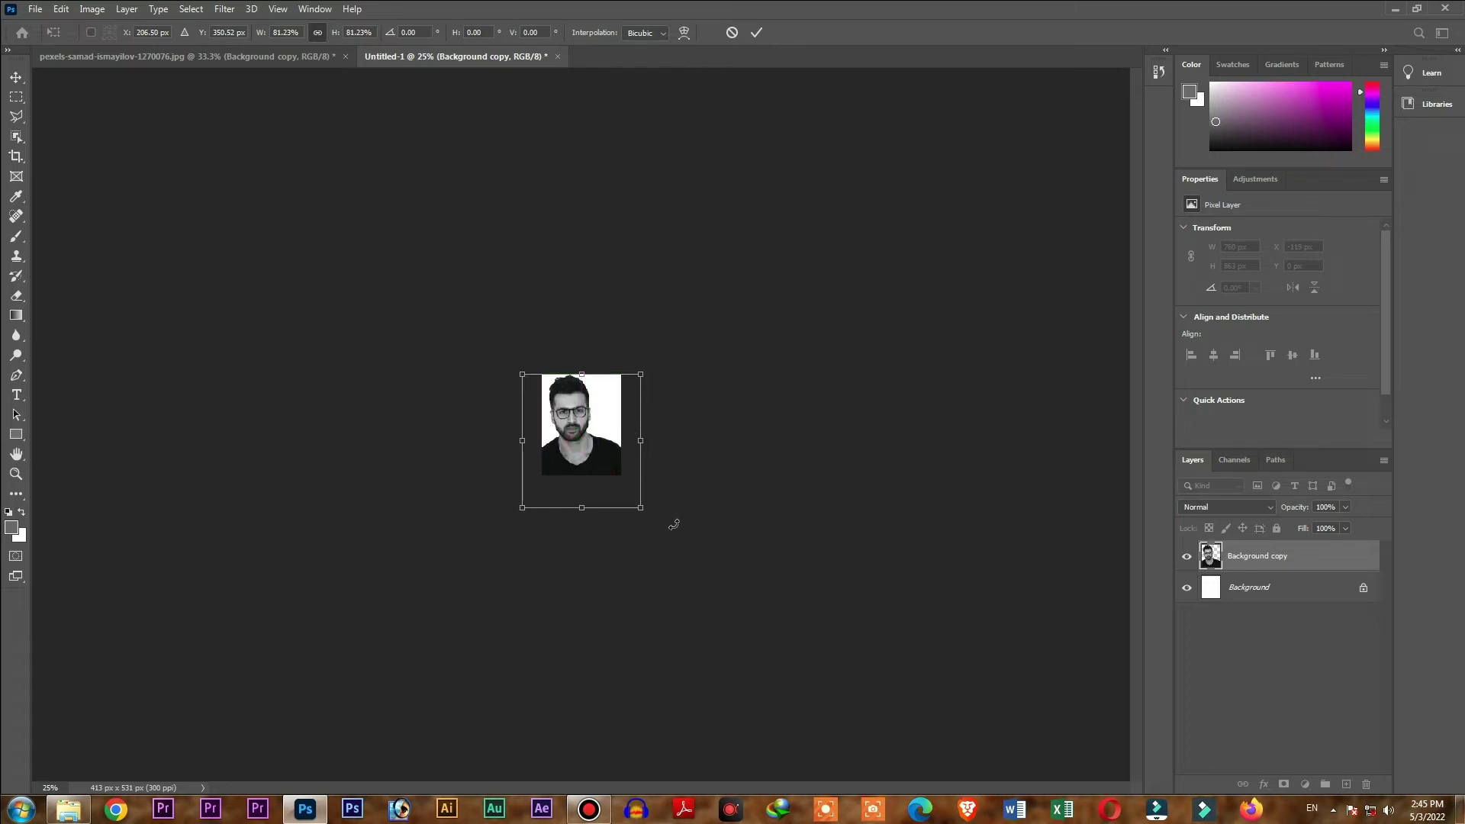
pyautogui.hotkey('ctrl', '+')
pyautogui.hotkey('ctrl', '+')
pyautogui.hotkey('ctrl', '+')
pyautogui.hotkey('ctrl', '+')
pyautogui.hotkey('ctrl', '+')
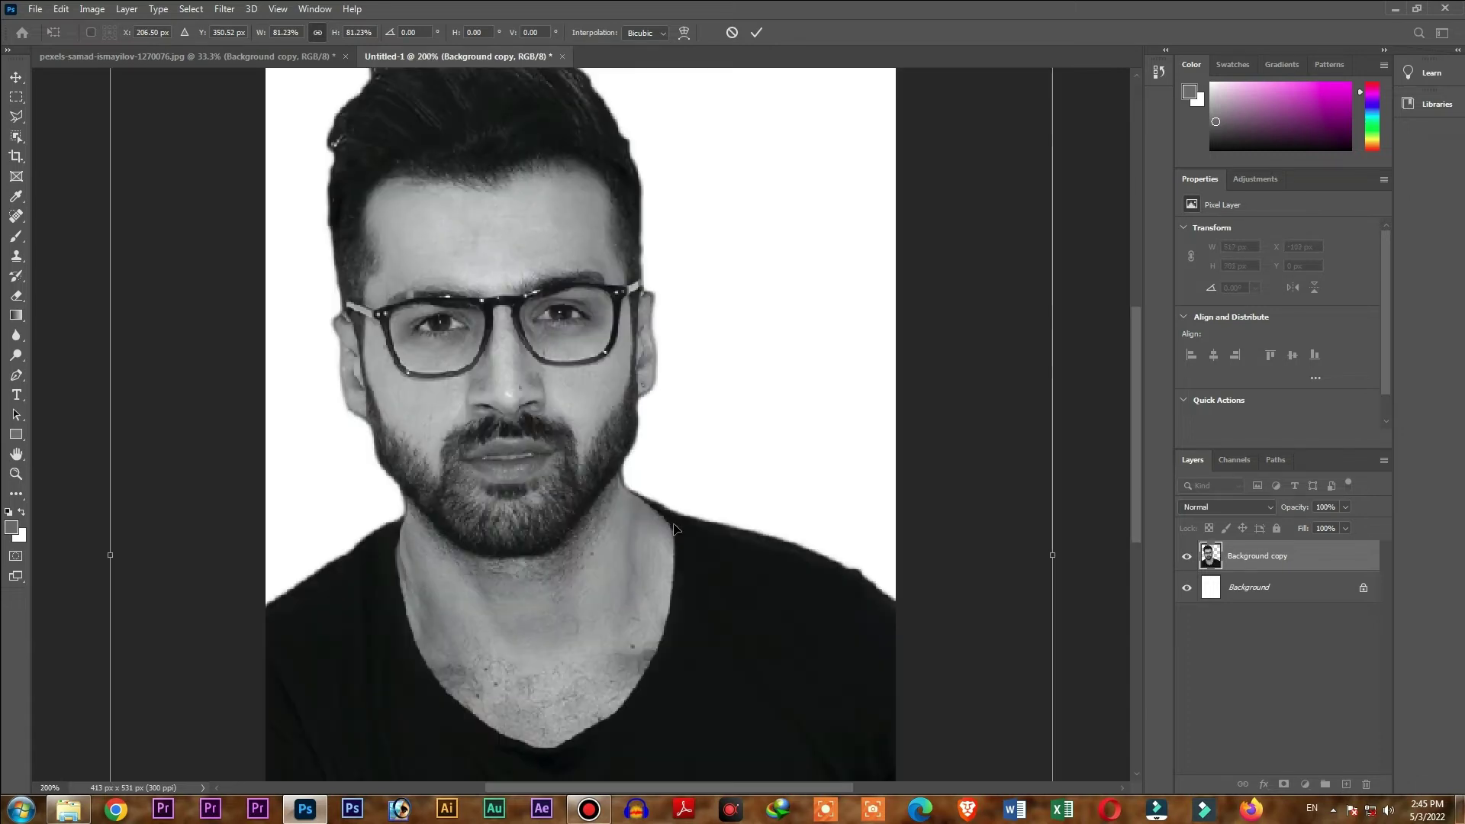
pyautogui.hotkey('ctrl', '-')
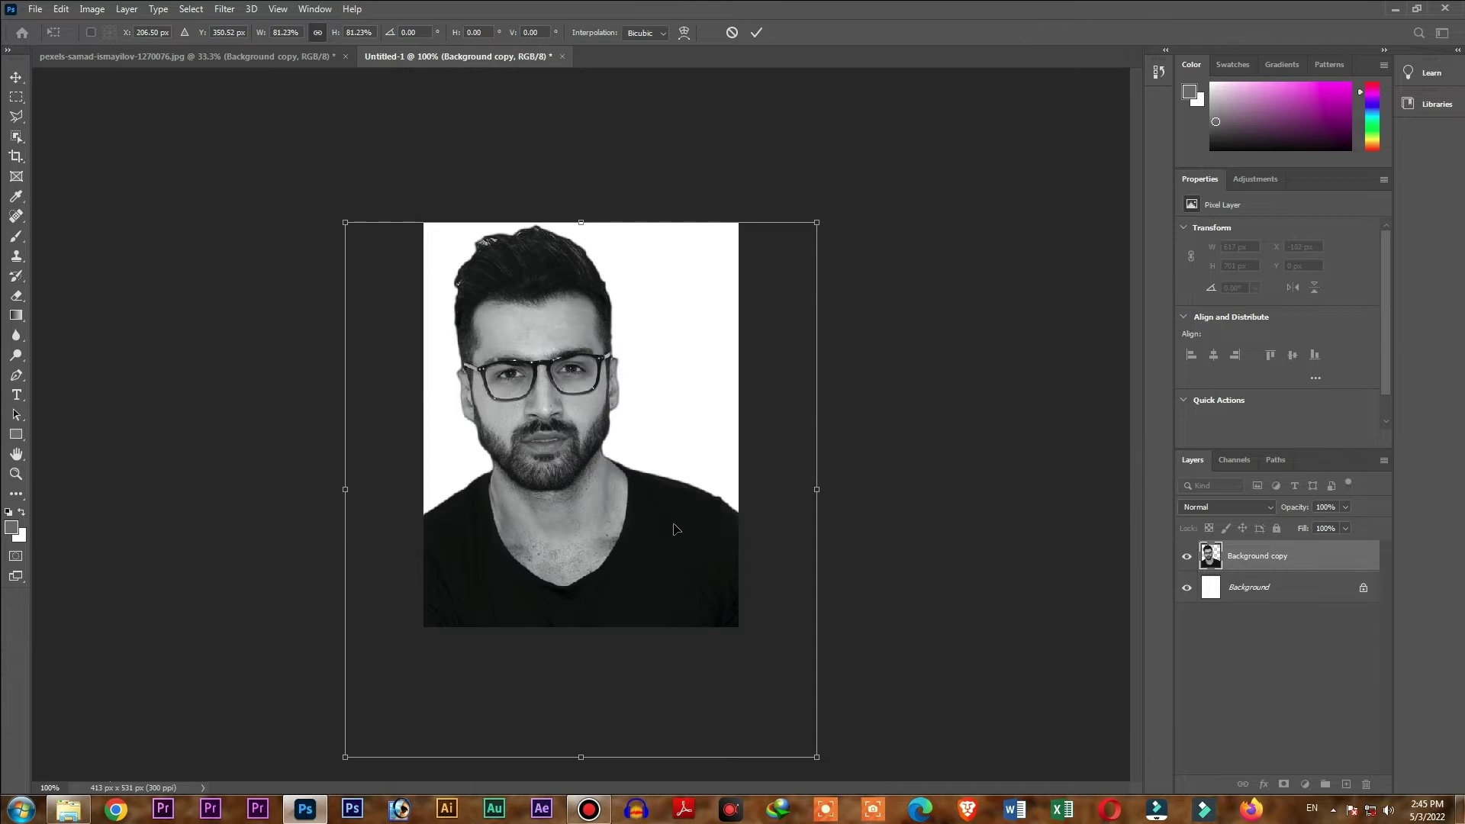
pyautogui.hotkey('ctrl', '-')
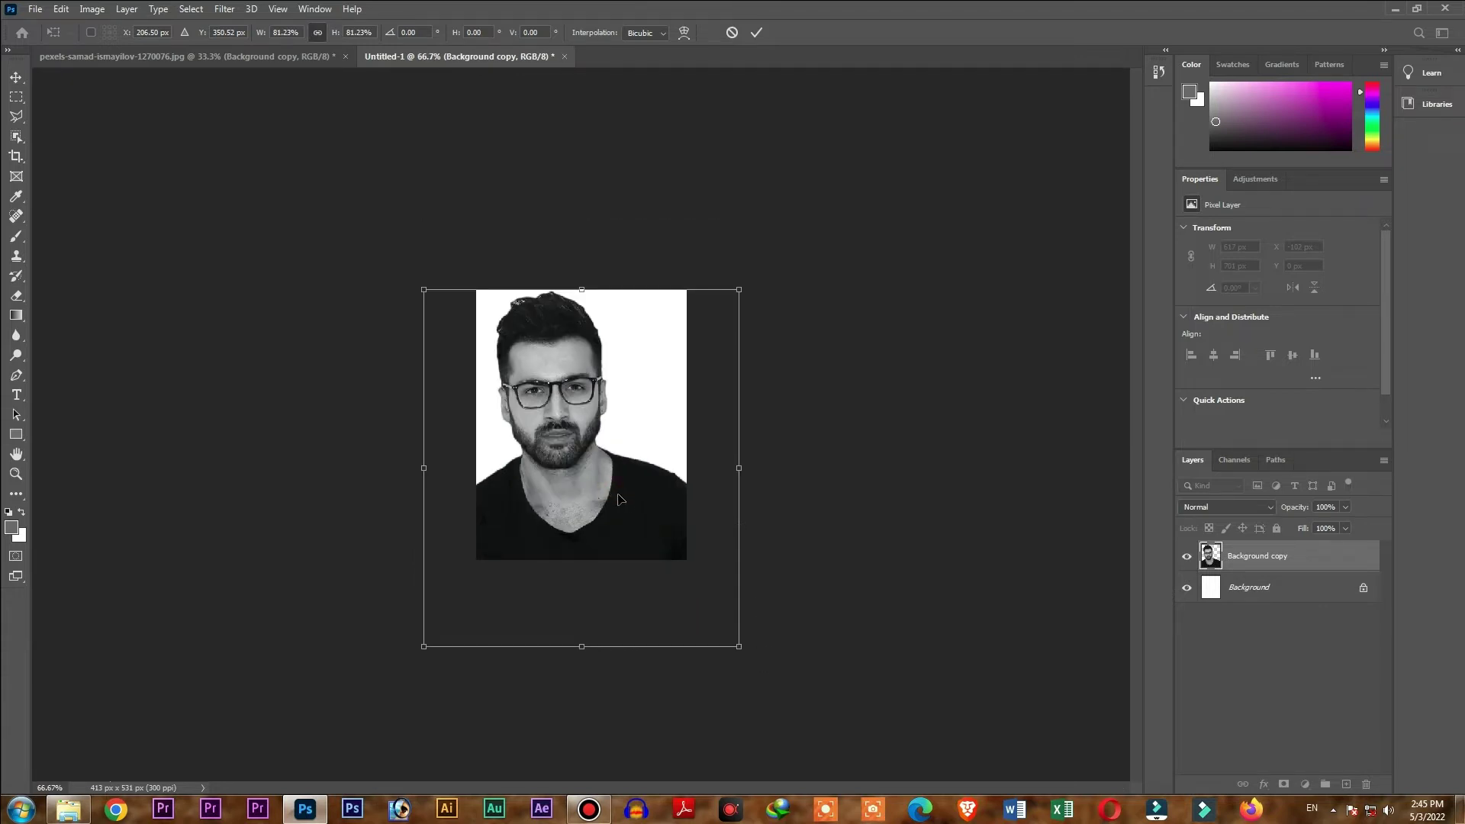
pyautogui.moveTo(552, 397); pyautogui.dragTo(558, 399)
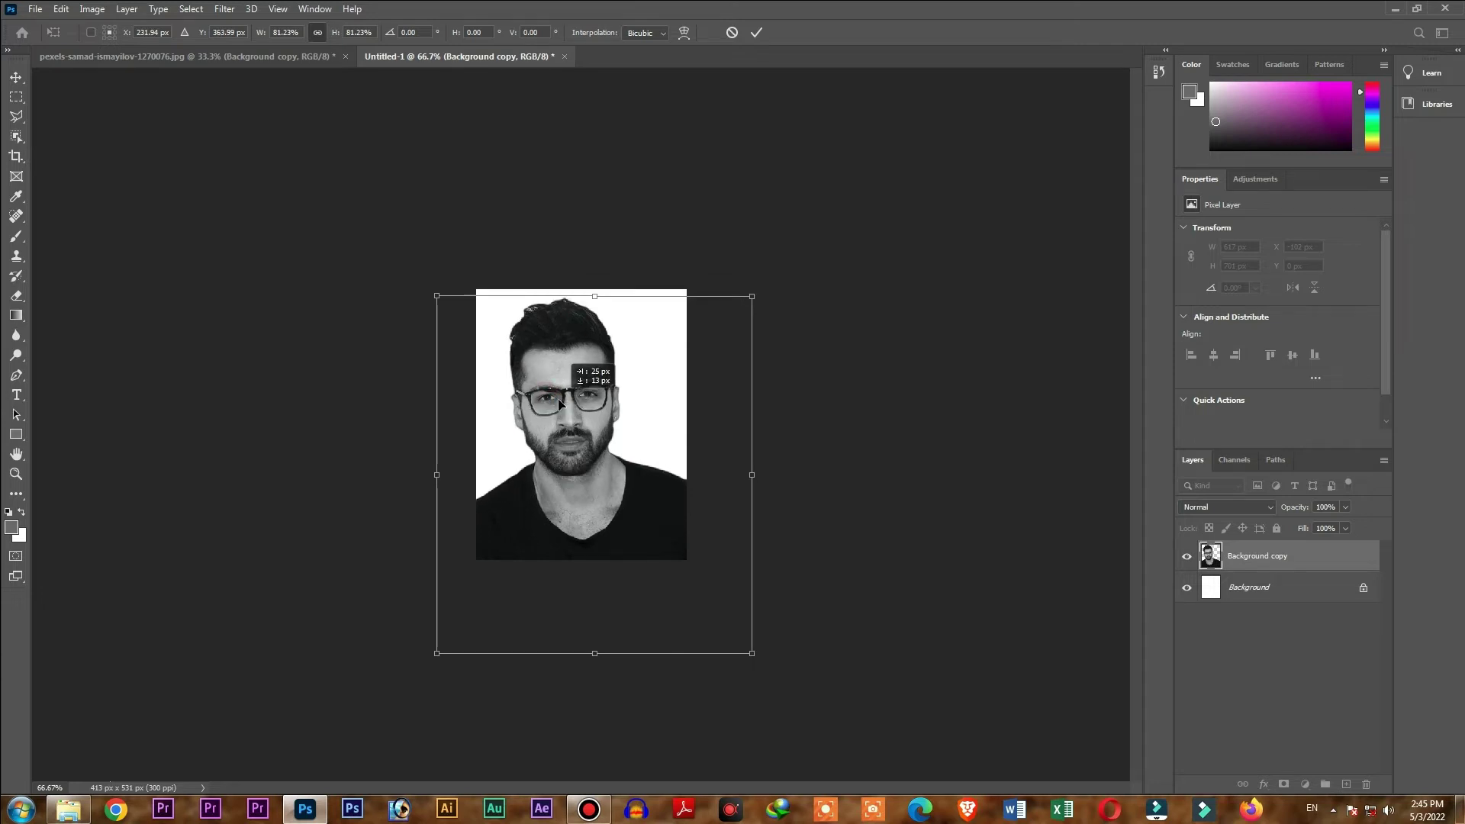
# Rotate the man 3.24° clockwise, shift him right to centre his head on the canvas, and apply the transform
pyautogui.moveTo(772, 676); pyautogui.dragTo(791, 694)
pyautogui.press('Right')
pyautogui.press('Right')
pyautogui.press('Right')
pyautogui.press('Right')
pyautogui.press('Right')
pyautogui.press('Right')
pyautogui.press('Right')
pyautogui.press('Right')
pyautogui.press('Right')
pyautogui.press('Right')
pyautogui.press('Right')
pyautogui.press('Right')
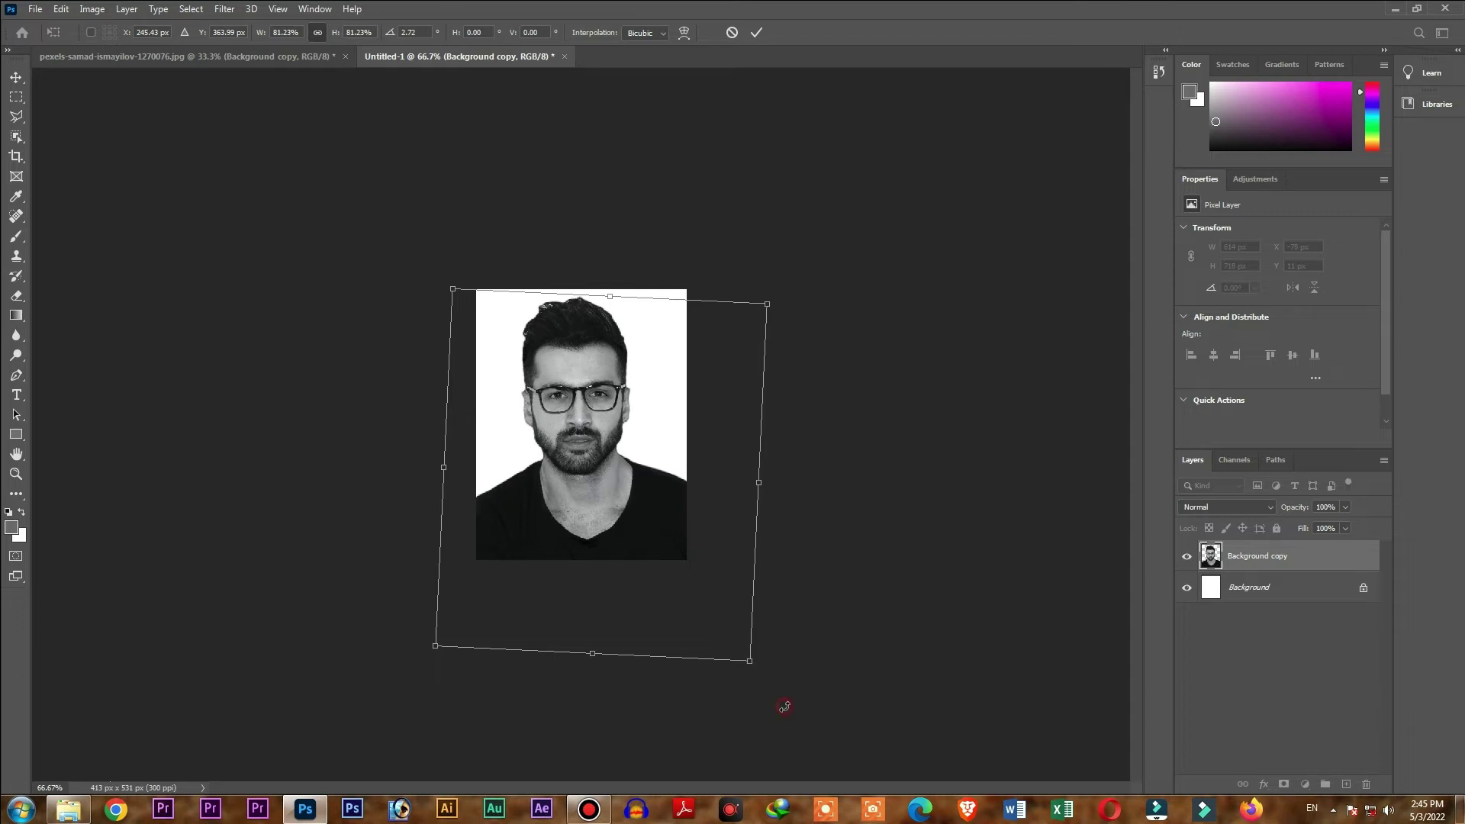
pyautogui.press('Right')
pyautogui.press('Right')
pyautogui.press('Right')
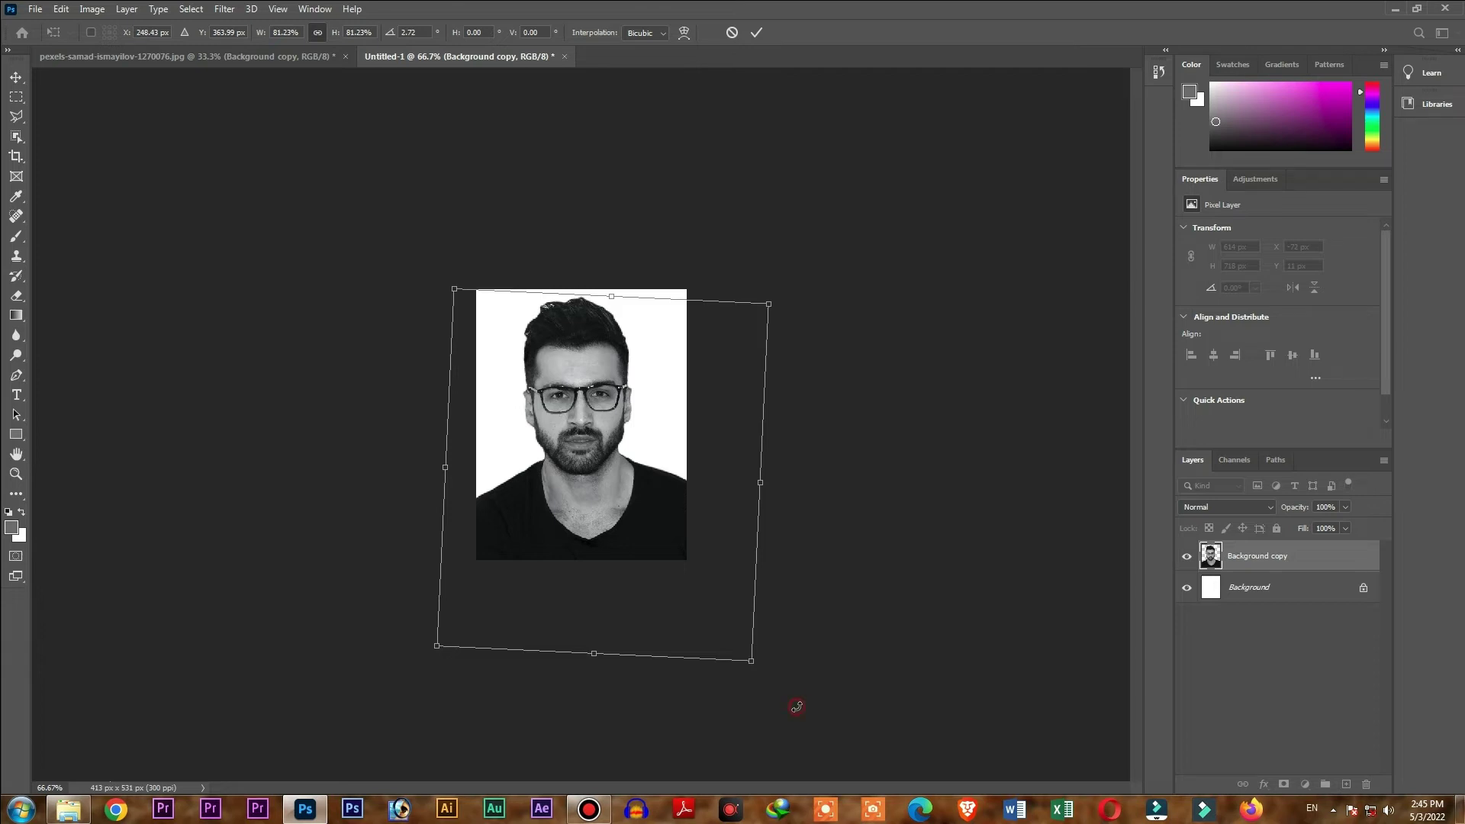
pyautogui.moveTo(797, 707); pyautogui.dragTo(794, 708)
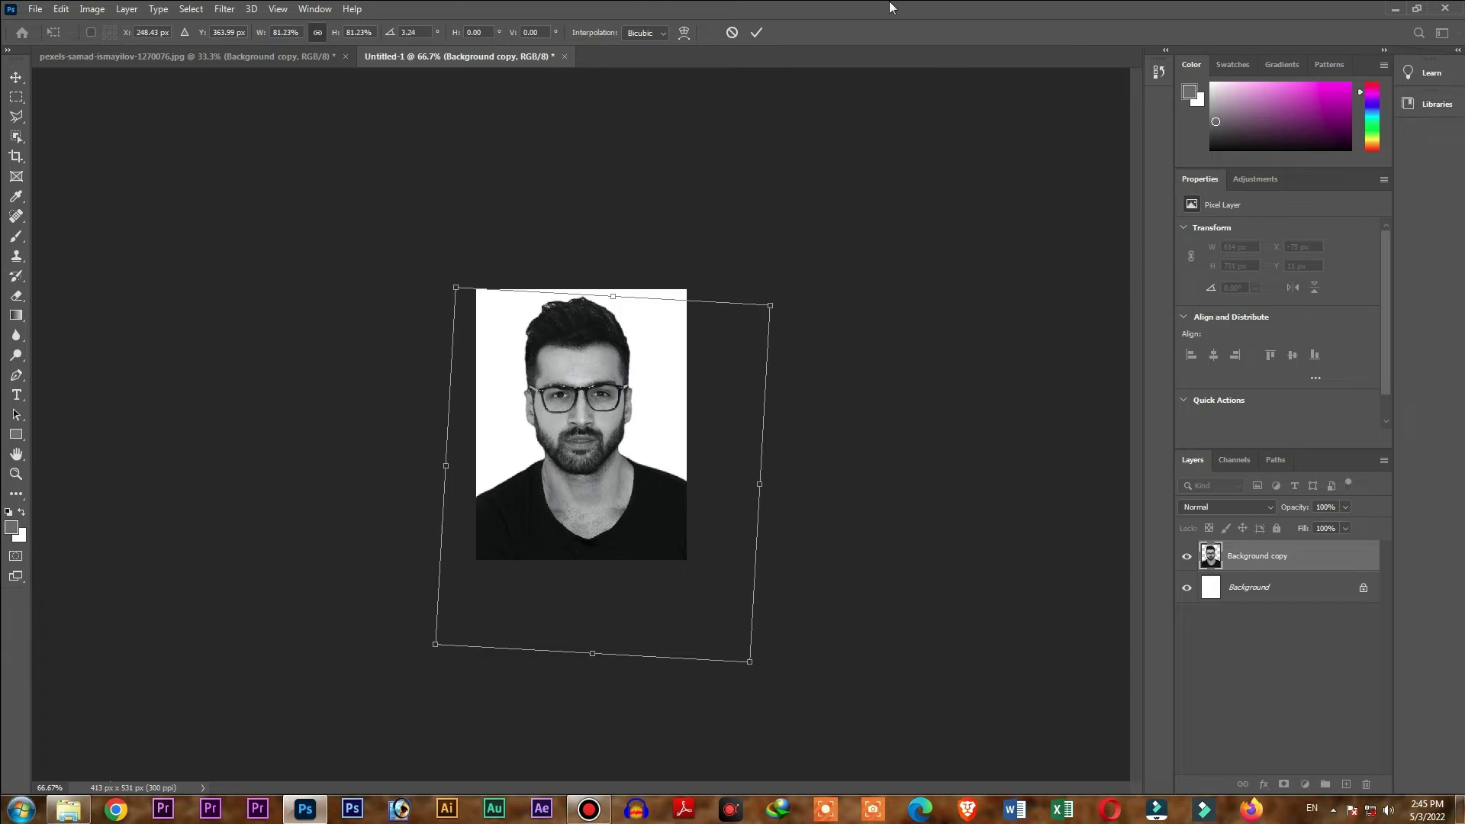
pyautogui.click(758, 33)
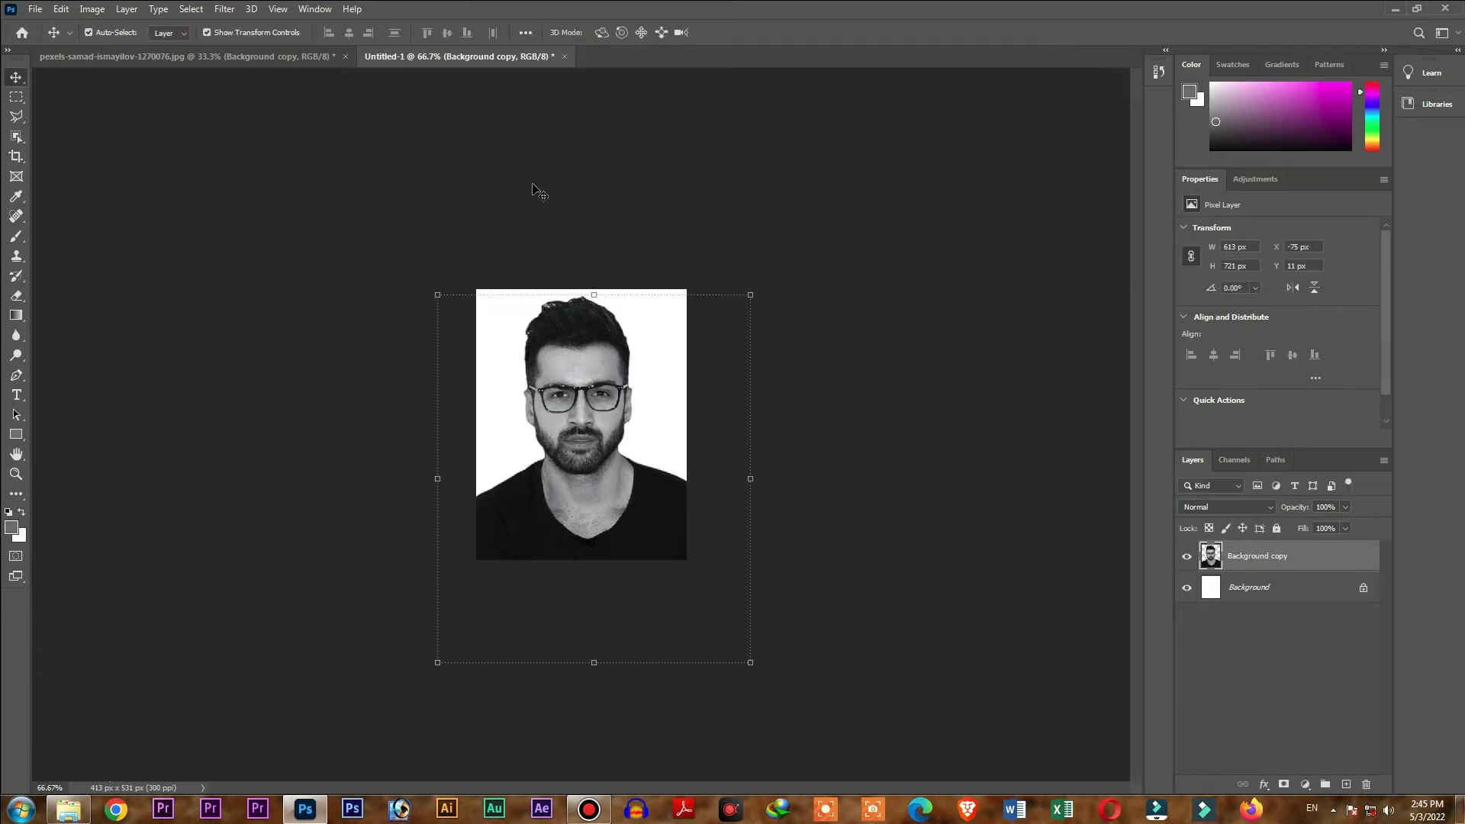
# Crop the passport photo at the existing canvas bounds to trim away the parts of the man outside it
pyautogui.click(16, 156)
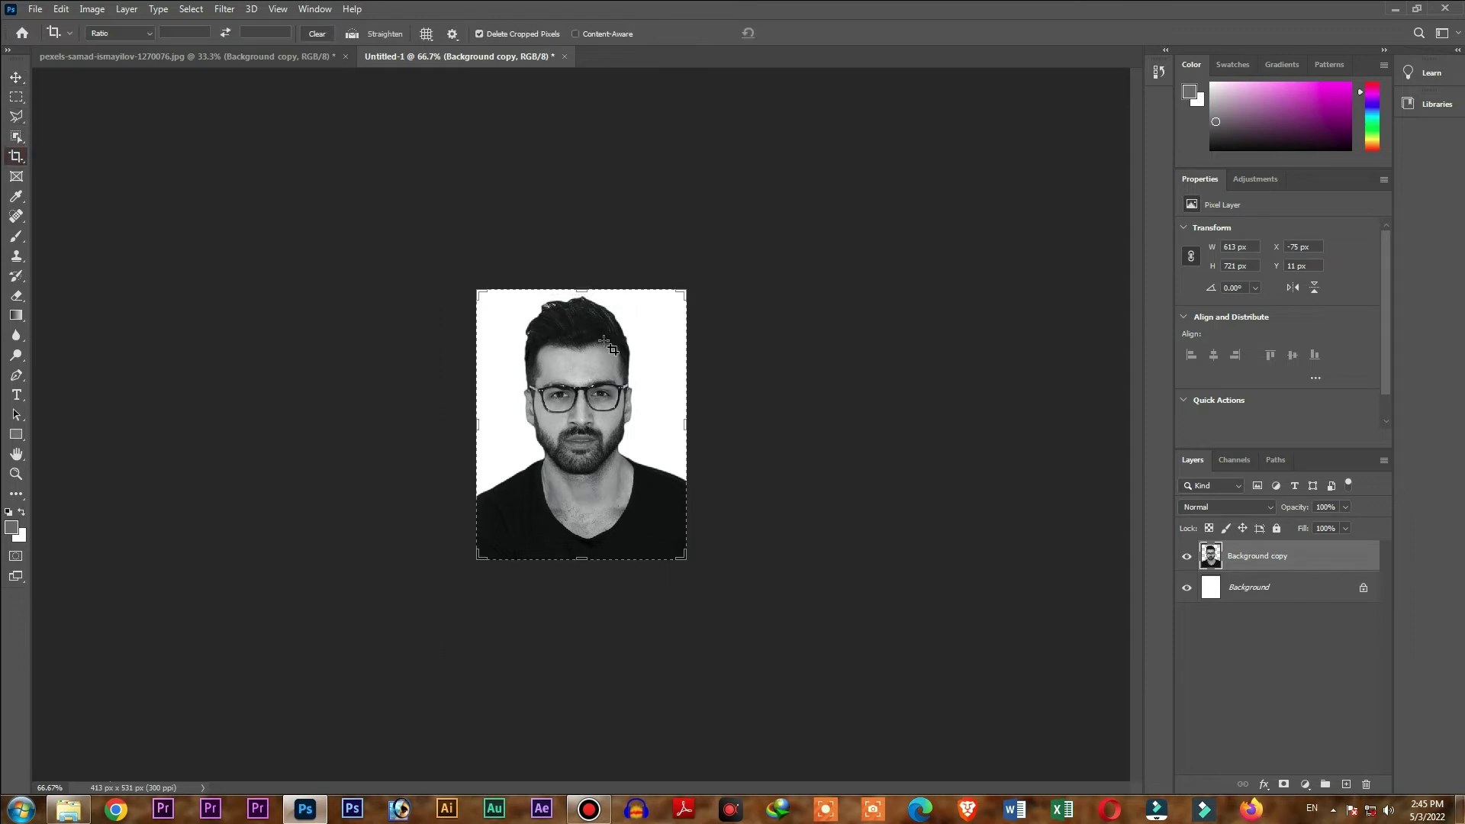
pyautogui.click(610, 347)
pyautogui.click(799, 33)
# Merge the man's layer with the white background into a single layer
pyautogui.click(1260, 589)
pyautogui.rightClick(1260, 589)
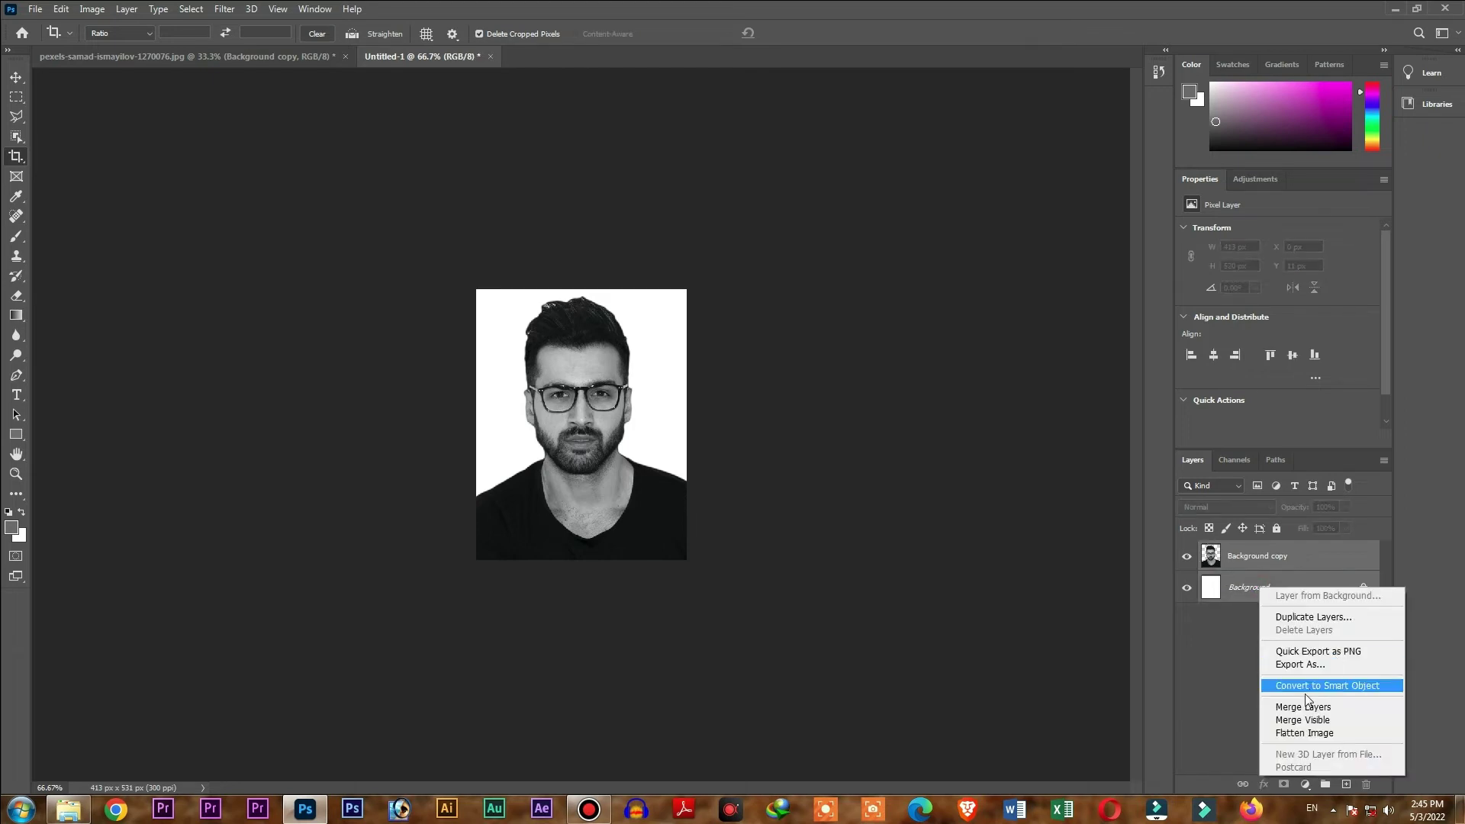
pyautogui.click(1297, 721)
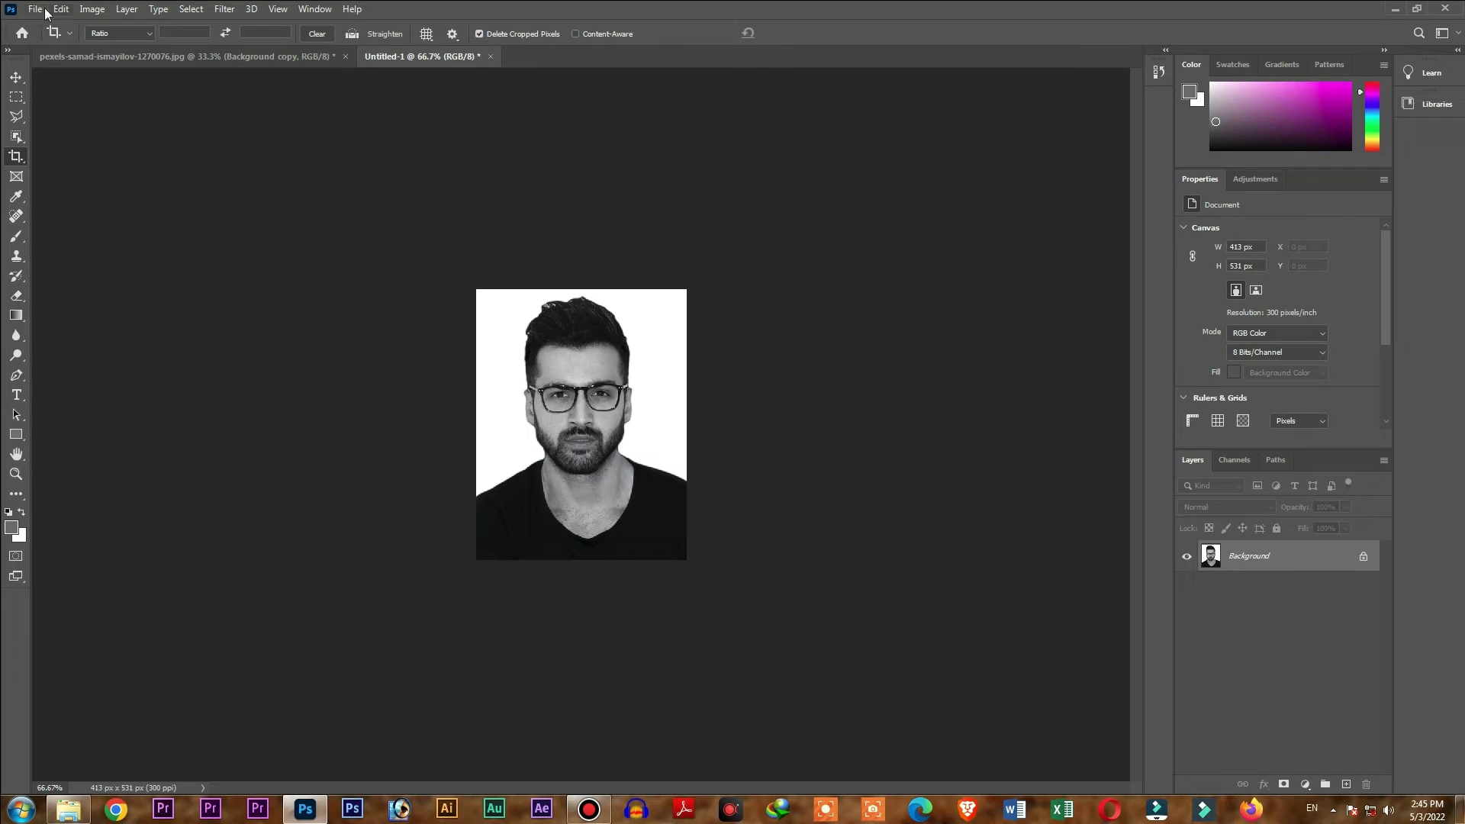
# Close the original cut-out photo document without saving its changes
pyautogui.click(117, 61)
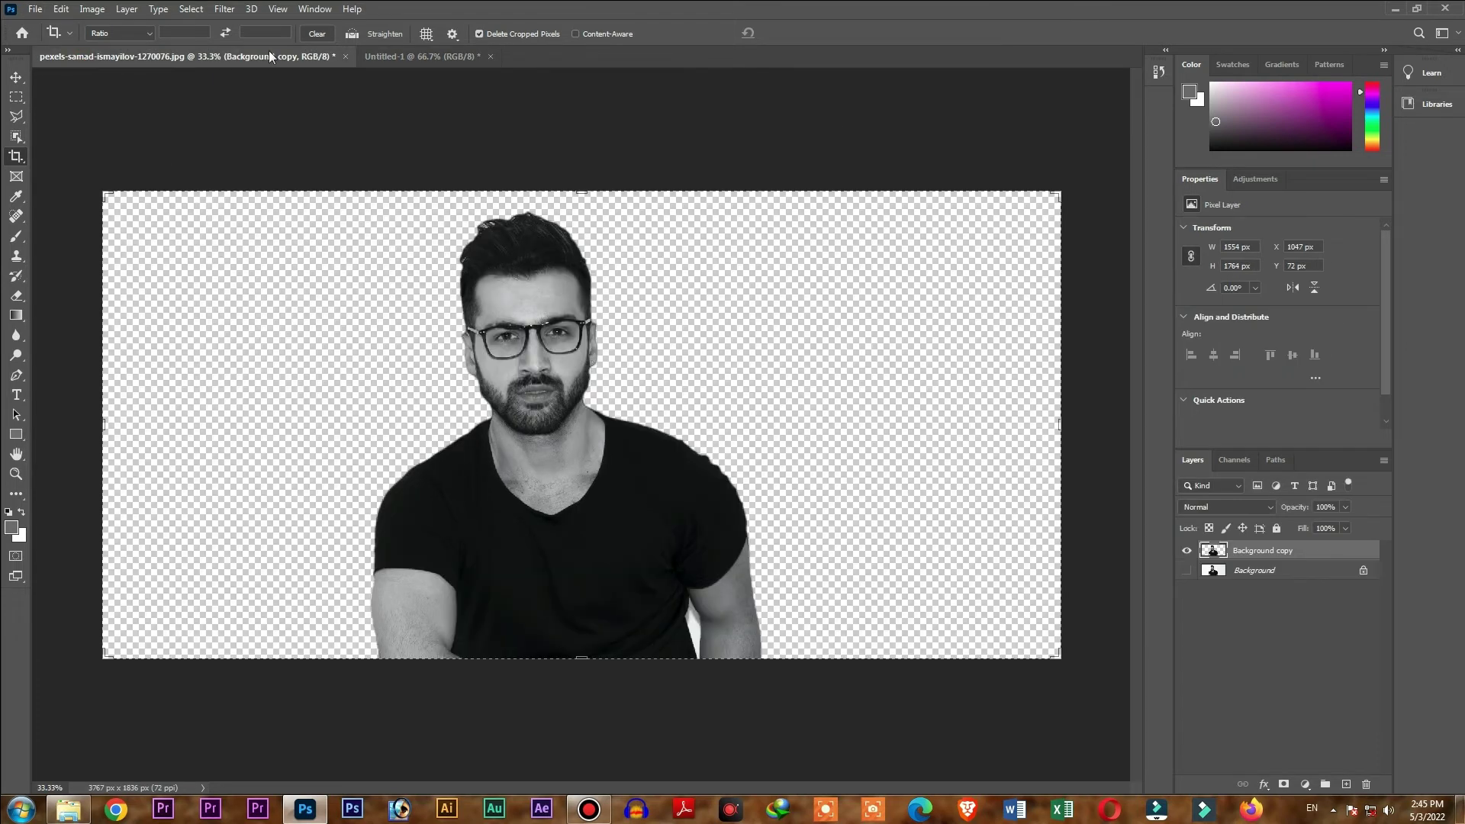
pyautogui.click(344, 57)
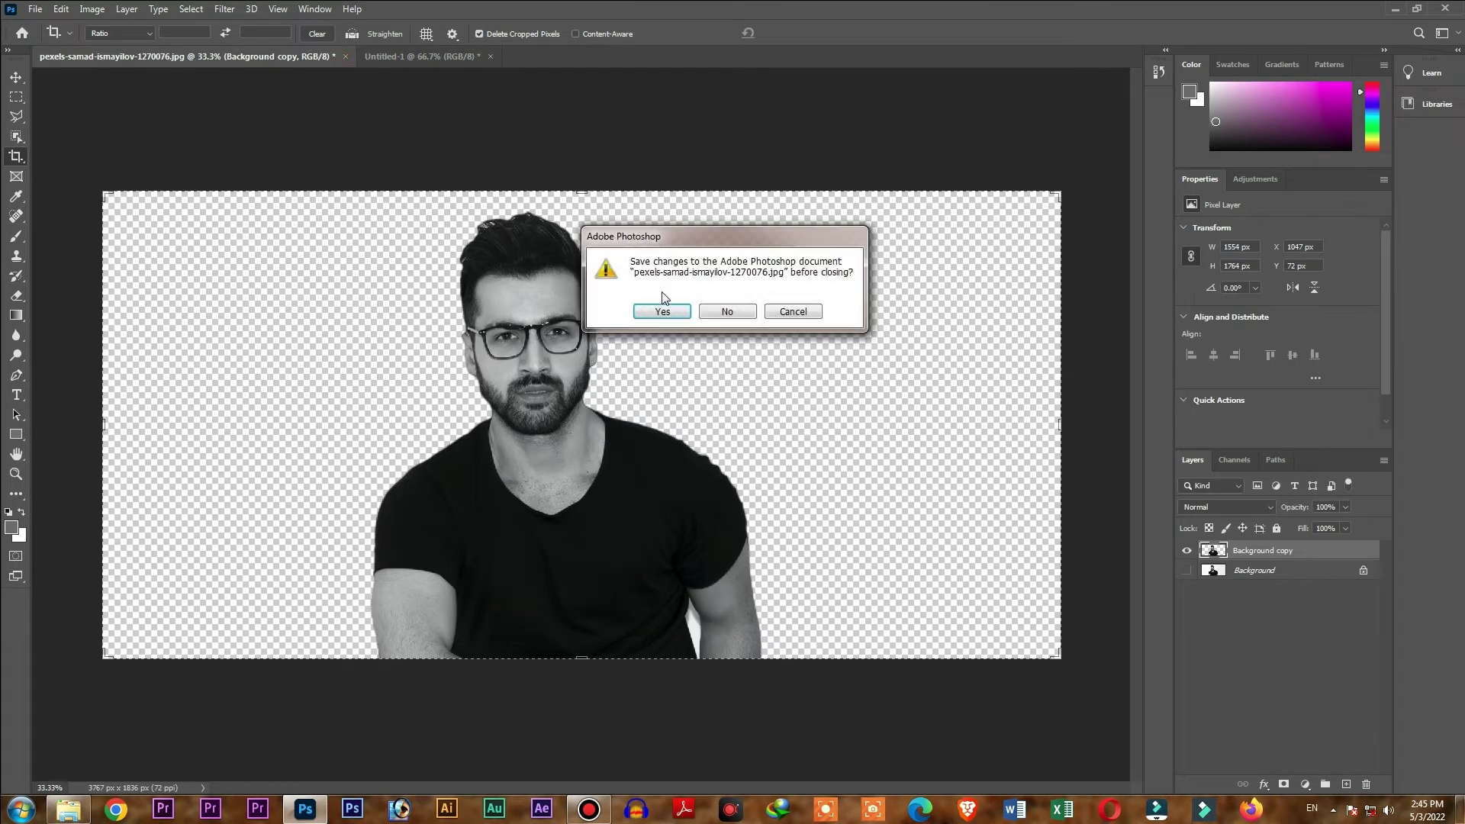
pyautogui.click(727, 311)
# Create a new document from the Landscape, 6 x 4 photo preset at 300 pixels/inch with a white background
pyautogui.click(35, 10)
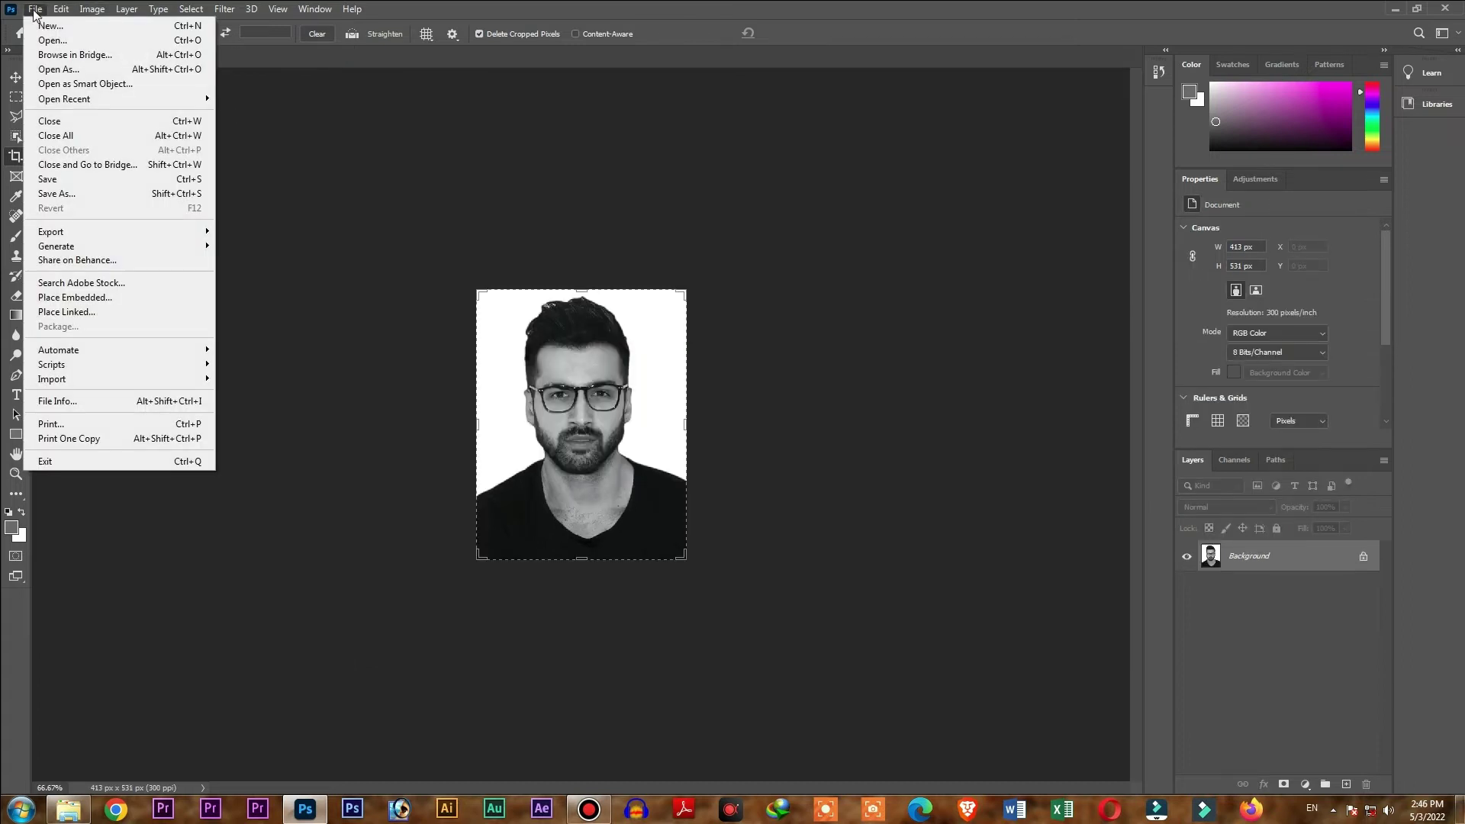
pyautogui.click(47, 25)
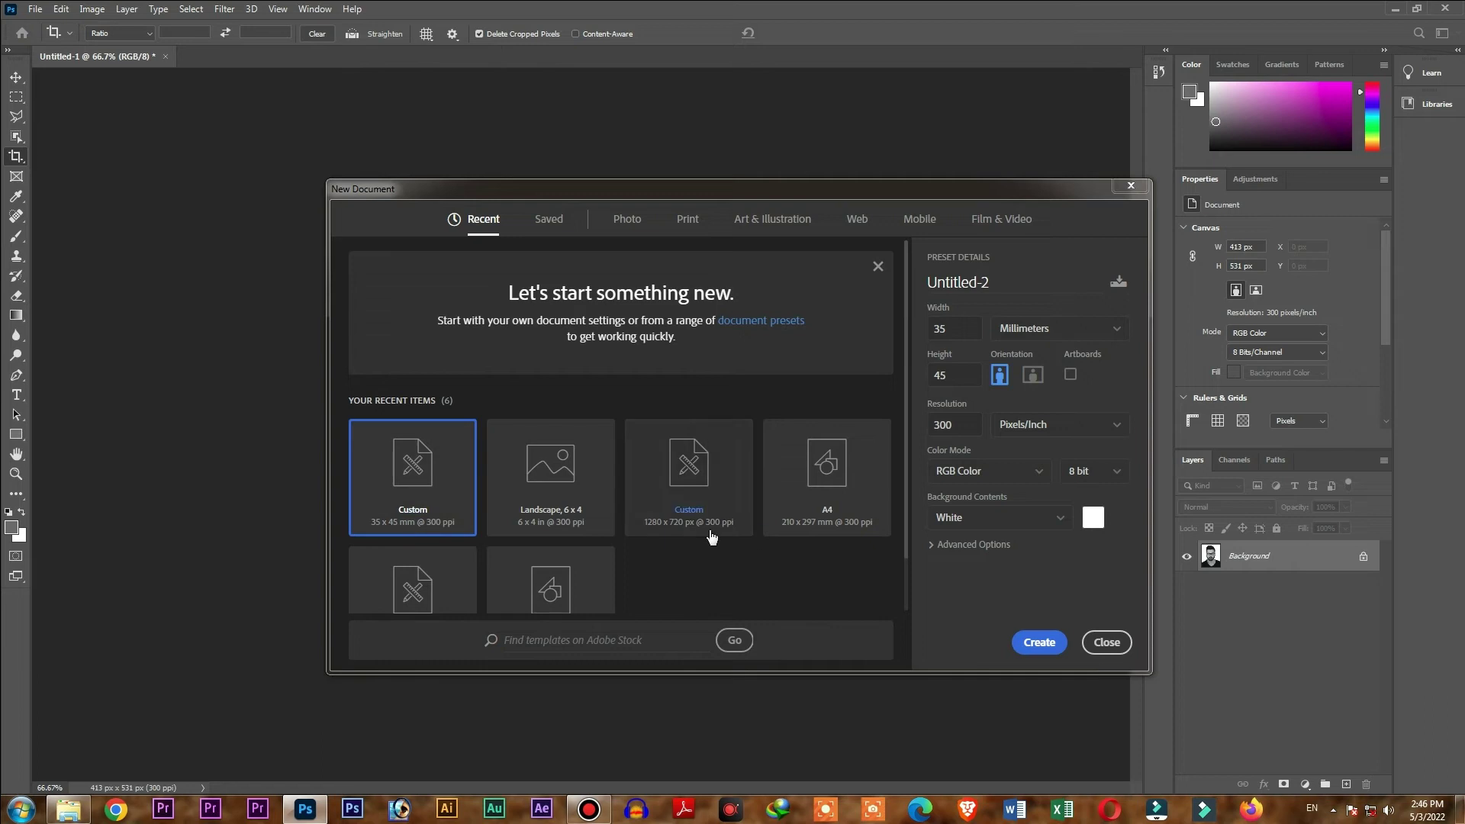
pyautogui.click(631, 222)
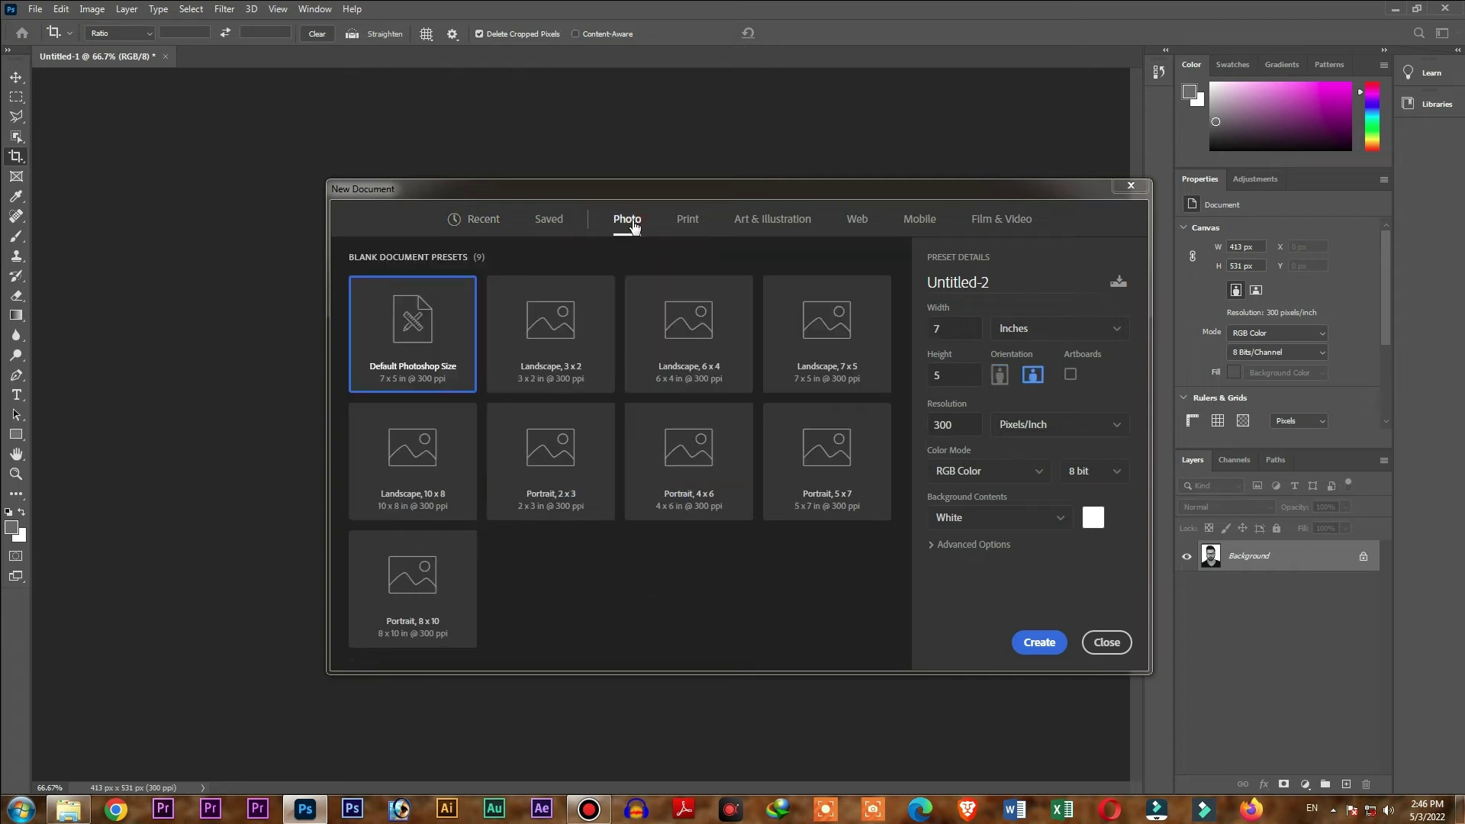
pyautogui.click(710, 365)
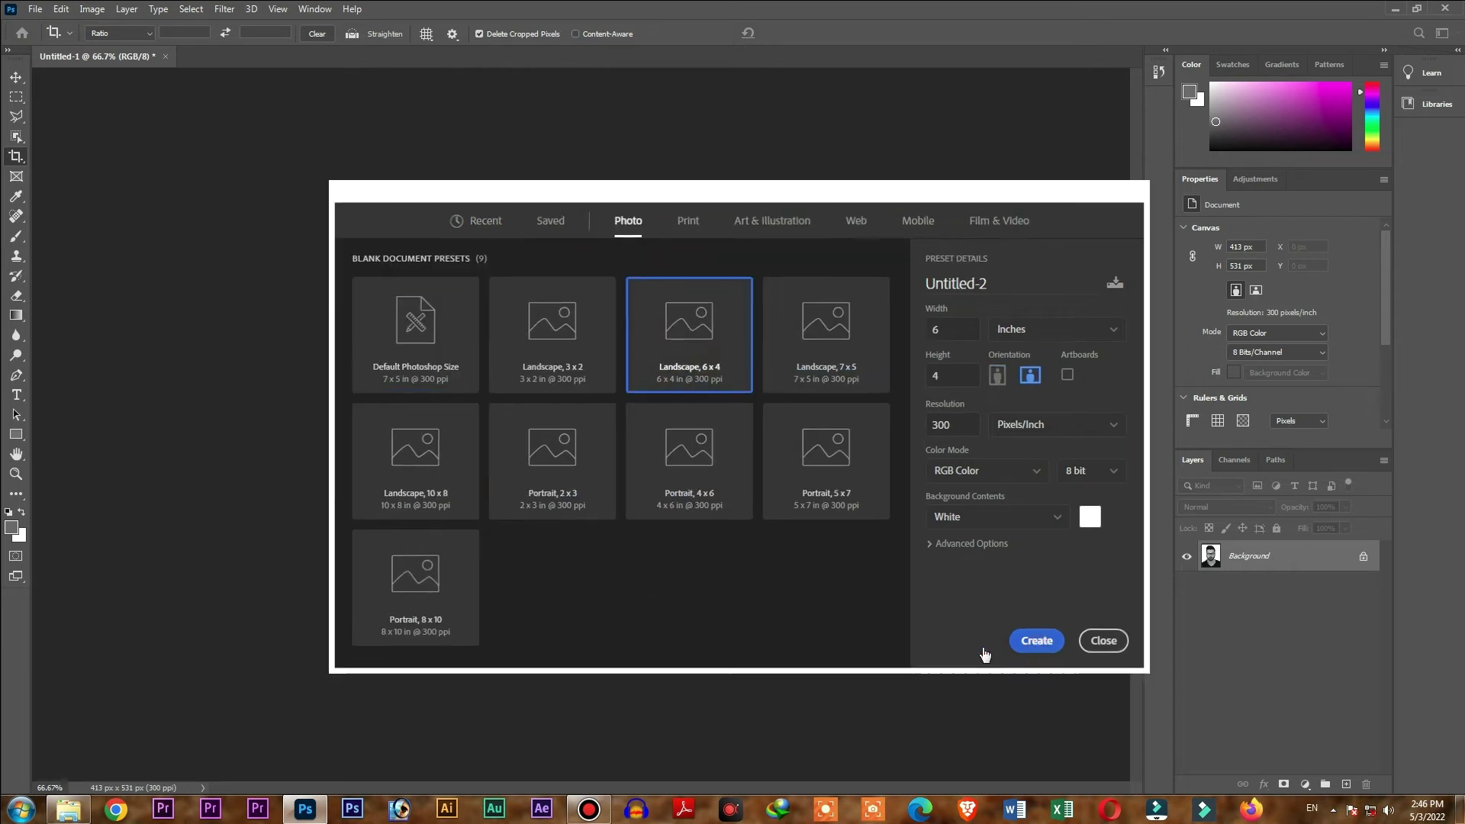
pyautogui.click(1026, 644)
# Copy the finished passport photo into the new 6 x 4 in document with the Move tool
pyautogui.click(16, 78)
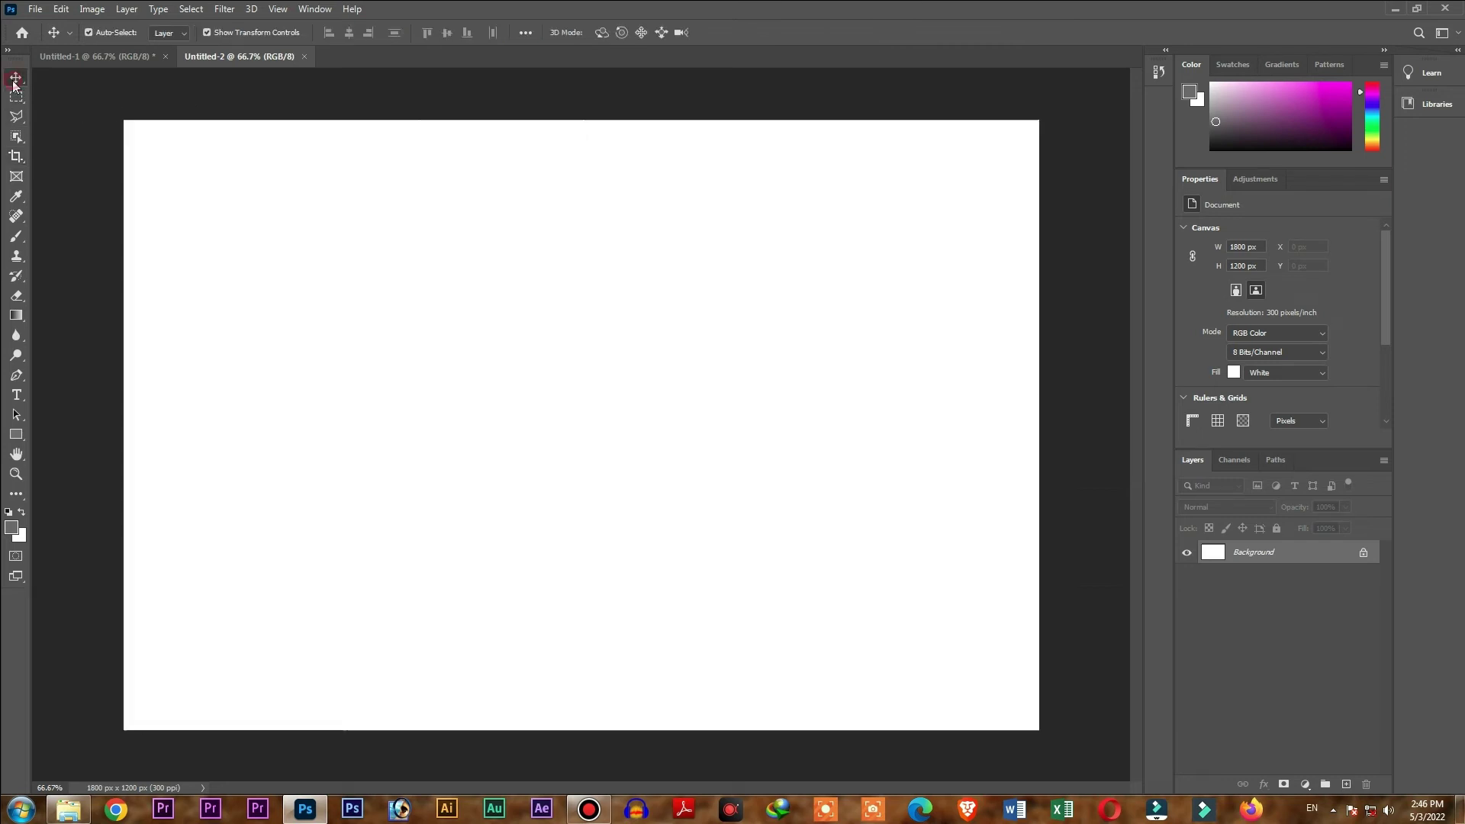
pyautogui.click(119, 55)
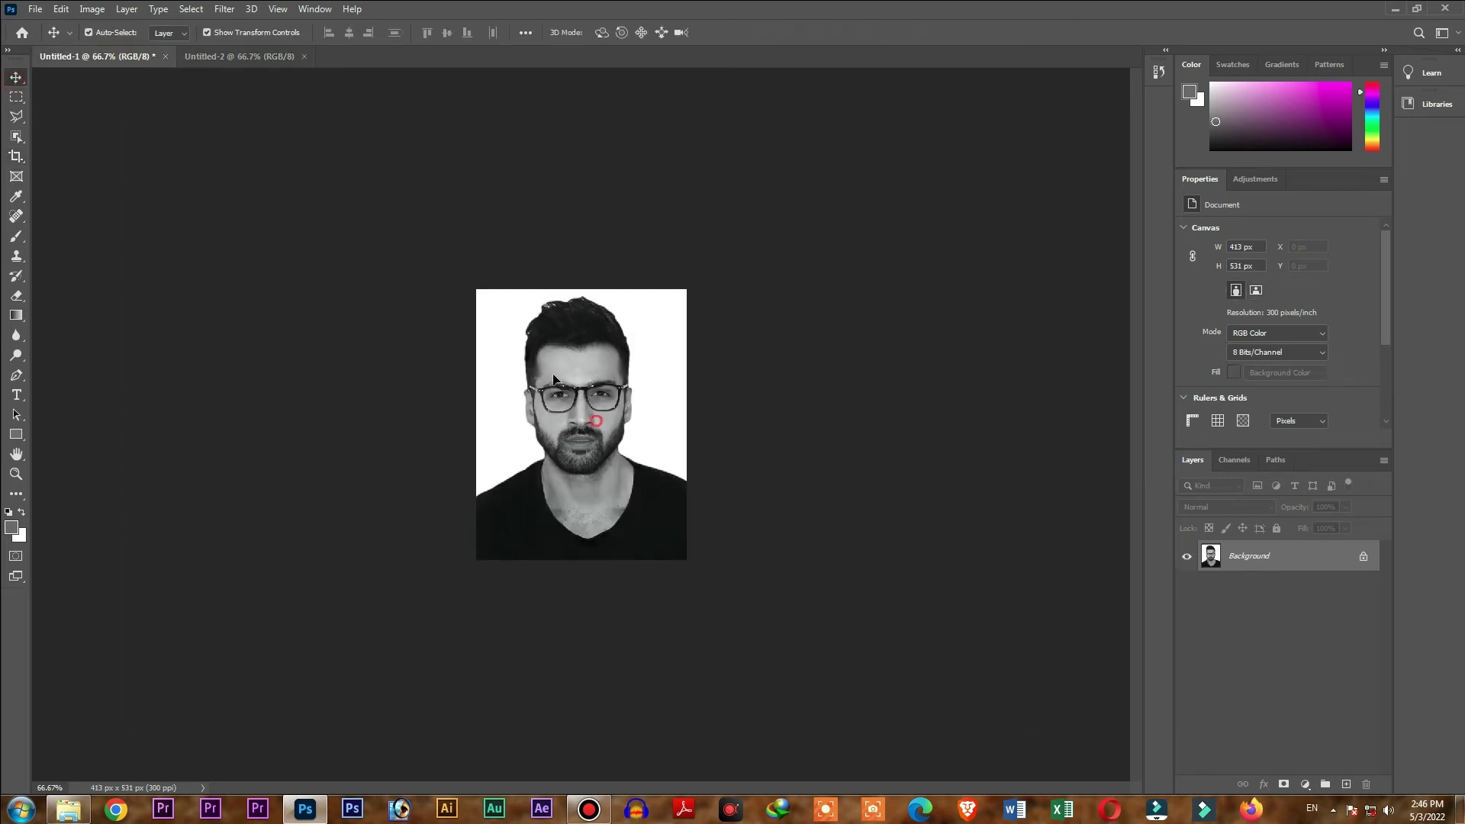
pyautogui.click(240, 65)
pyautogui.moveTo(239, 65); pyautogui.dragTo(325, 352)
# Add a 5 px dark grey stroke around the outside of the passport photo
pyautogui.click(61, 9)
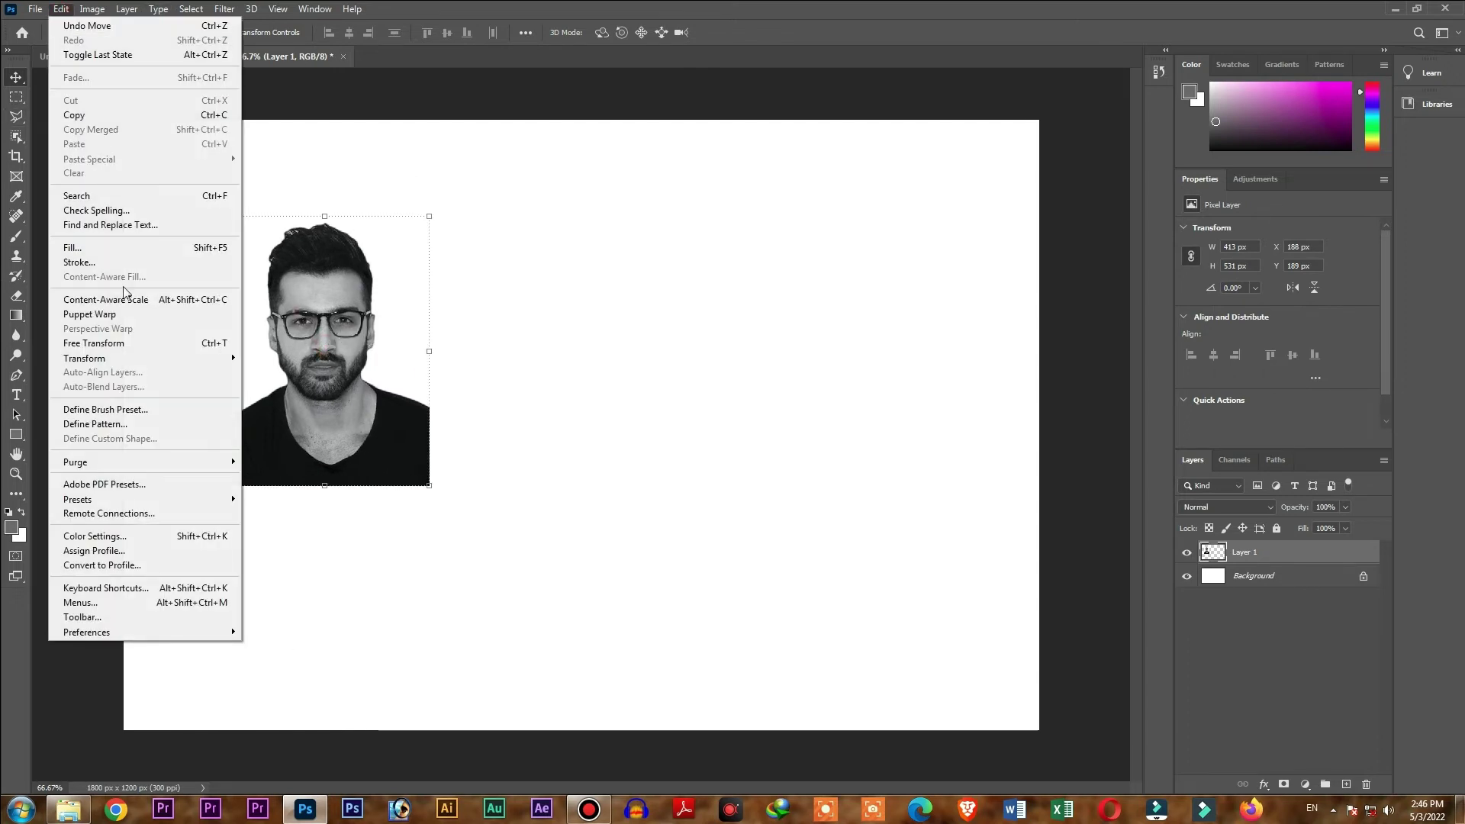
pyautogui.click(90, 263)
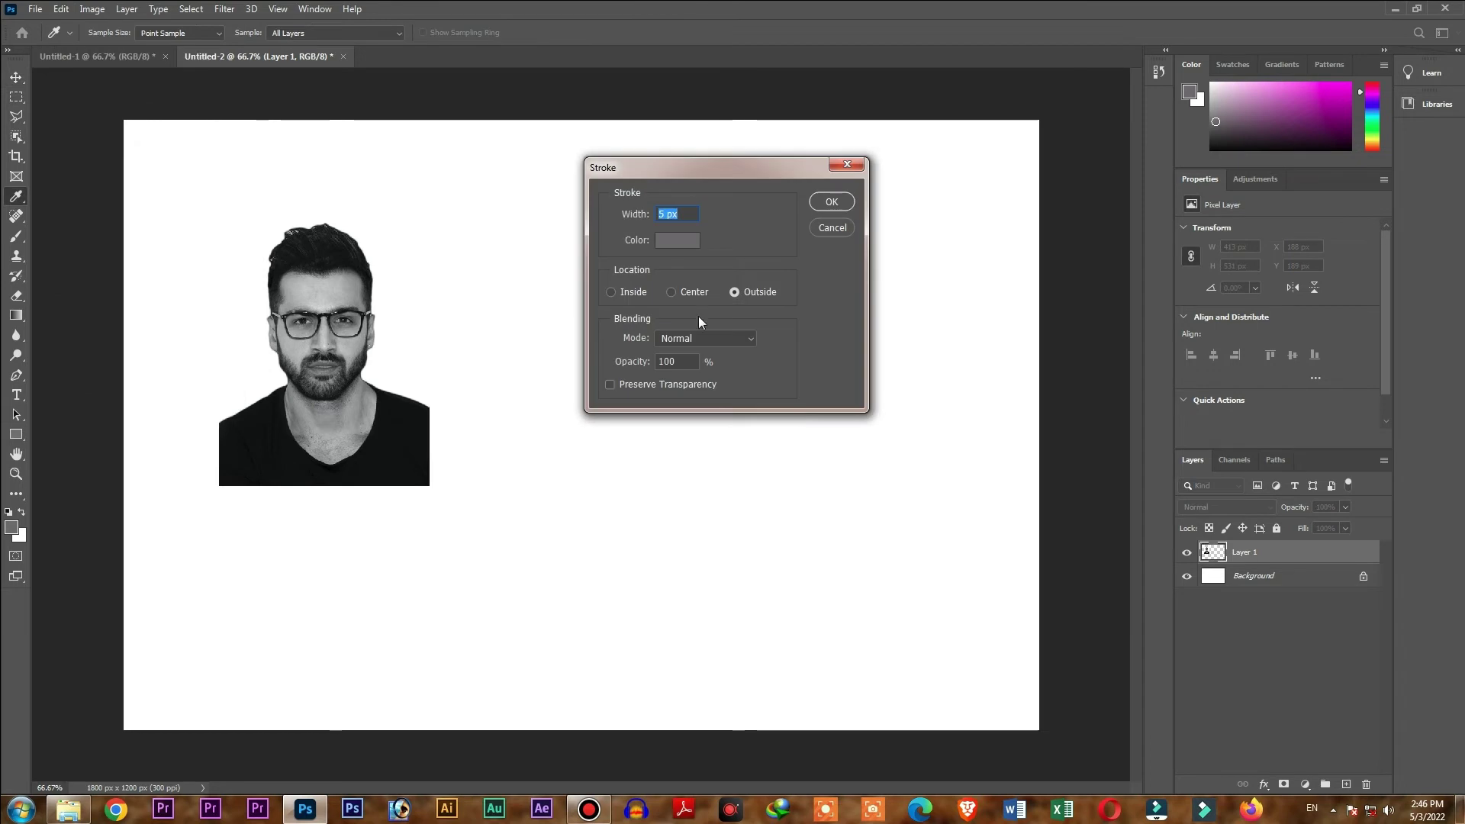
pyautogui.click(662, 215)
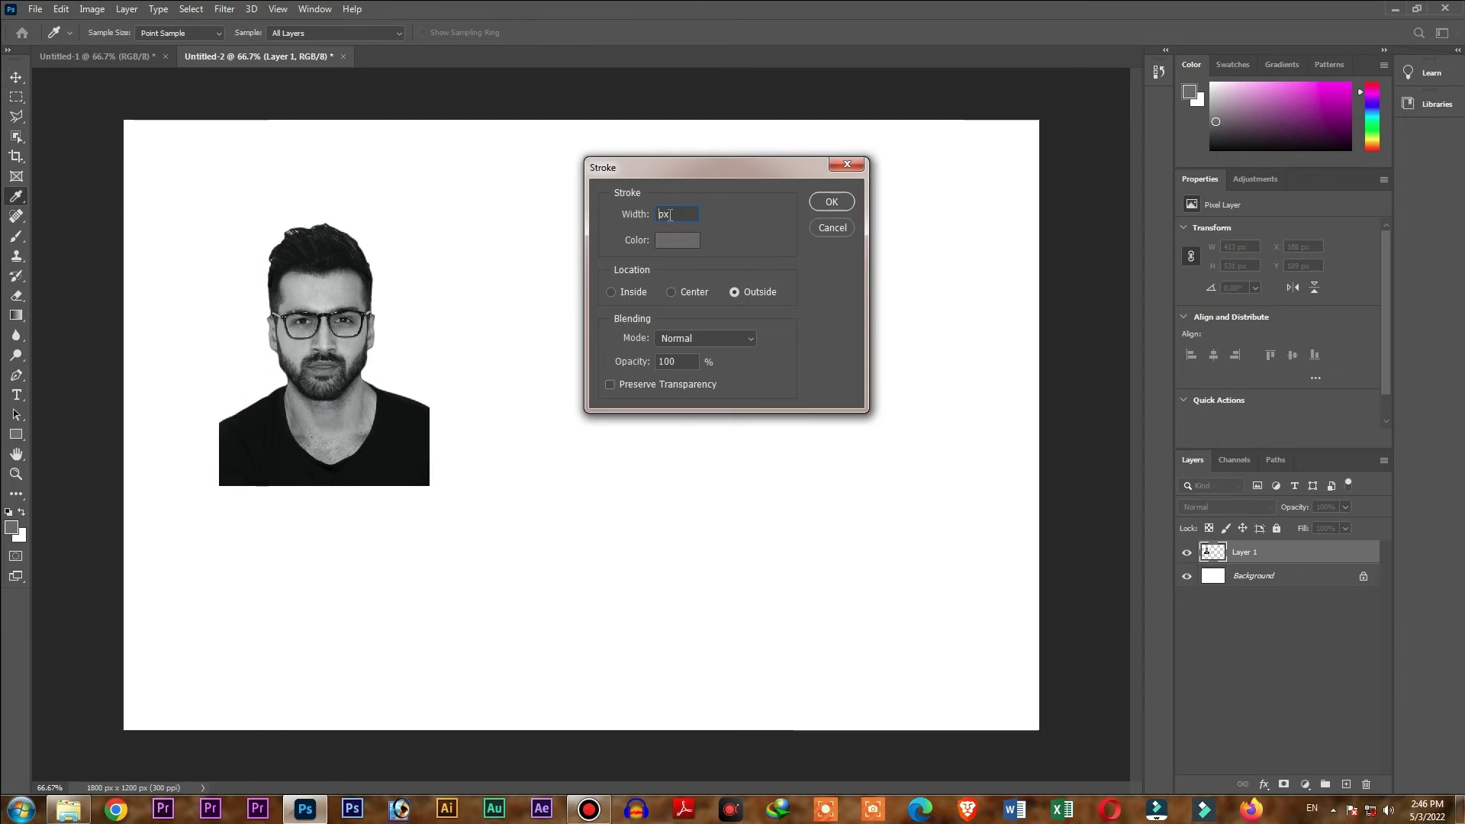
pyautogui.write('5')
pyautogui.click(670, 240)
pyautogui.click(962, 278)
pyautogui.click(1274, 151)
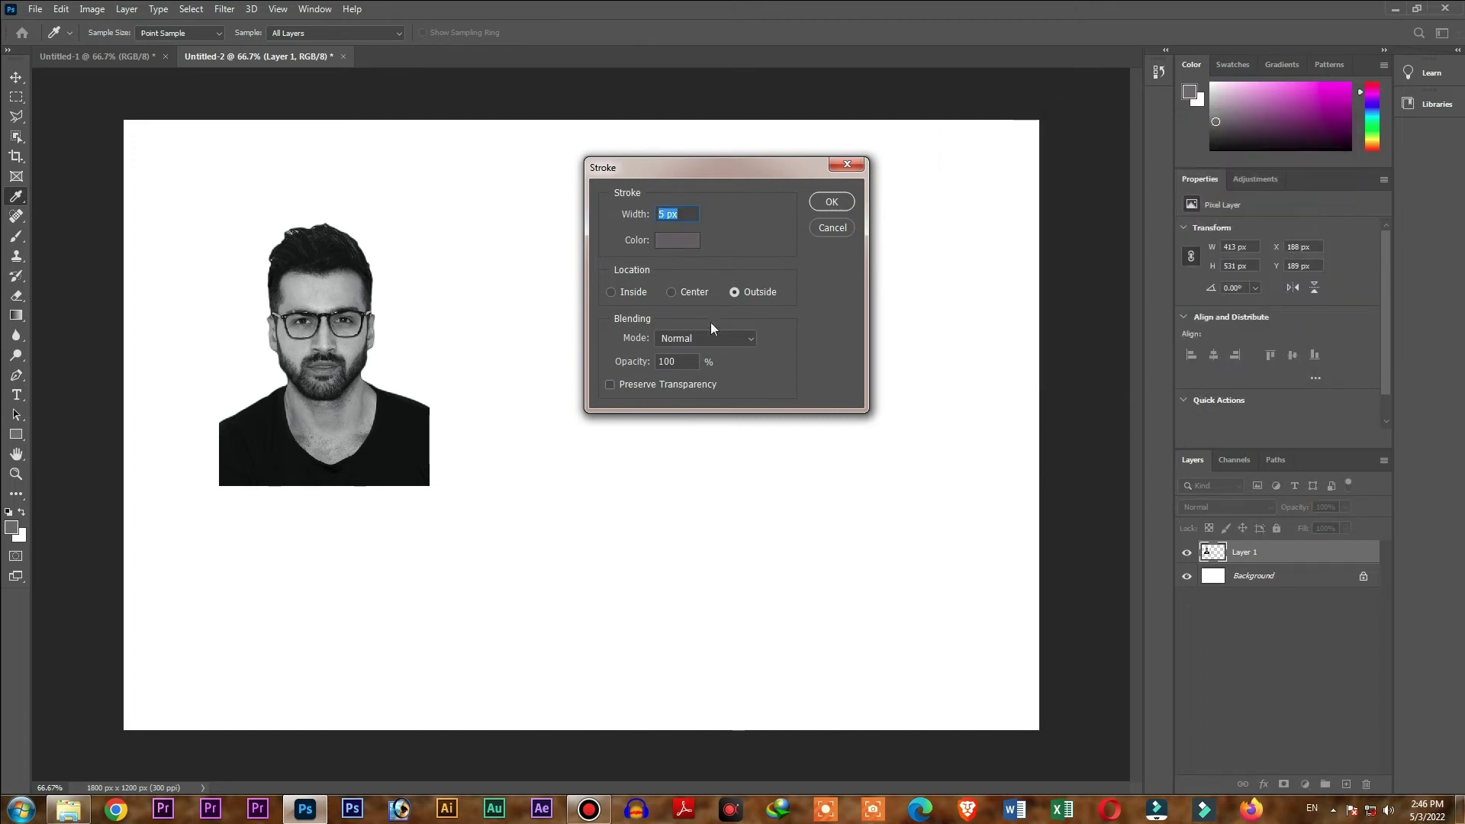
pyautogui.click(734, 294)
pyautogui.click(829, 203)
# Move the framed photo to the upper-left corner of the sheet and duplicate it beside itself with a narrow gap
pyautogui.press('v')
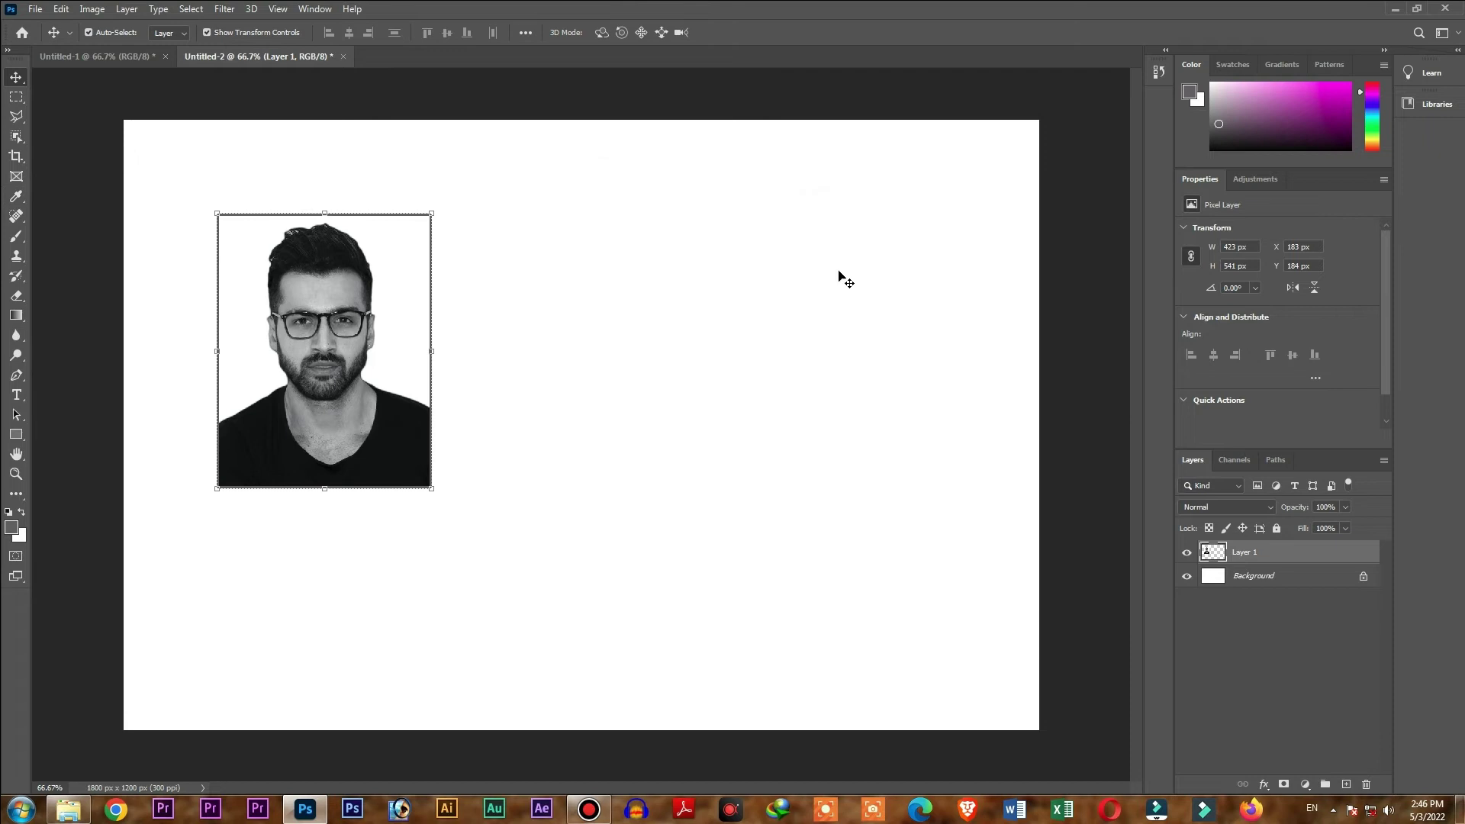
pyautogui.moveTo(252, 305); pyautogui.dragTo(456, 261)
pyautogui.press('Right')
pyautogui.press('Right')
pyautogui.press('Right')
pyautogui.press('Right')
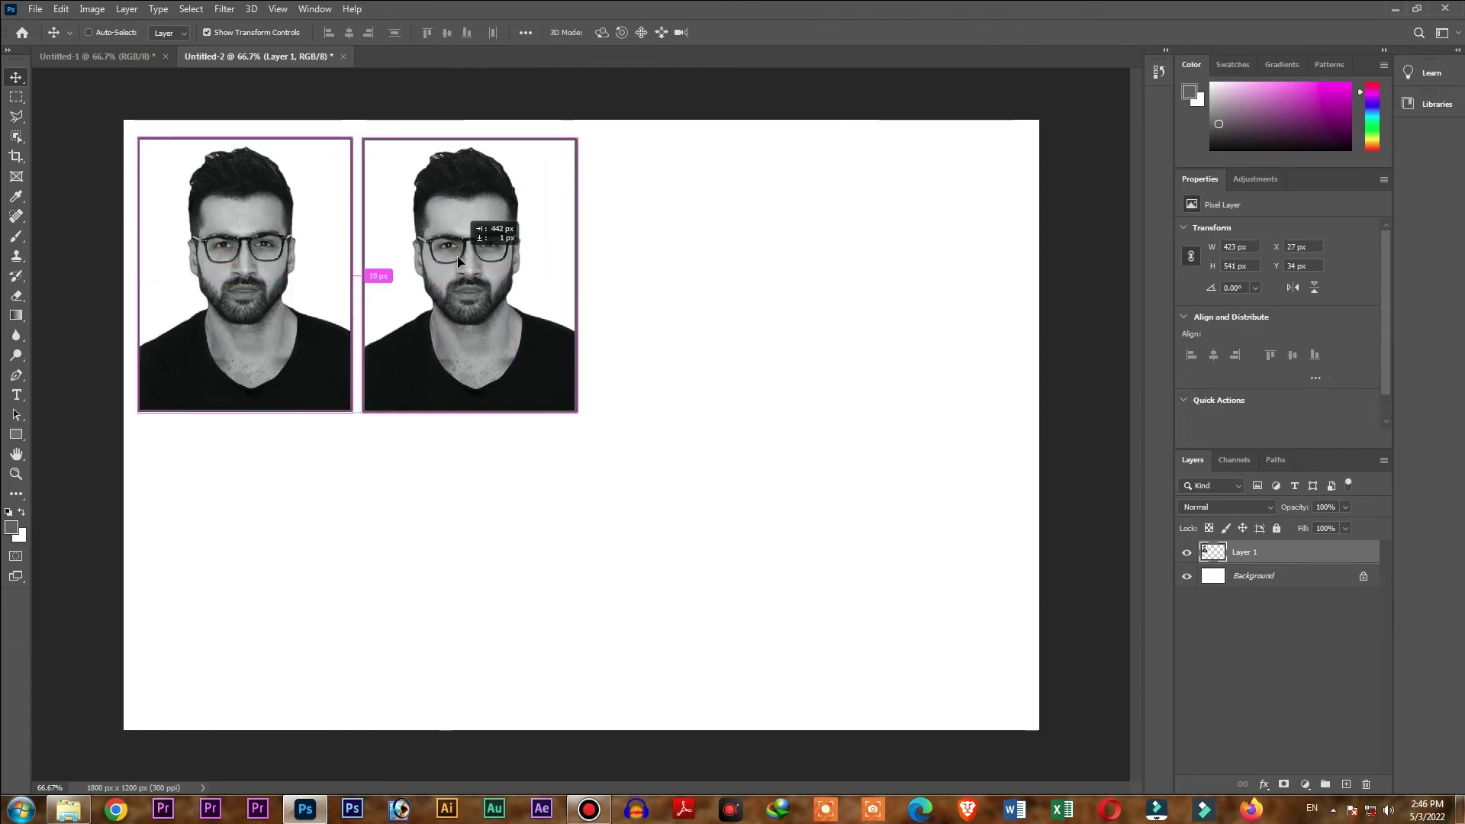
pyautogui.moveTo(457, 255); pyautogui.dragTo(456, 257)
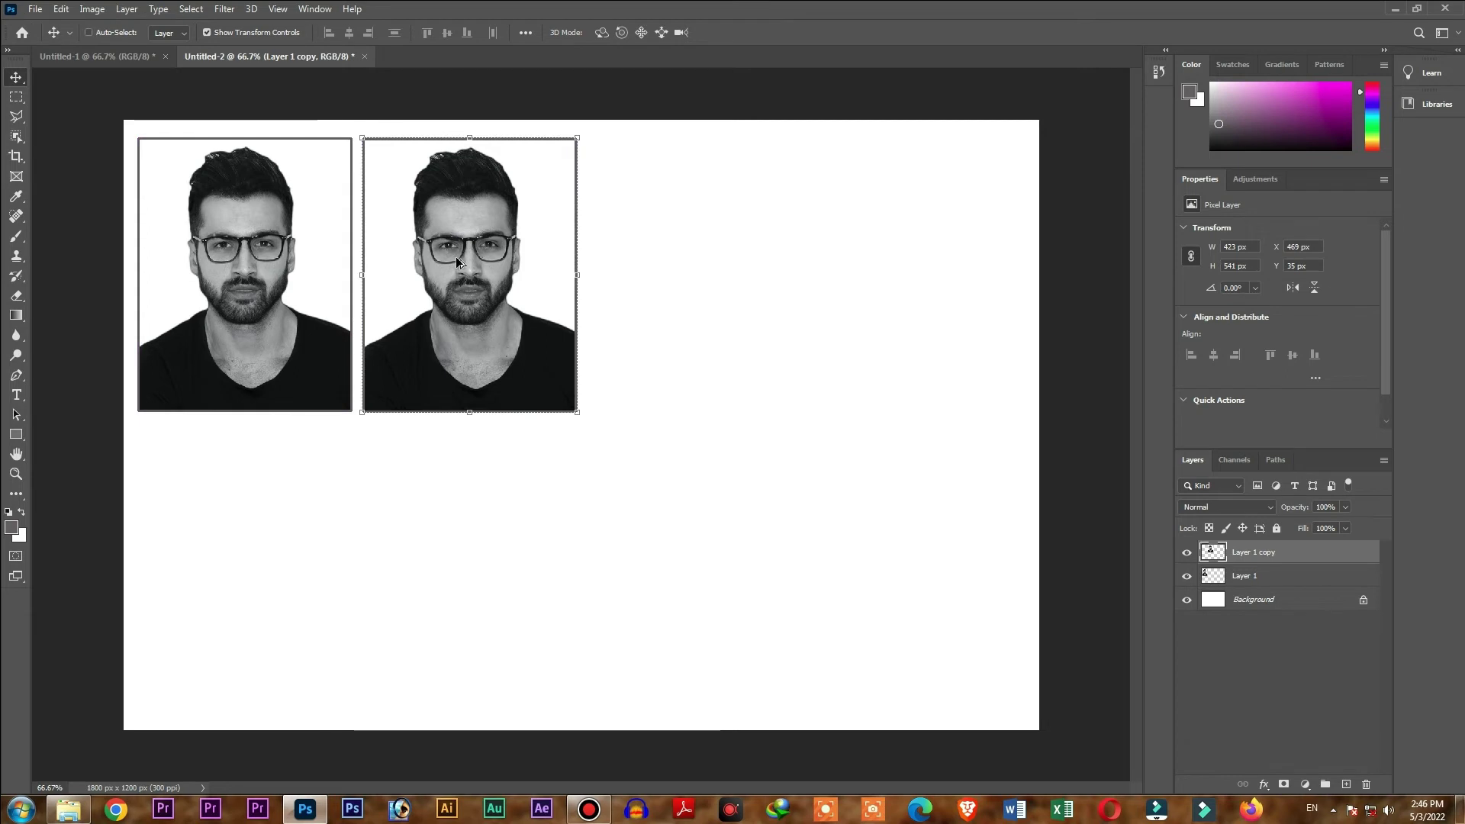
# Add two more copies to complete a row of four photos, and shift the first three left with narrow gaps
pyautogui.moveTo(450, 255); pyautogui.dragTo(917, 255)
pyautogui.moveTo(191, 282); pyautogui.dragTo(187, 281)
pyautogui.moveTo(461, 288); pyautogui.dragTo(454, 288)
pyautogui.moveTo(658, 308); pyautogui.dragTo(649, 308)
pyautogui.press('Left')
pyautogui.press('Left')
pyautogui.press('Left')
pyautogui.press('Left')
pyautogui.press('Left')
pyautogui.press('Left')
pyautogui.press('Left')
pyautogui.press('Left')
pyautogui.press('Left')
pyautogui.press('Left')
pyautogui.press('Left')
pyautogui.press('Left')
pyautogui.press('Left')
pyautogui.press('Left')
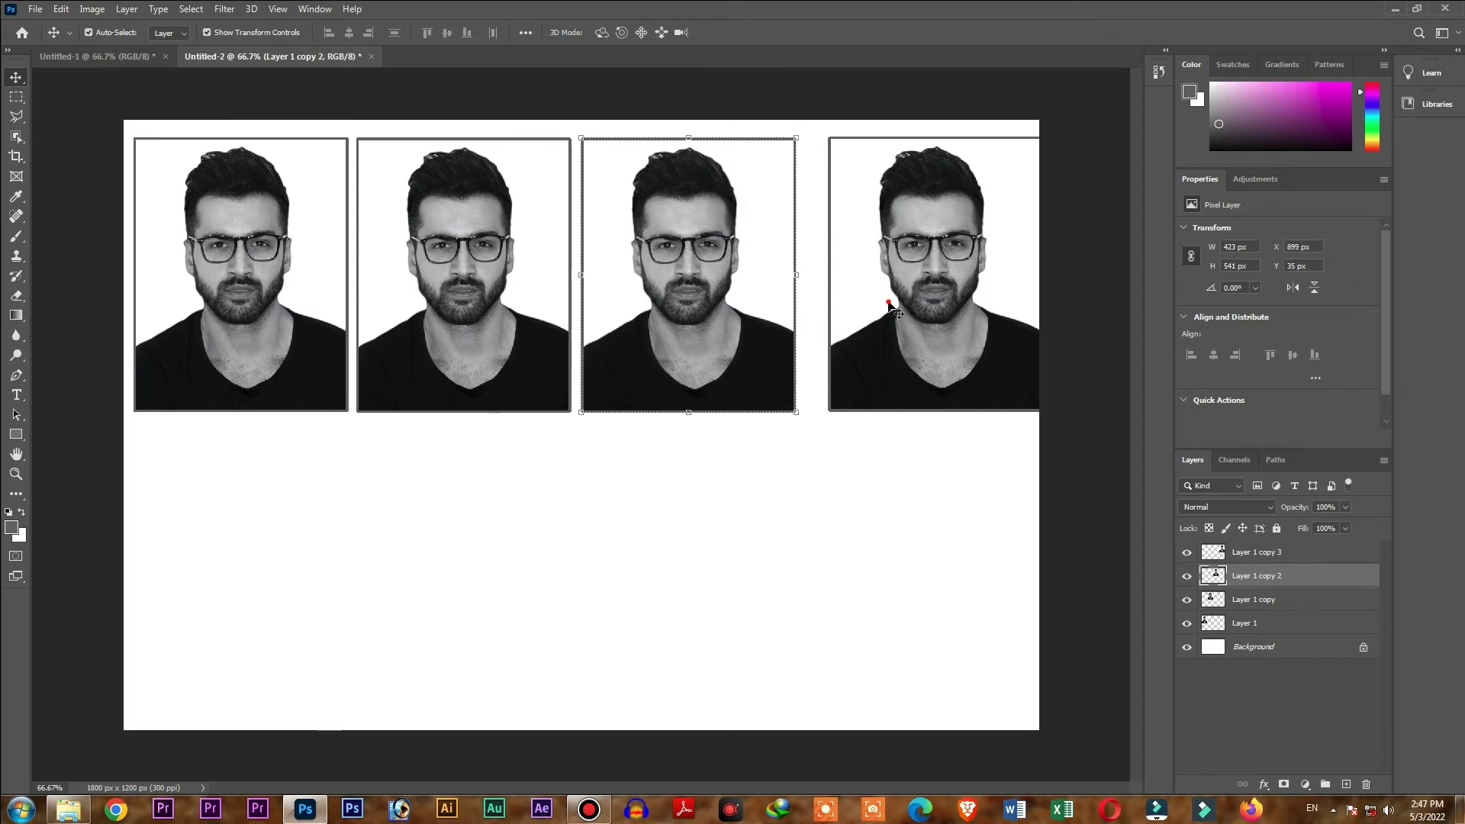
# Nudge the fourth photo left to X 1351 px so that it lies fully within the sheet
pyautogui.click(888, 301)
pyautogui.press('Left')
pyautogui.press('Left')
pyautogui.press('Left')
pyautogui.press('Left')
pyautogui.press('Left')
pyautogui.press('Left')
pyautogui.press('Left')
pyautogui.press('Left')
pyautogui.press('Left')
pyautogui.press('Left')
pyautogui.press('Left')
pyautogui.press('Left')
pyautogui.press('Left')
pyautogui.press('Left')
pyautogui.press('Left')
pyautogui.press('Left')
pyautogui.press('Left')
pyautogui.press('Left')
pyautogui.press('Left')
pyautogui.press('Left')
pyautogui.press('Left')
pyautogui.press('Left')
pyautogui.press('Left')
pyautogui.press('Left')
pyautogui.press('Left')
pyautogui.press('Left')
pyautogui.press('Left')
pyautogui.press('Left')
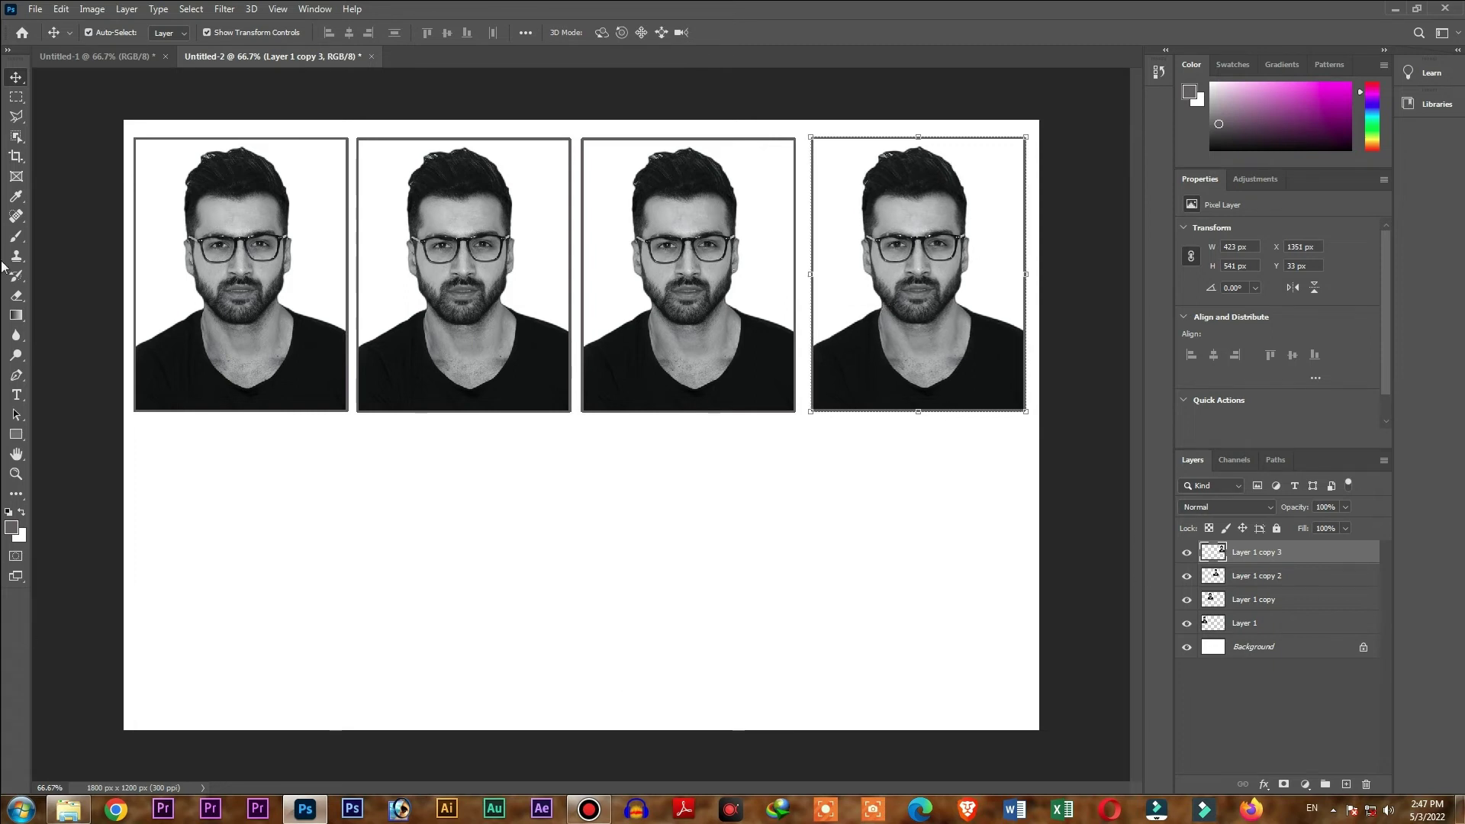
# Select the four photo layers, leaving out the background, and merge them into one layer
pyautogui.keyDown('ctrl'); pyautogui.click(1269, 578); pyautogui.keyUp('ctrl')
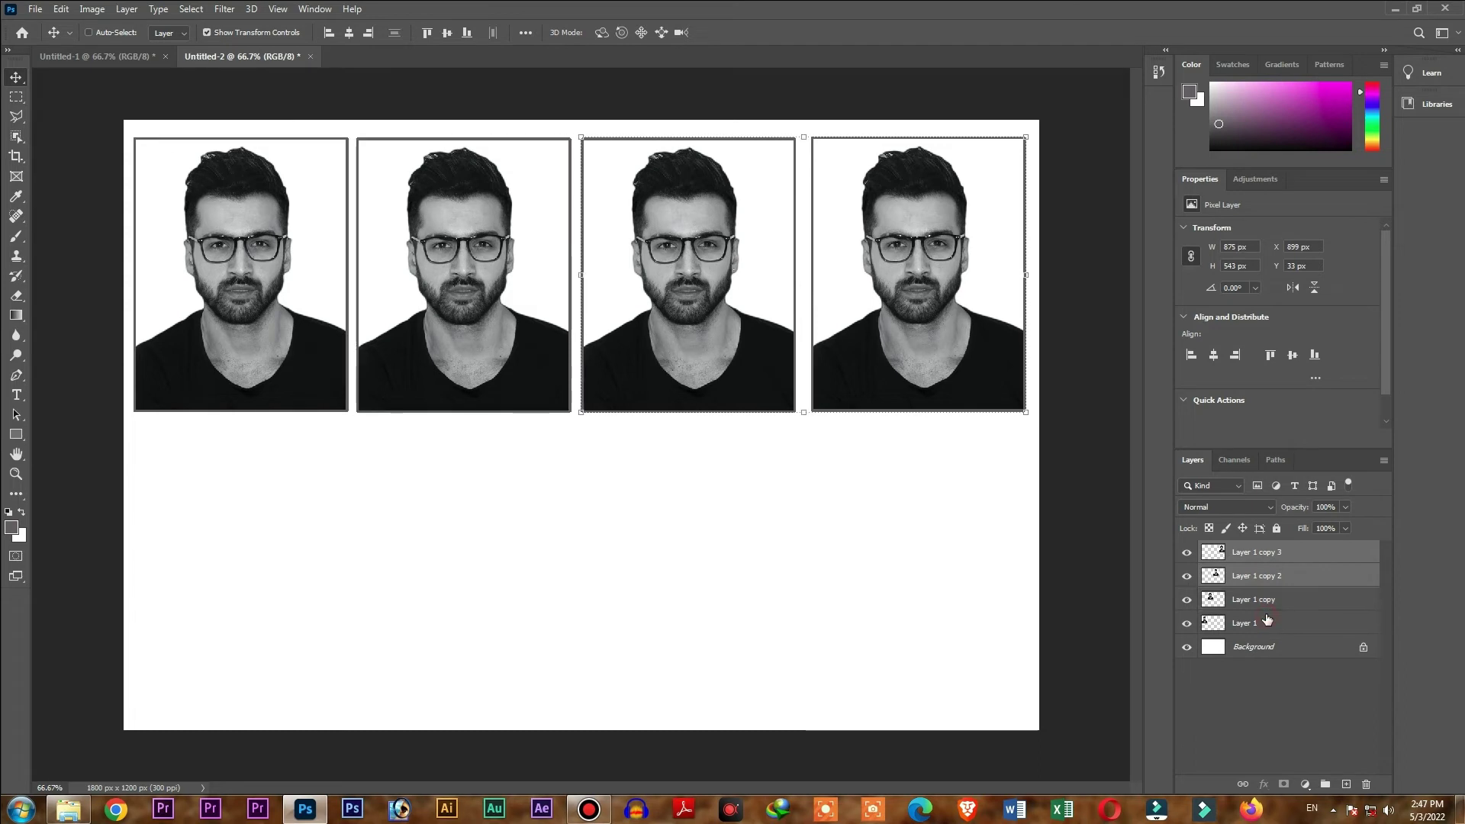
pyautogui.click(1269, 600)
pyautogui.hotkey('ctrl', 'z')
pyautogui.keyDown('ctrl'); pyautogui.click(1272, 599); pyautogui.keyUp('ctrl')
pyautogui.keyDown('ctrl'); pyautogui.click(1267, 623); pyautogui.keyUp('ctrl')
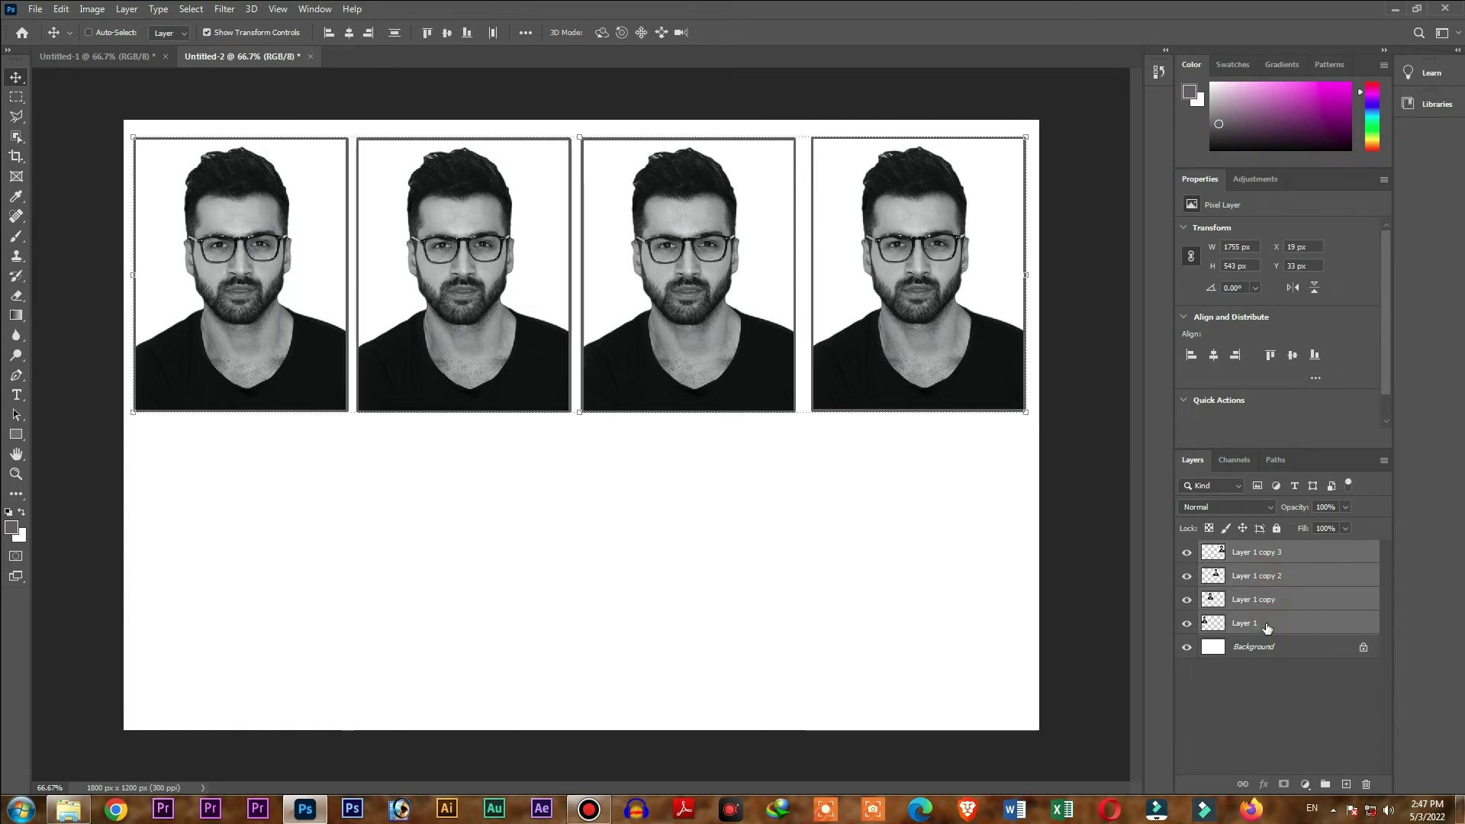
pyautogui.rightClick(1265, 621)
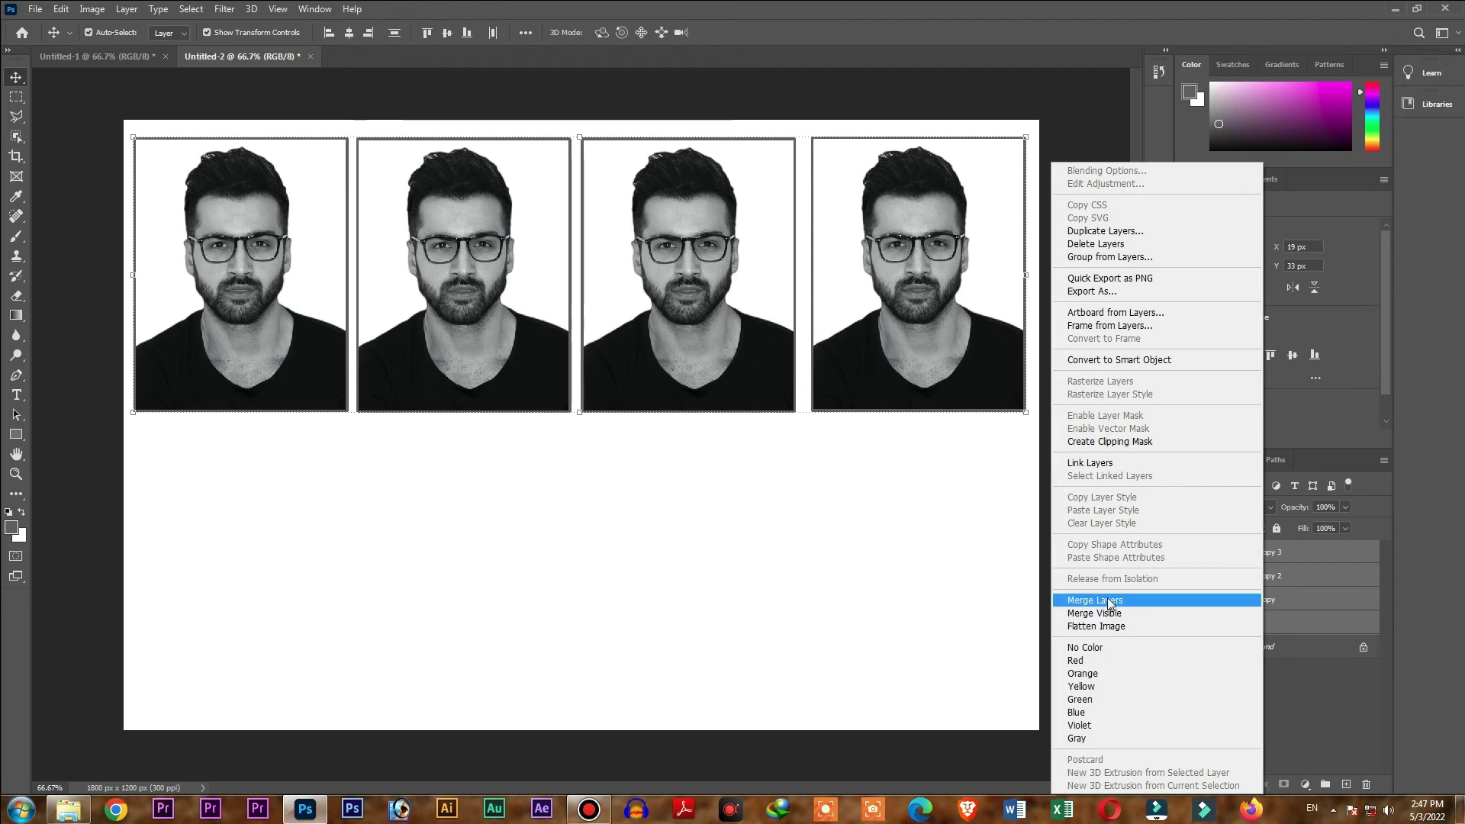
pyautogui.click(1103, 600)
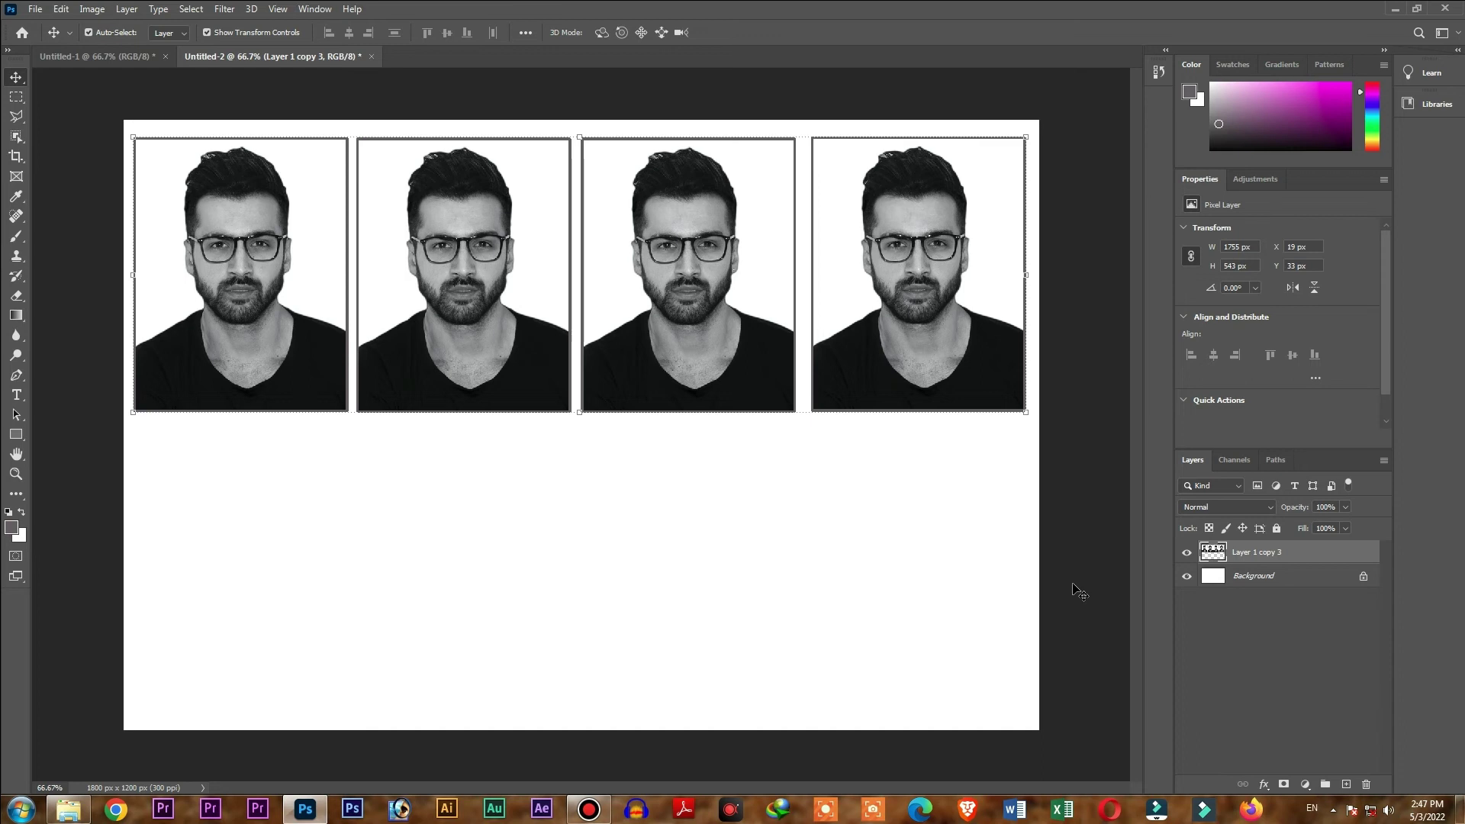
# Merge the layer holding the row of four photos with the white background
pyautogui.keyDown('ctrl'); pyautogui.click(1296, 577); pyautogui.keyUp('ctrl')
pyautogui.rightClick(1295, 577)
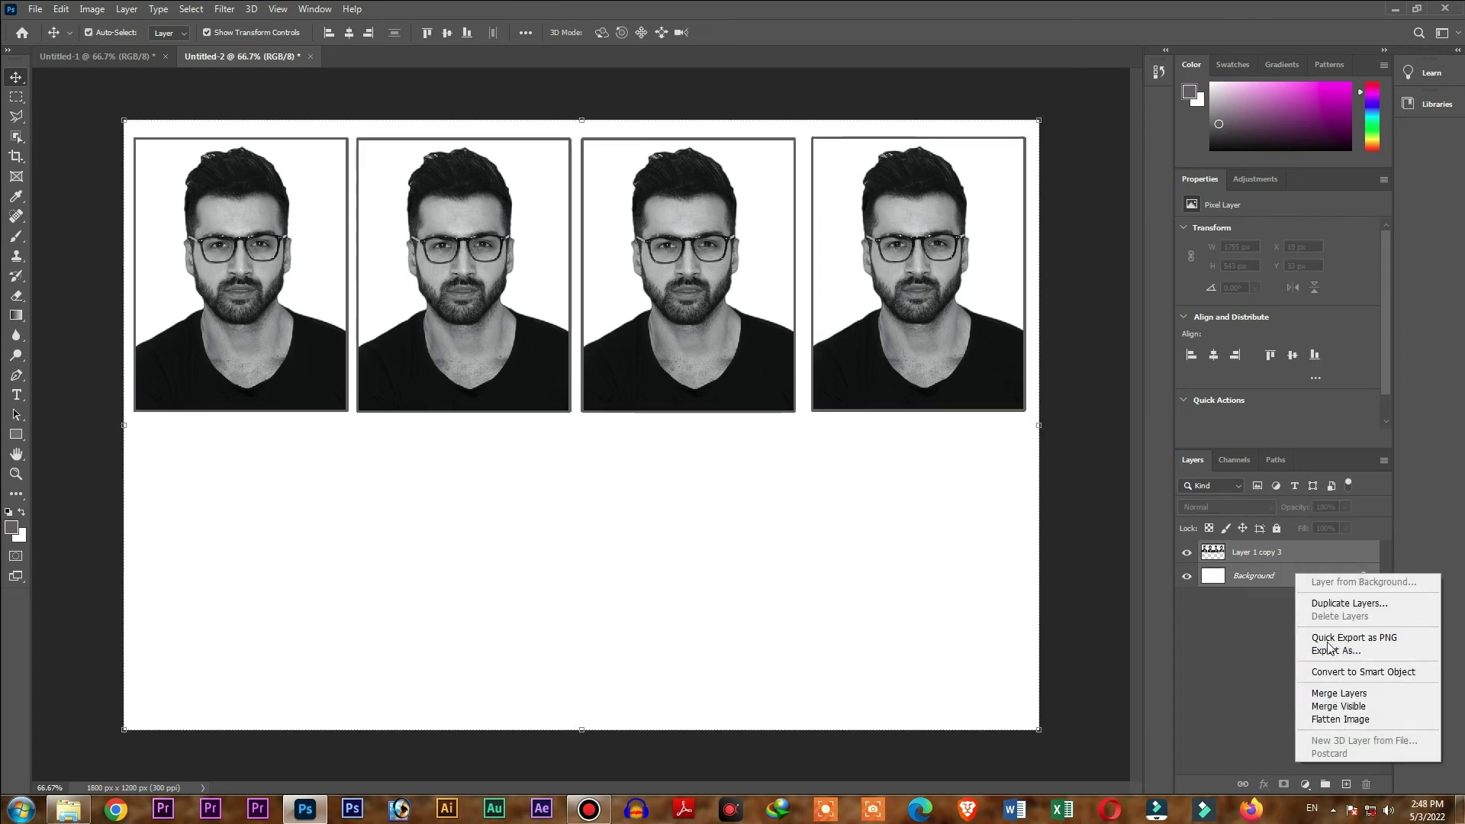
pyautogui.click(1339, 692)
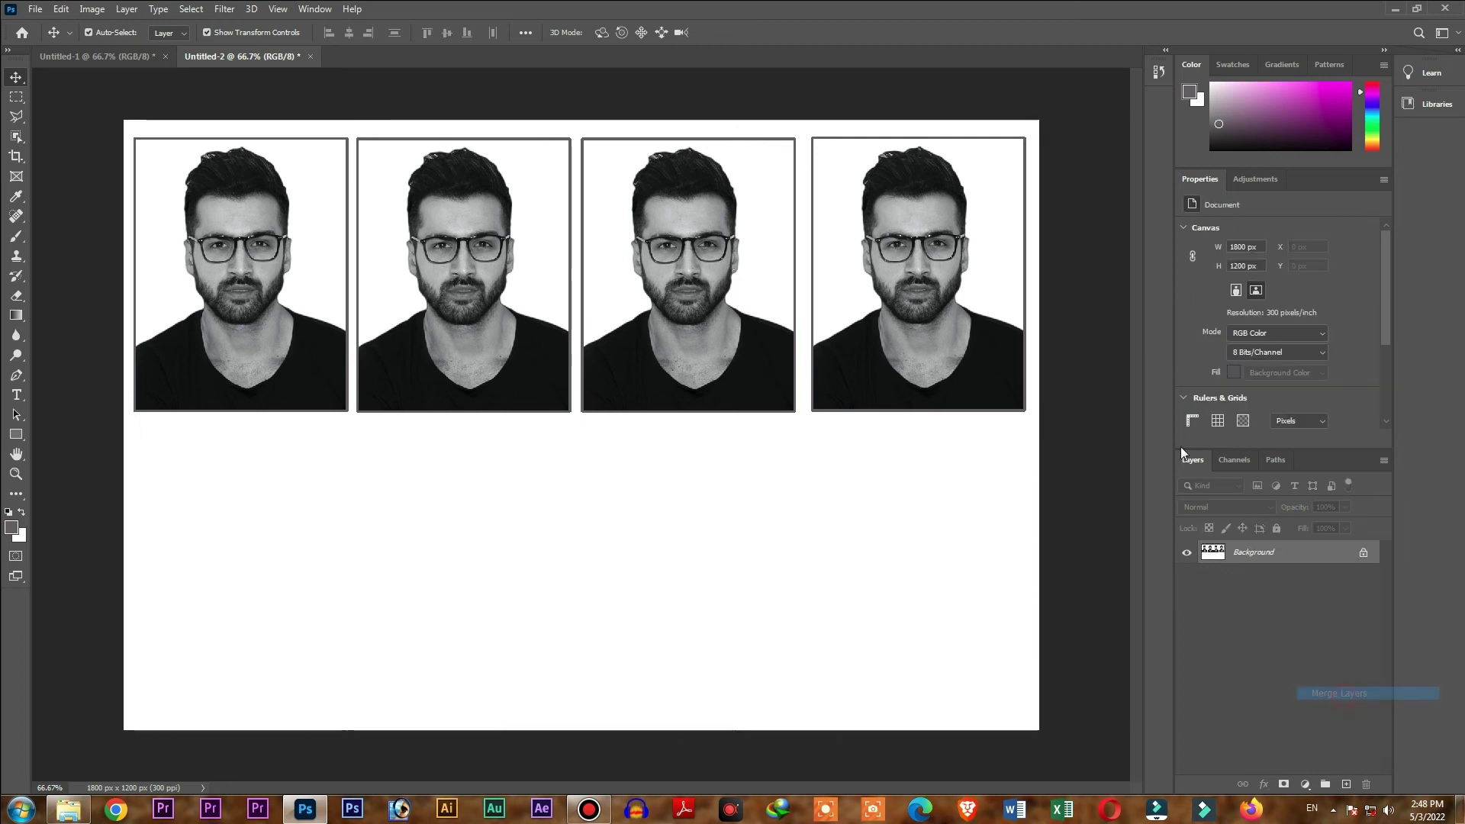
# Duplicate the row of photos directly below to make a second row, and merge both layers into one
pyautogui.moveTo(475, 288); pyautogui.dragTo(474, 568)
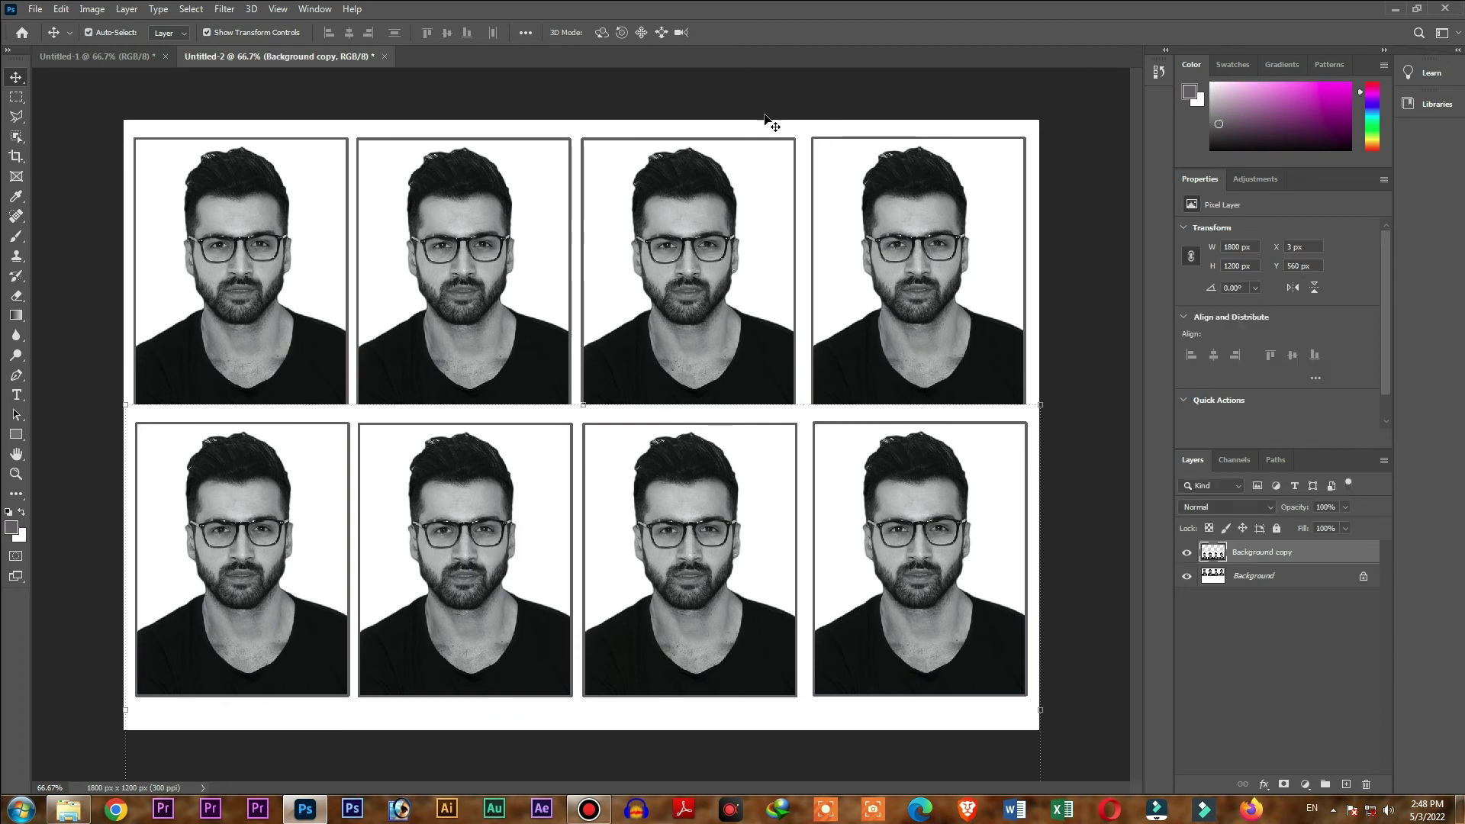
pyautogui.press('ctrl')
pyautogui.keyDown('ctrl'); pyautogui.click(1257, 580); pyautogui.keyUp('ctrl')
pyautogui.rightClick(1258, 578)
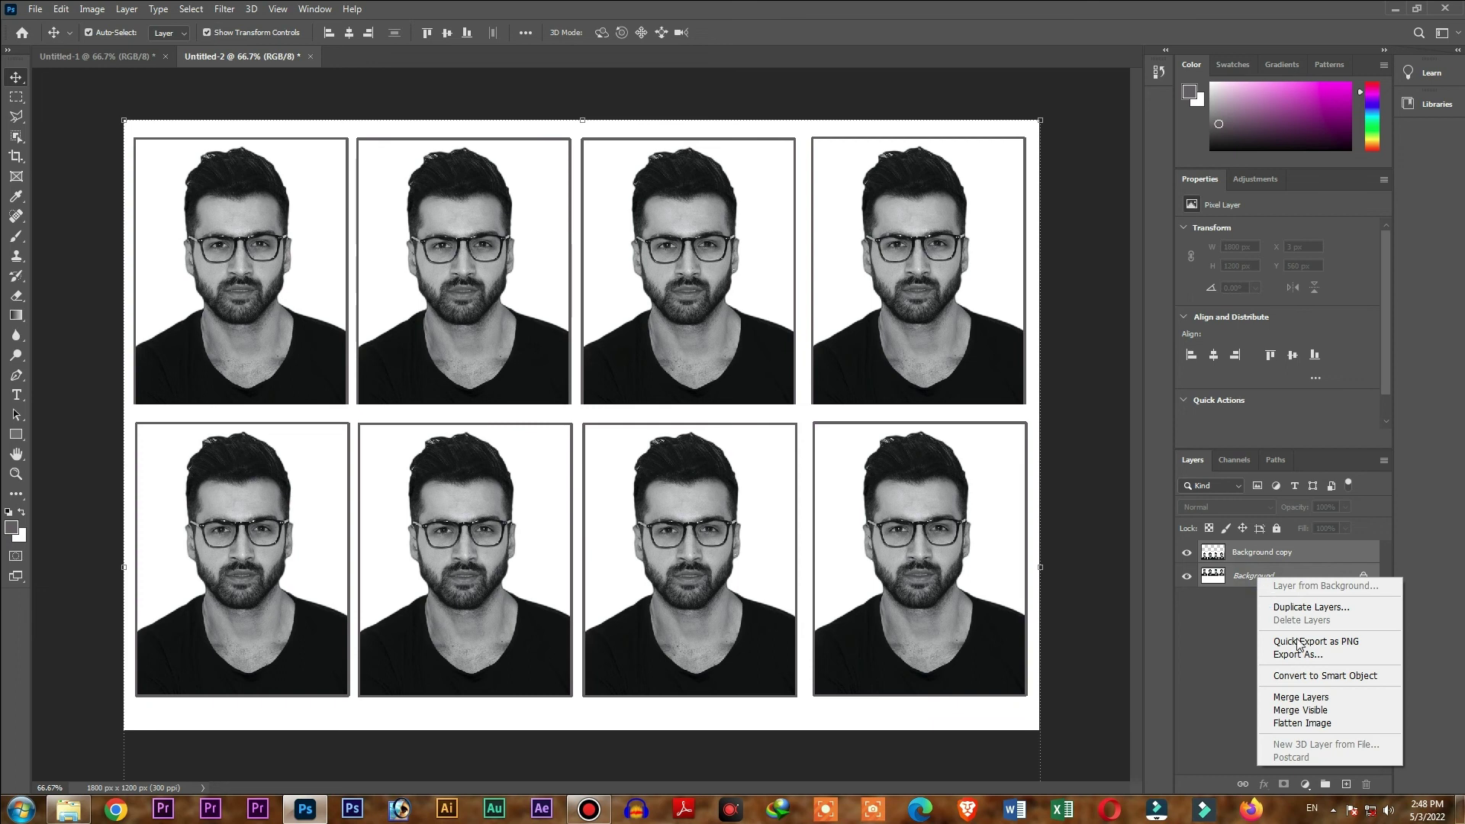
pyautogui.click(1331, 696)
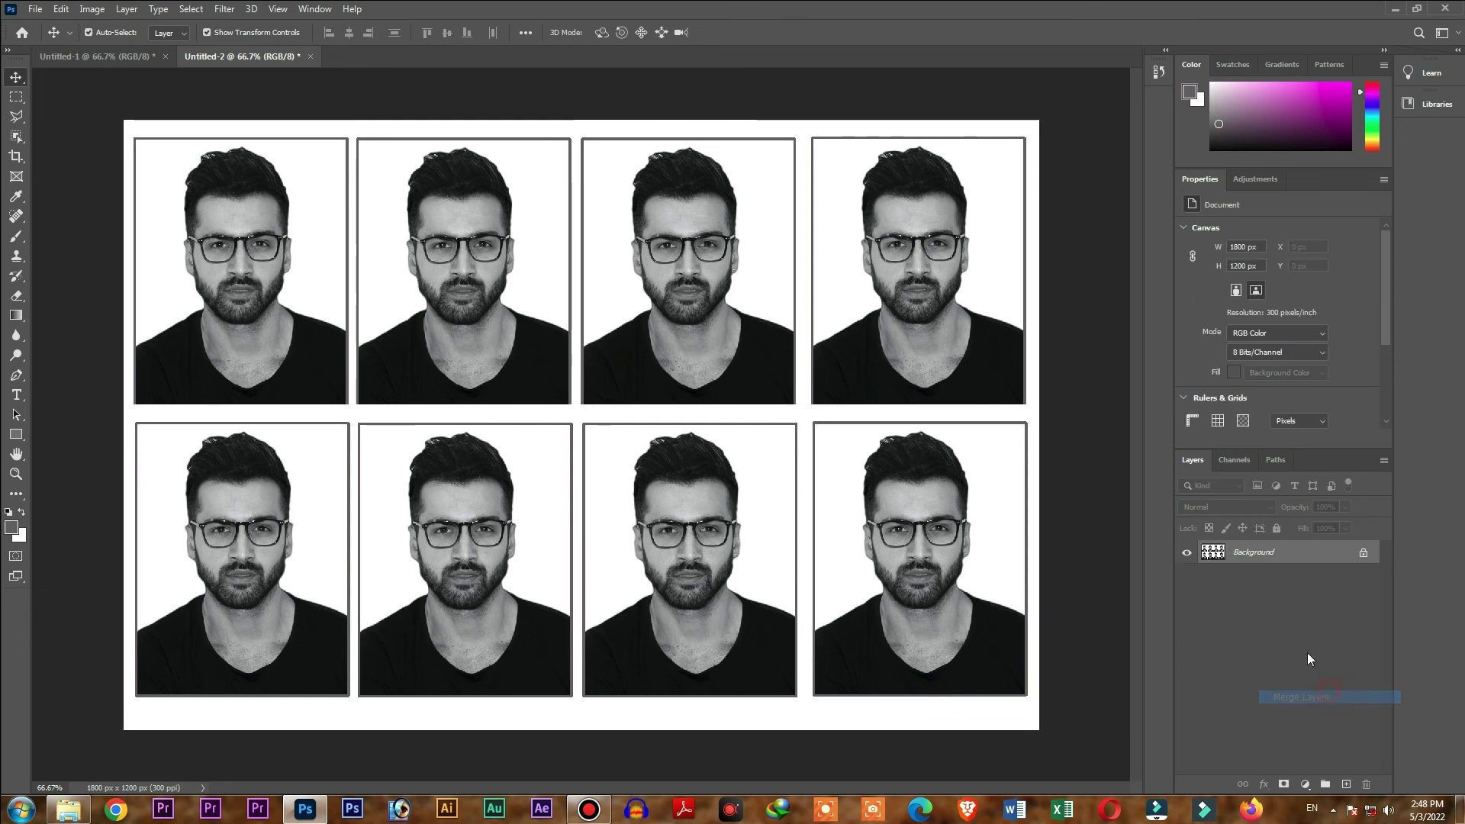
# Save the eight-photo sheet to the Desktop as a JPEG named pp size, with quality 12 (Maximum) and the Baseline ("Standard") format
pyautogui.click(35, 9)
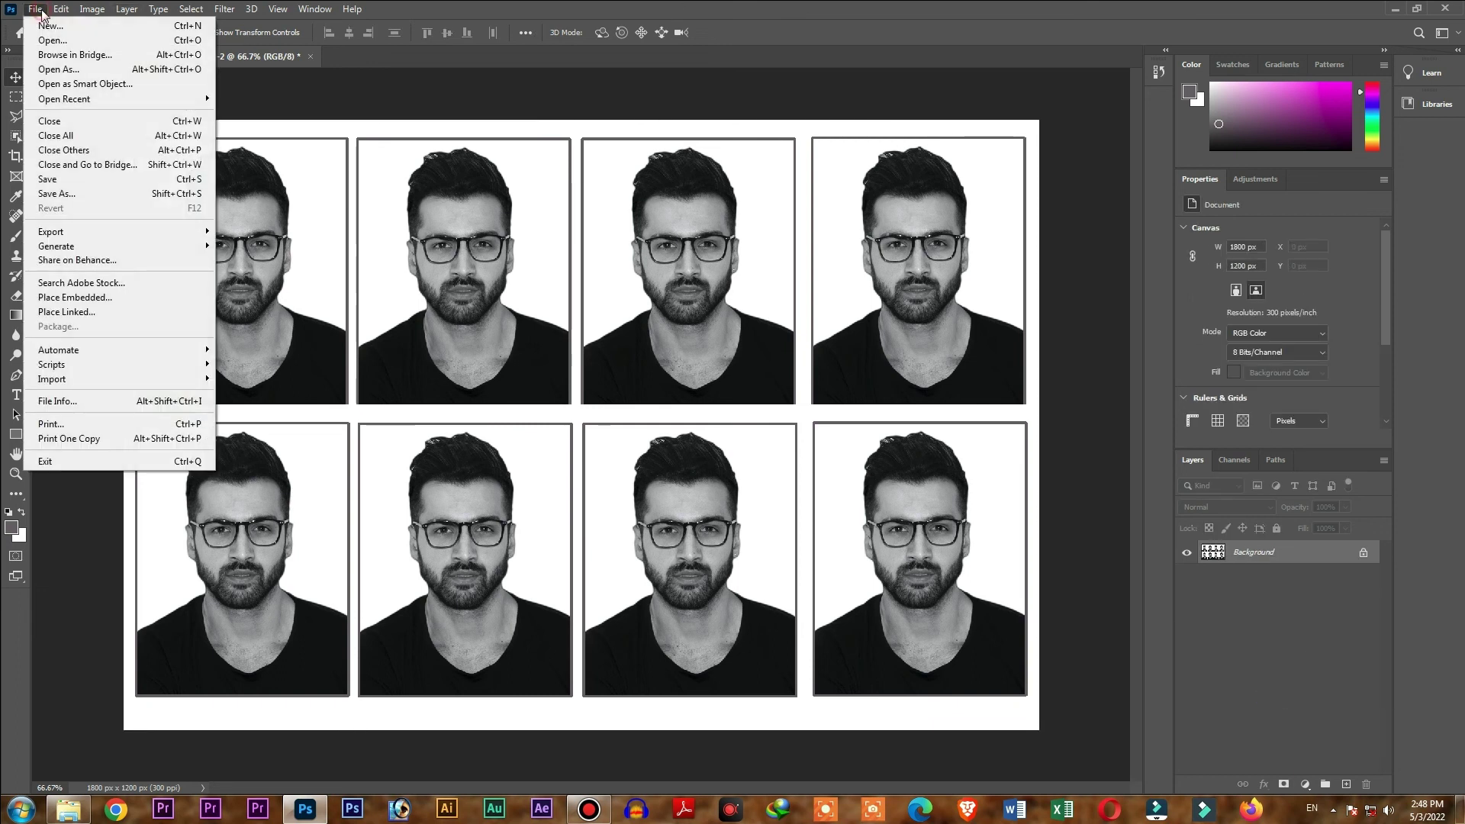
pyautogui.click(56, 193)
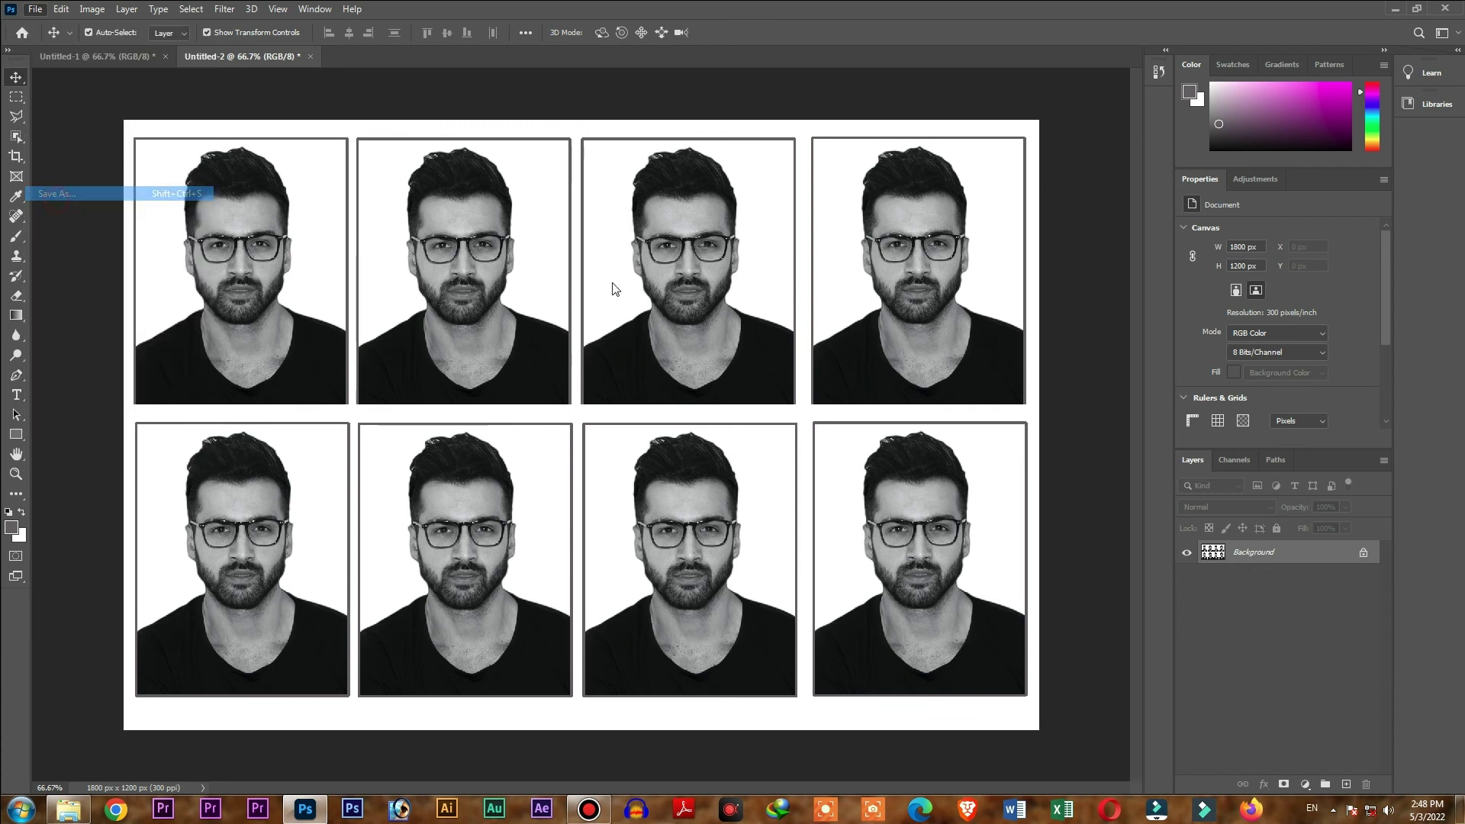
pyautogui.click(527, 350)
pyautogui.click(519, 351)
pyautogui.click(335, 336)
pyautogui.write('pp si')
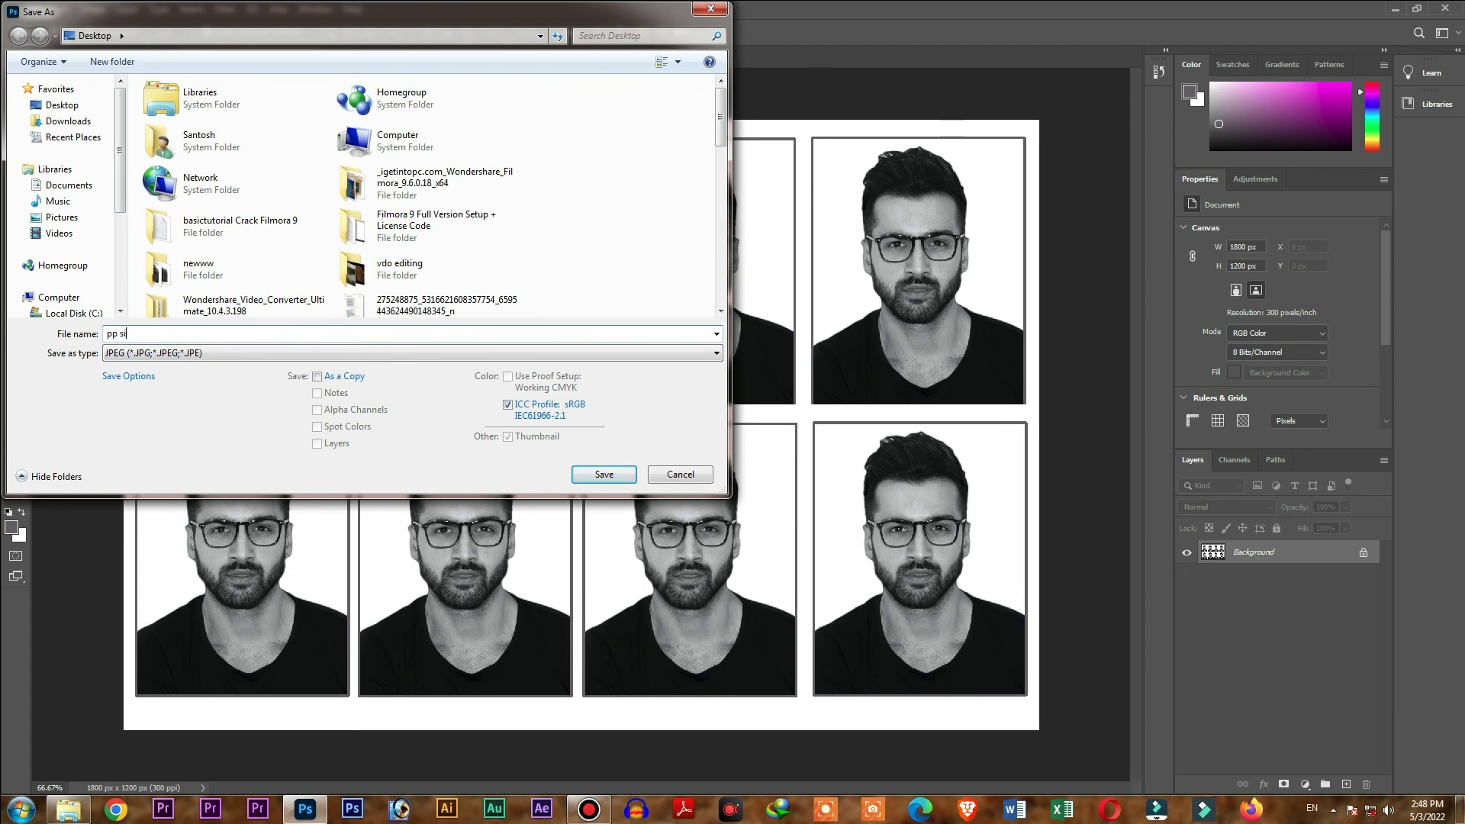
pyautogui.write('ze')
pyautogui.click(604, 477)
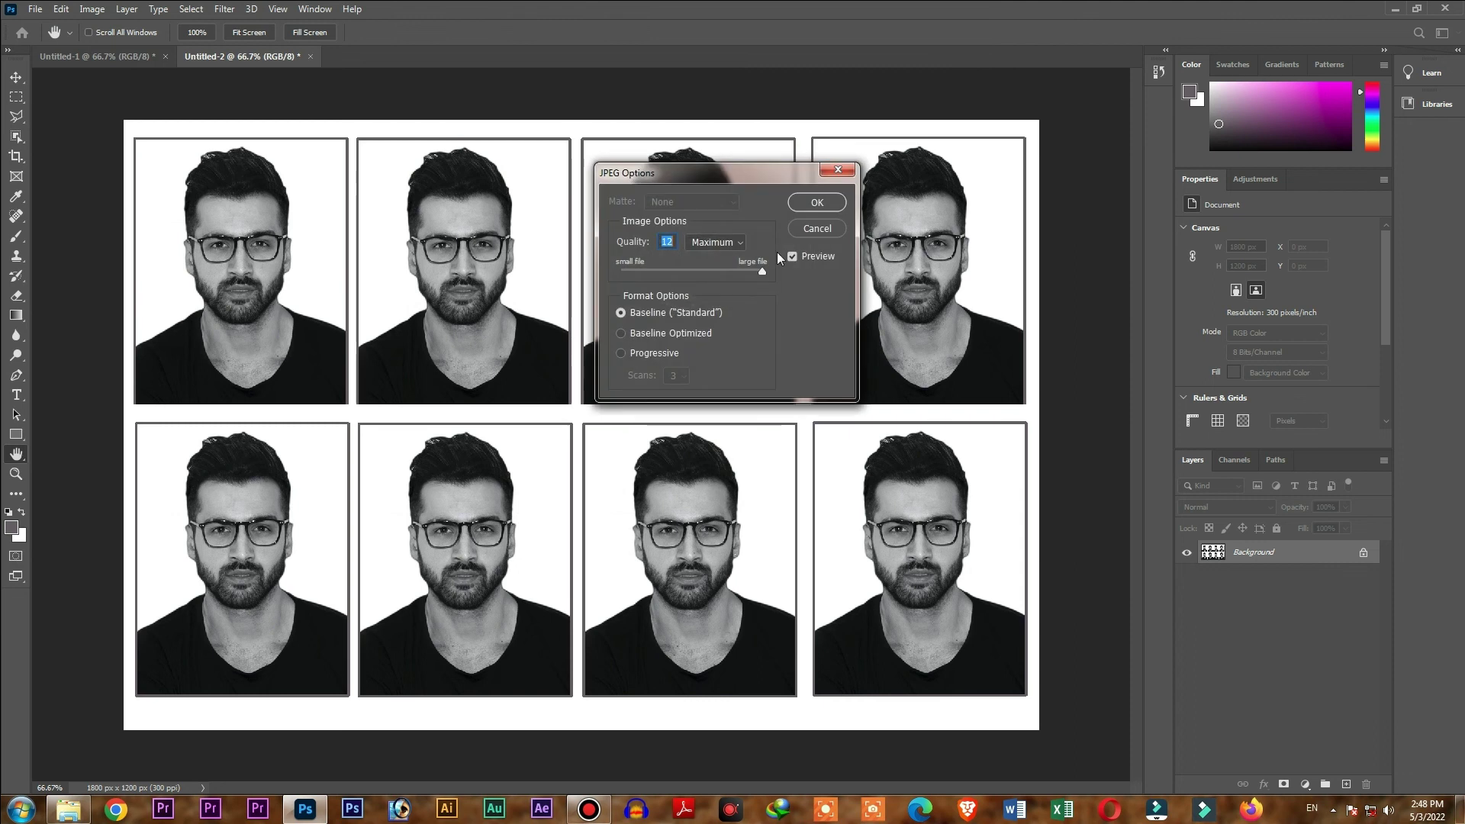
pyautogui.click(812, 202)
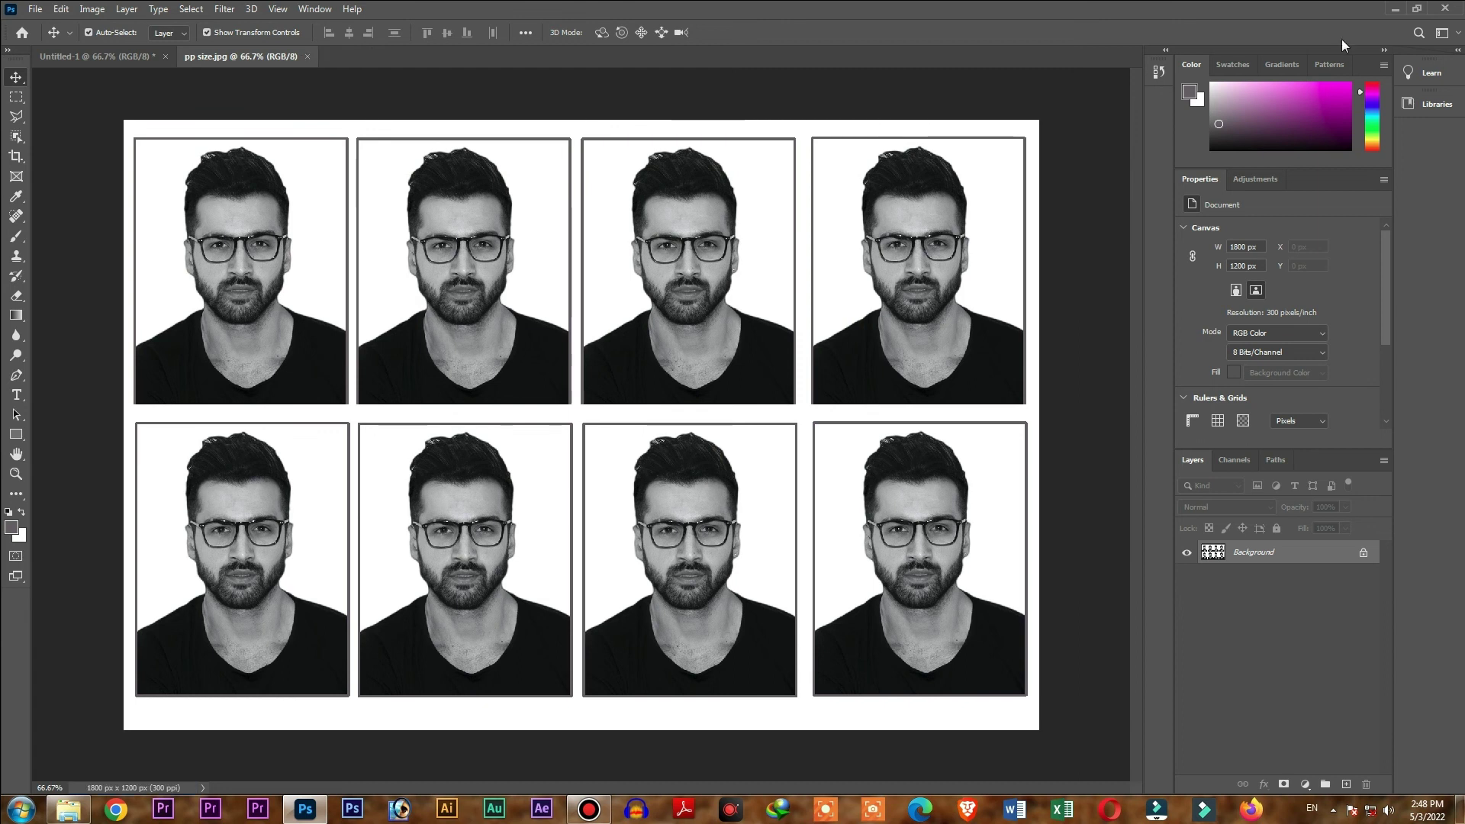
# Minimize the open windows, open the saved pp size image from the desktop in Picasa Photo Viewer and inspect the photo sheet
pyautogui.click(1401, 7)
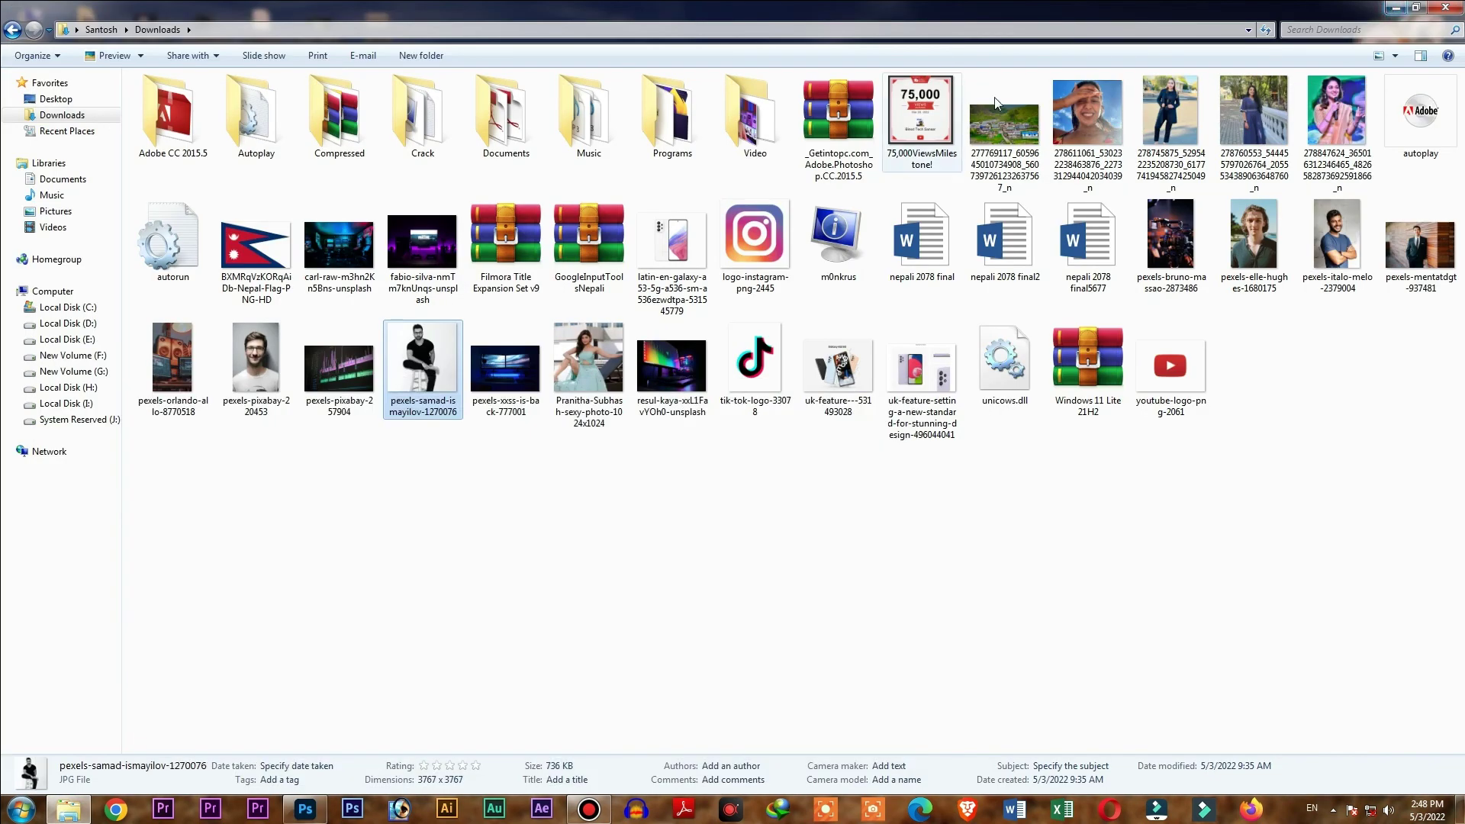
pyautogui.click(1394, 7)
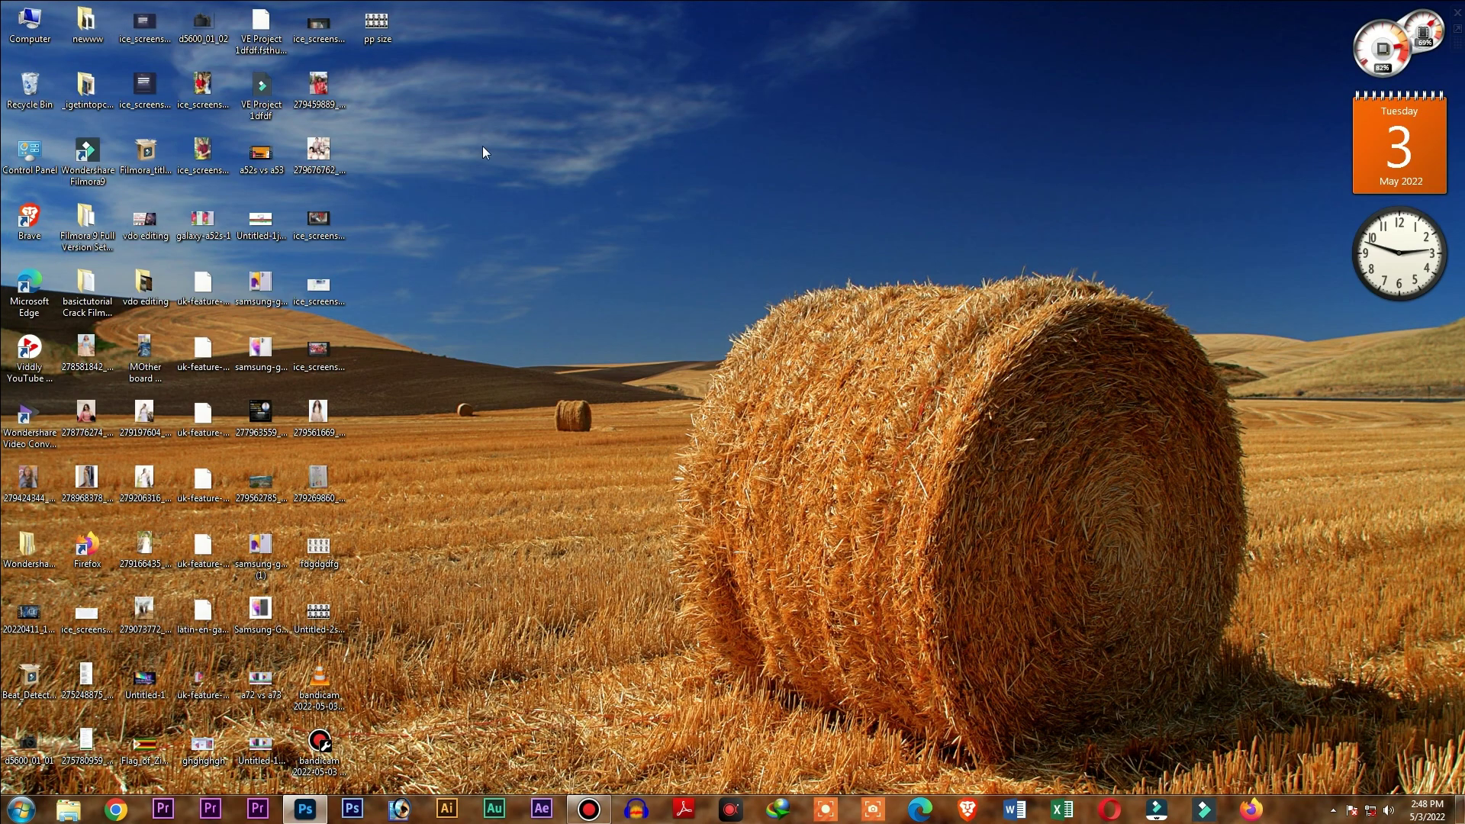
pyautogui.doubleClick(377, 23)
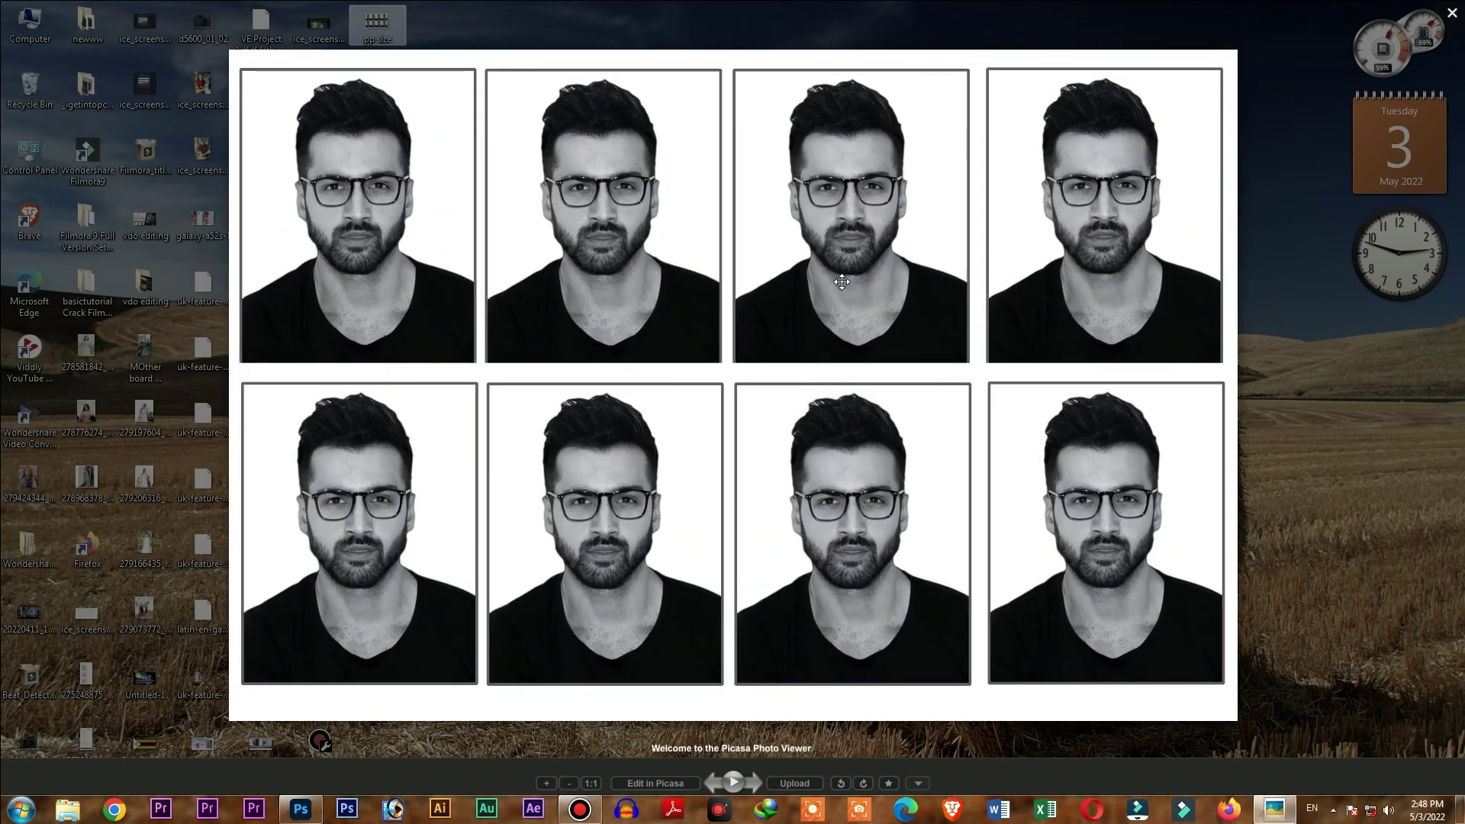
pyautogui.scroll(2, 842, 282)
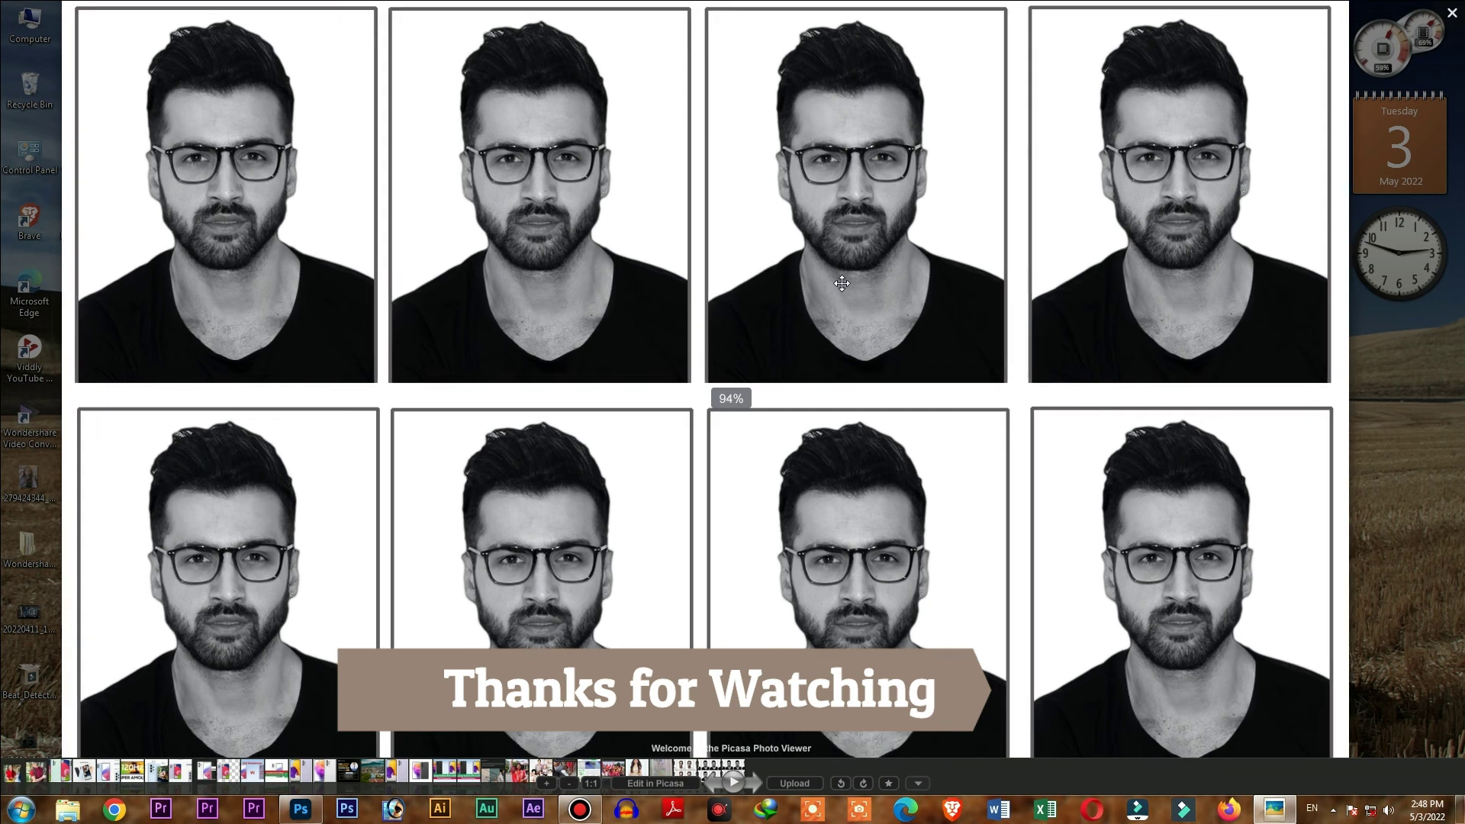
pyautogui.scroll(-2, 842, 282)
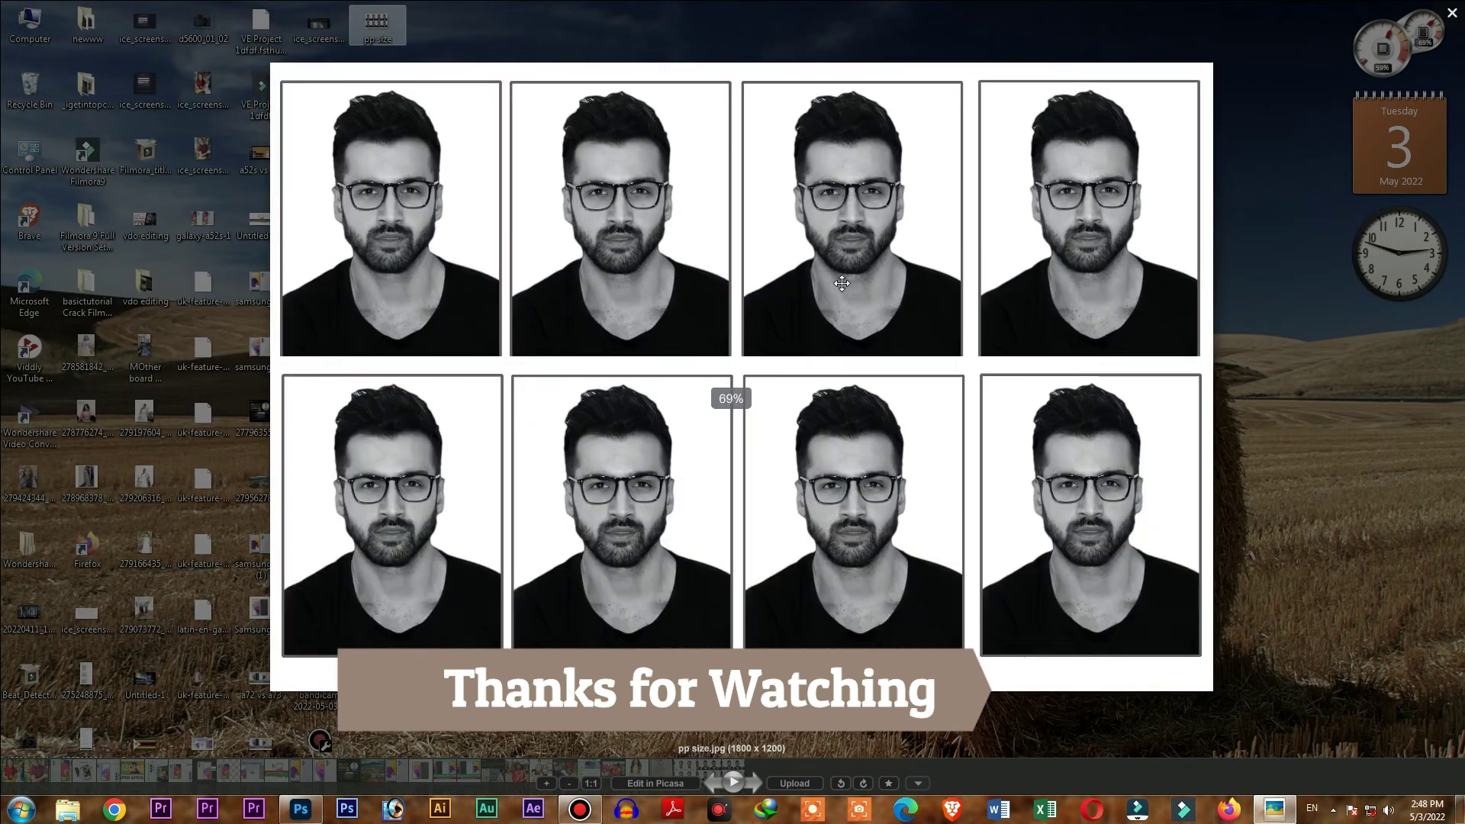
pyautogui.scroll(-2, 841, 282)
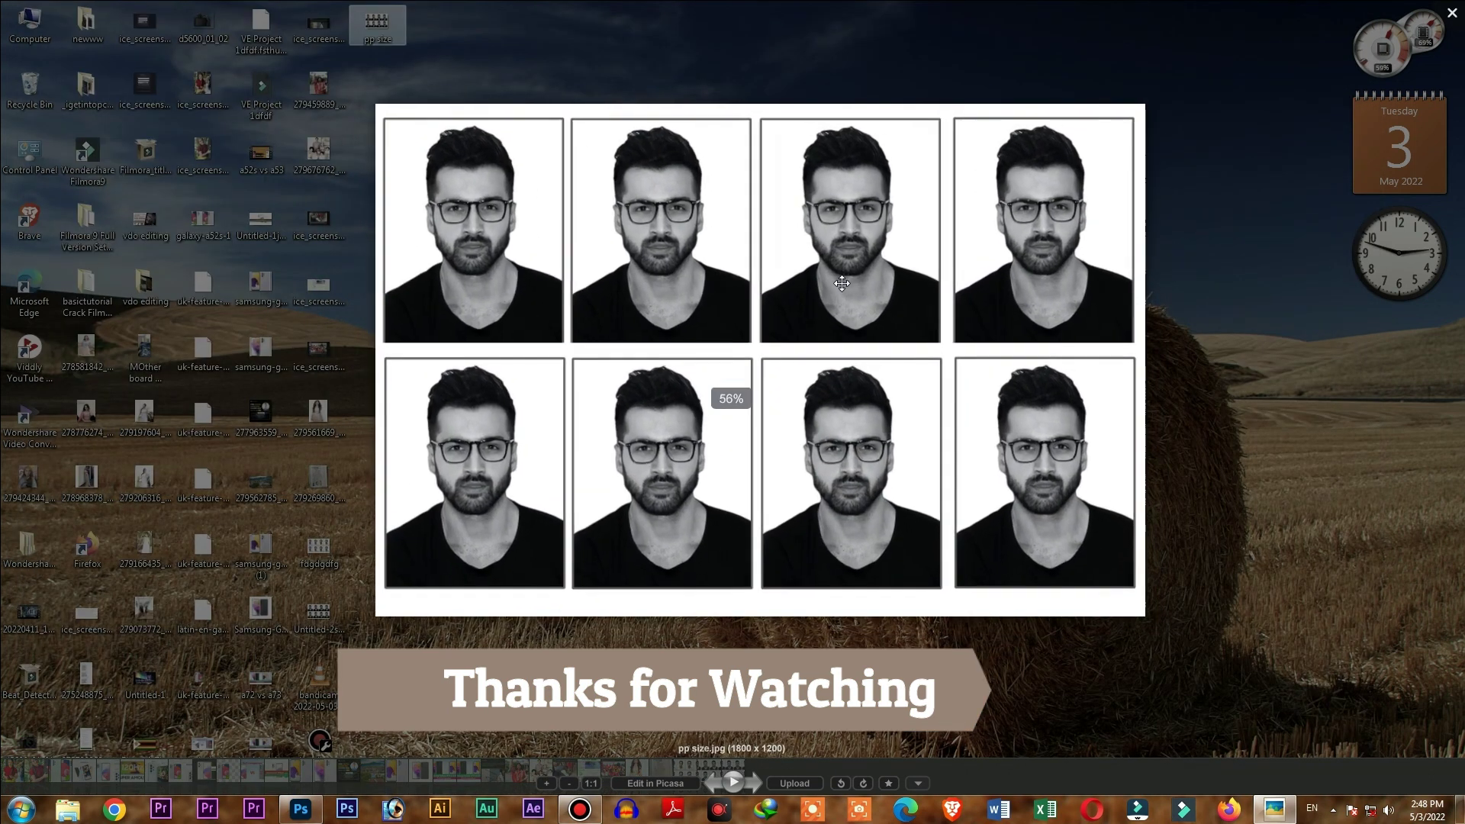